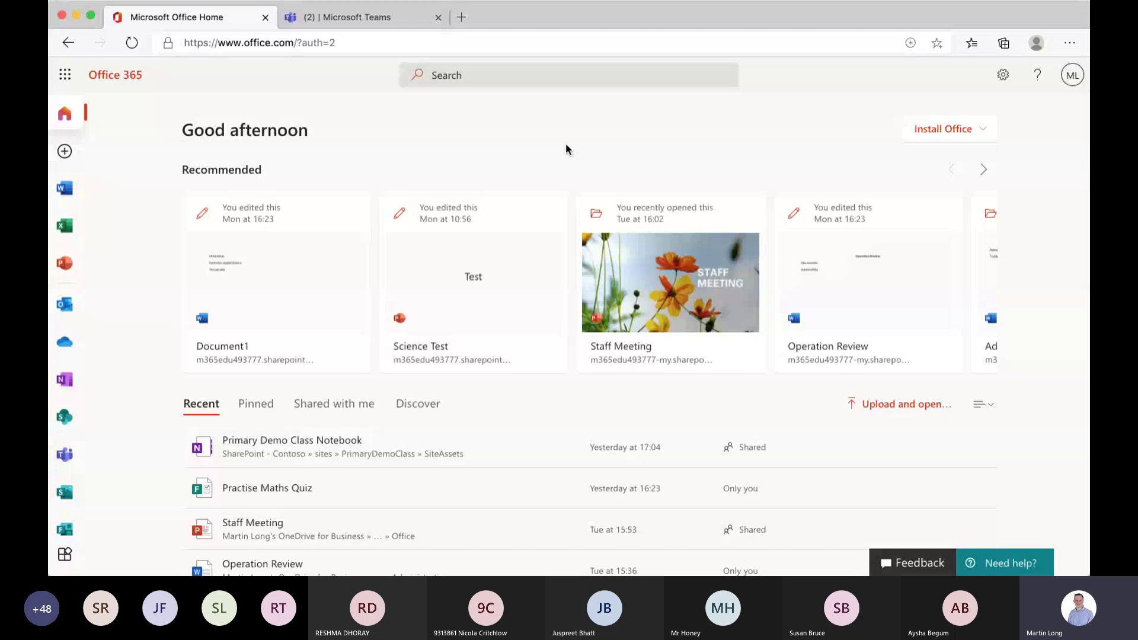
Show the full list of Office 365 apps from the Office home page.
{"action": "left_click", "coordinate": [338, 24]}
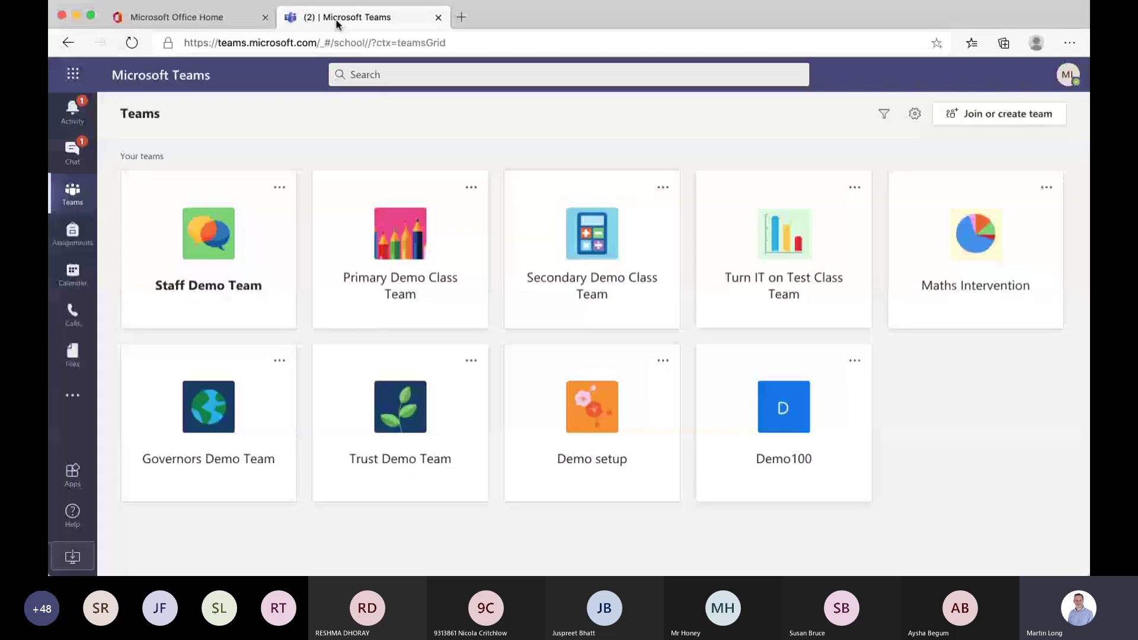
{"action": "left_click", "coordinate": [209, 21]}
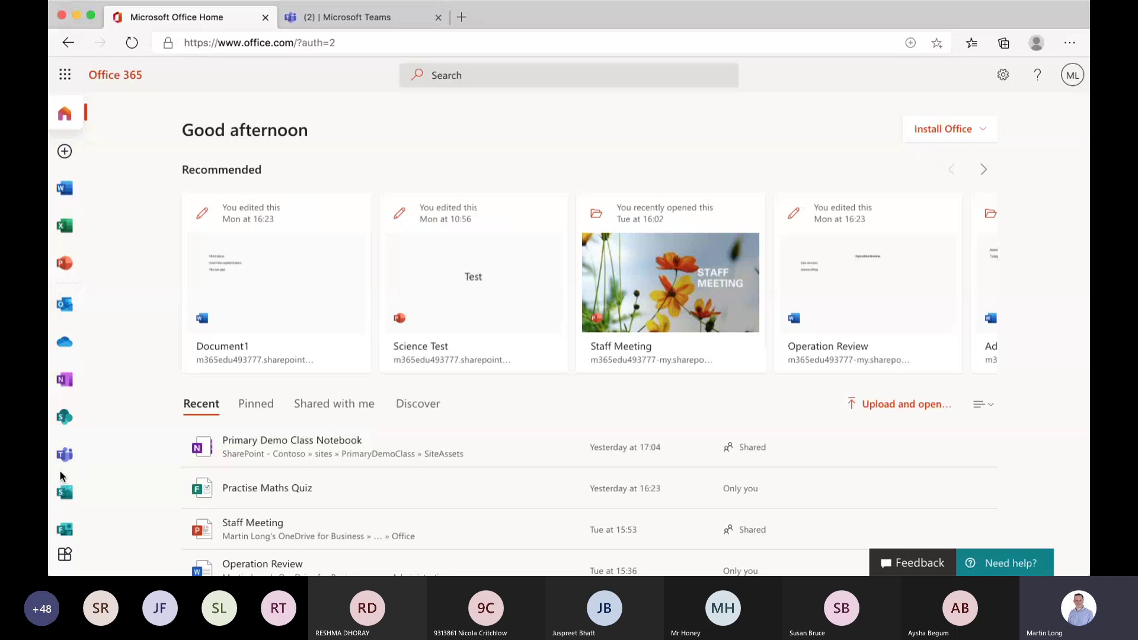
{"action": "left_click", "coordinate": [65, 553]}
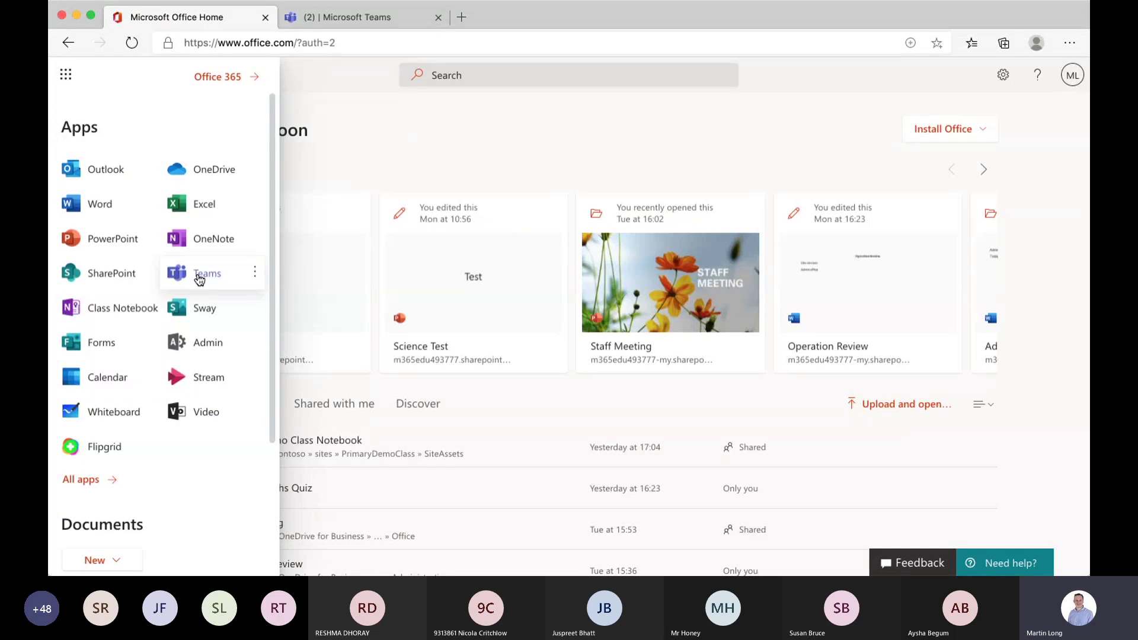
Switch to Microsoft Teams and open the assignments of the Primary Demo Class Team.
{"action": "left_click", "coordinate": [352, 17]}
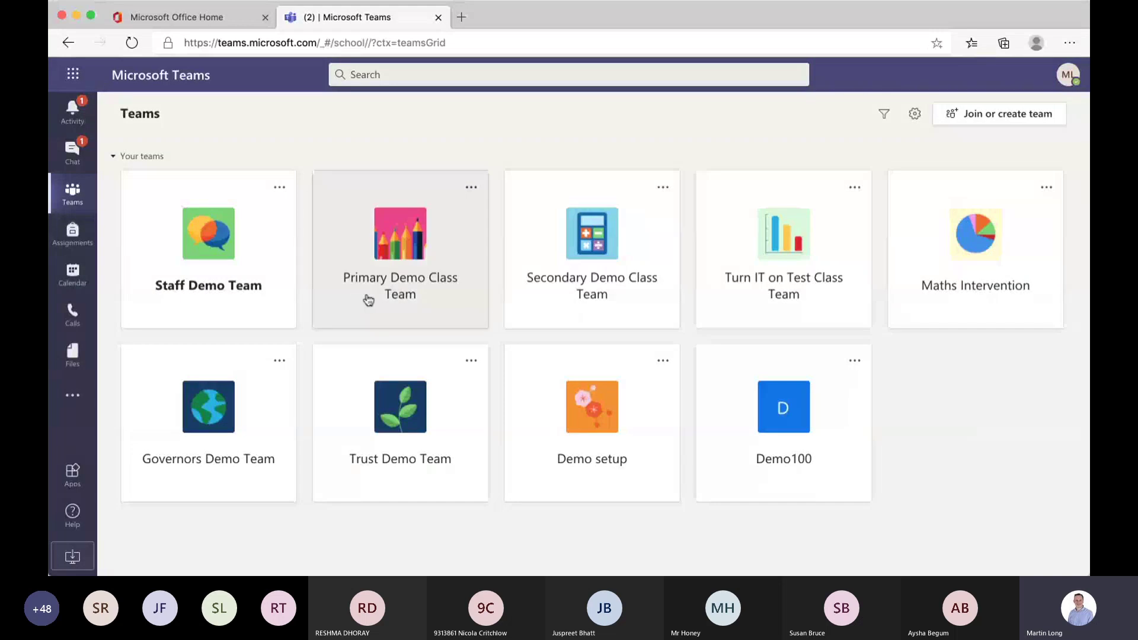
{"action": "left_click", "coordinate": [411, 301]}
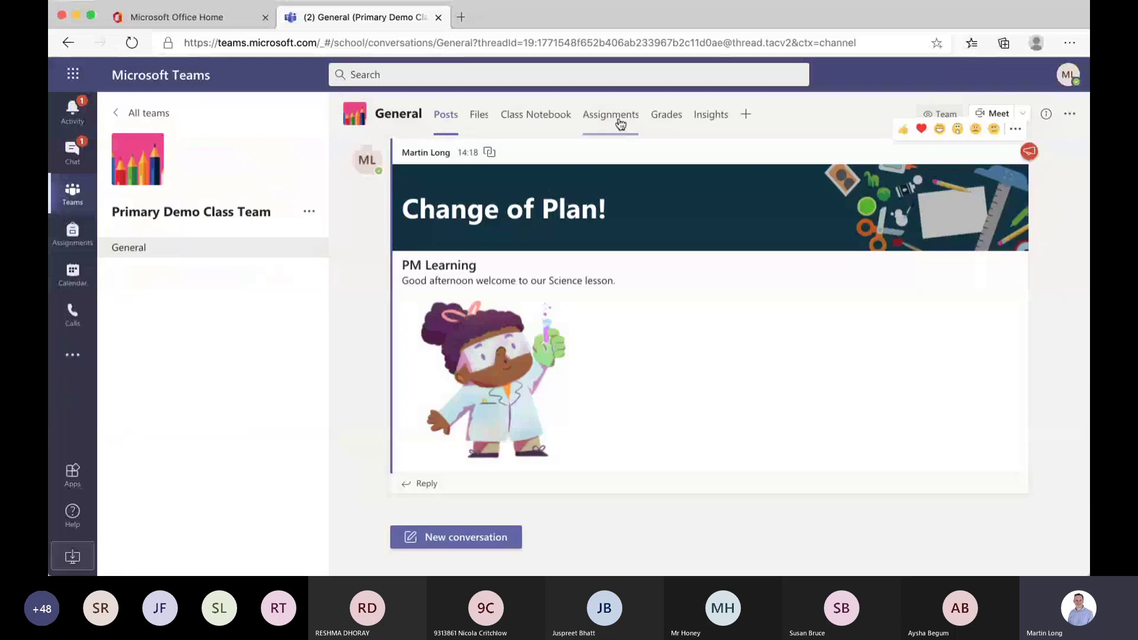
{"action": "left_click", "coordinate": [619, 118]}
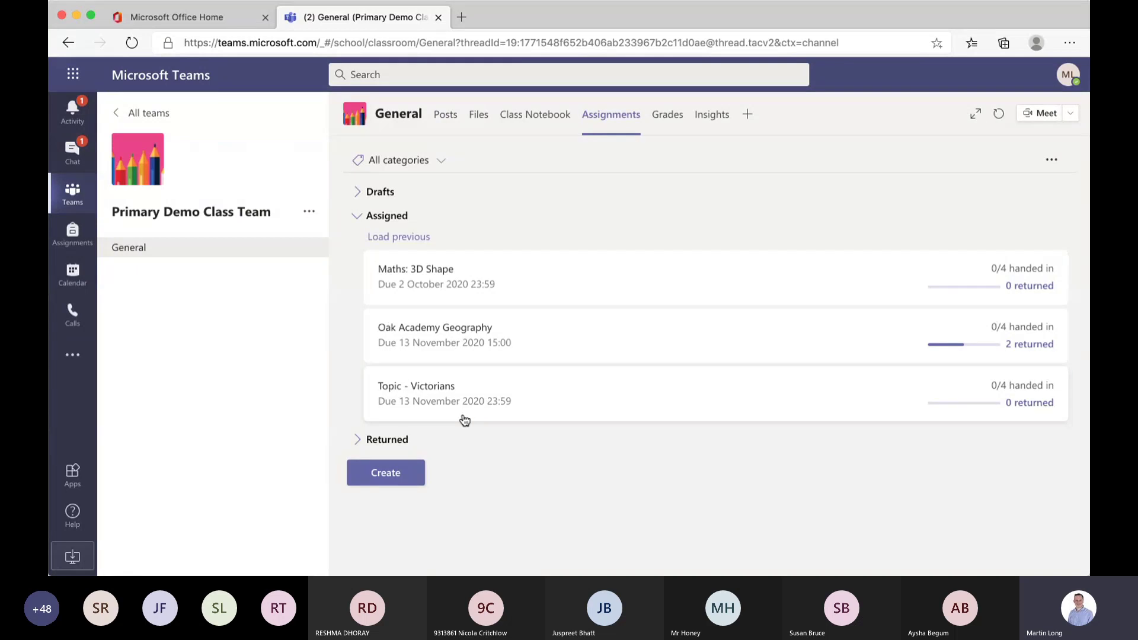
Expand the Drafts and Returned sections and review the class's draft, assigned and returned assignments.
{"action": "left_click", "coordinate": [362, 199]}
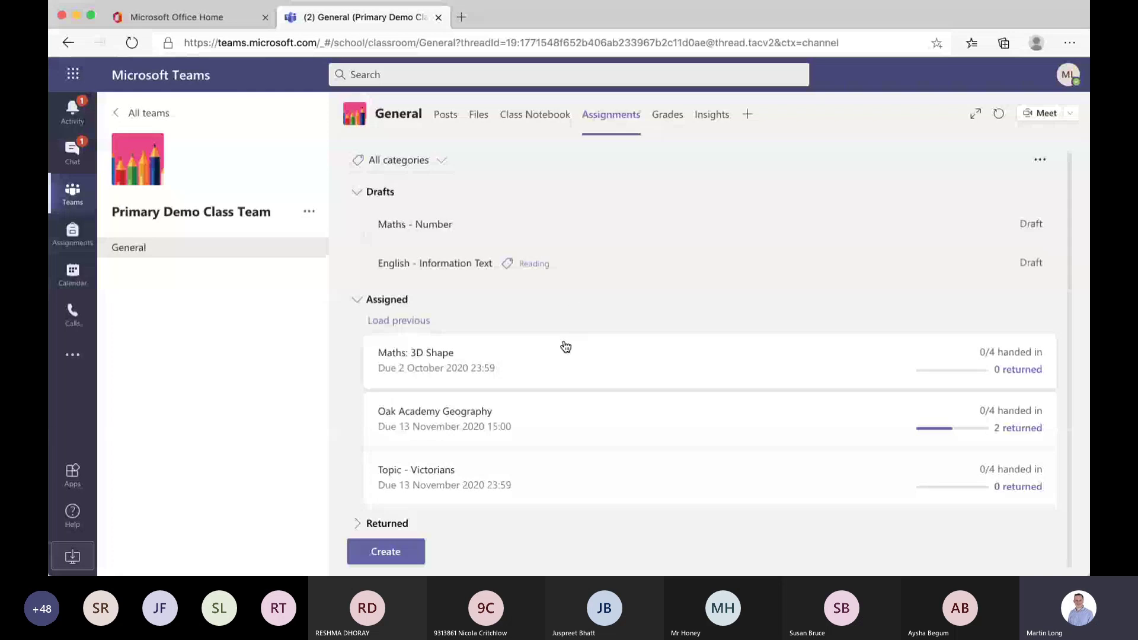
{"action": "scroll", "coordinate": [460, 483], "scroll_direction": "down", "scroll_amount": 1}
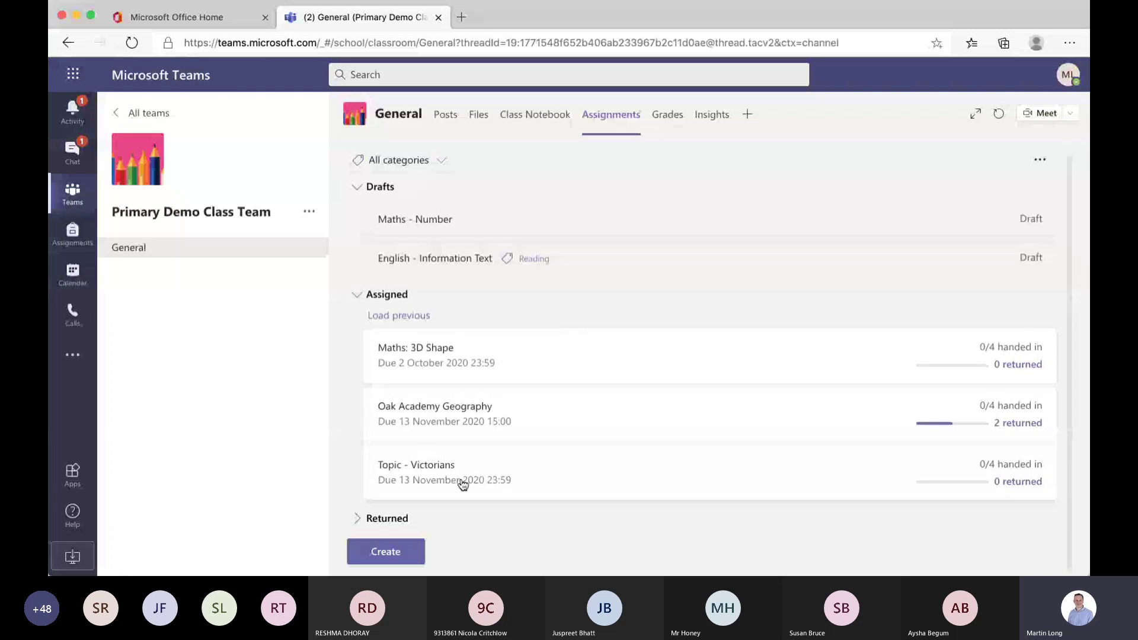
{"action": "left_click", "coordinate": [355, 520]}
{"action": "scroll", "coordinate": [462, 498], "scroll_direction": "down", "scroll_amount": 3}
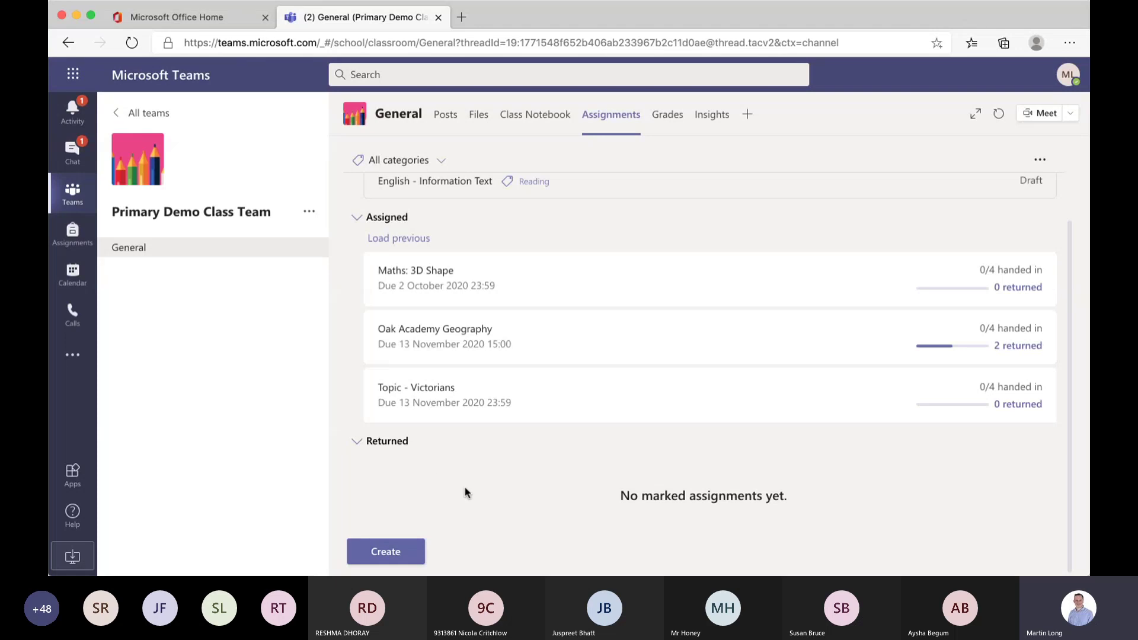
{"action": "scroll", "coordinate": [465, 492], "scroll_direction": "up", "scroll_amount": 2}
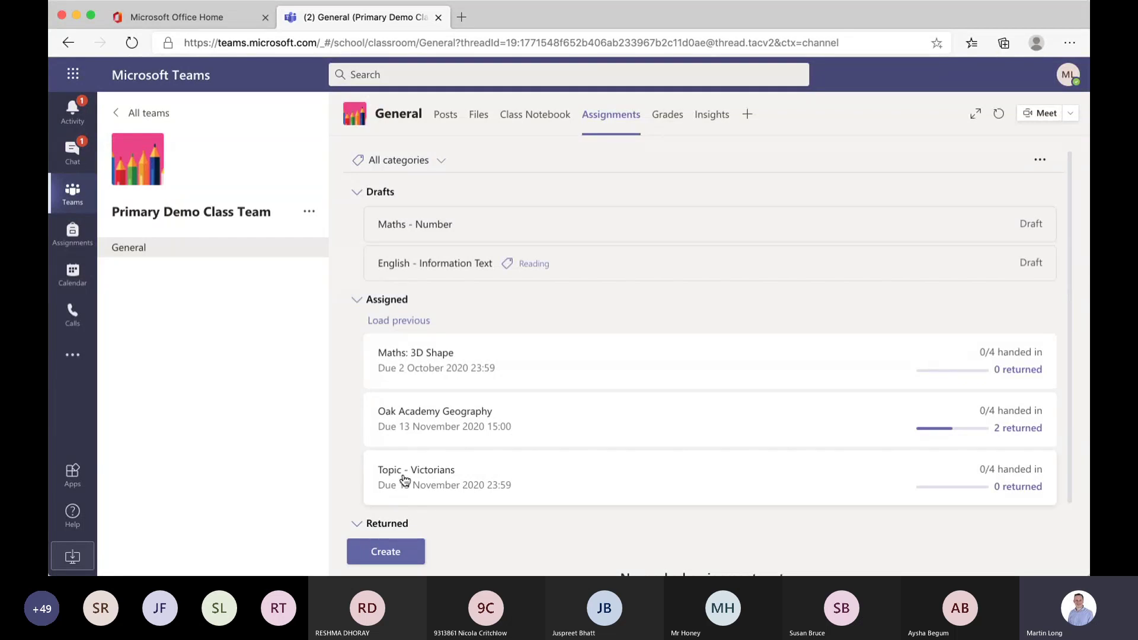
{"action": "scroll", "coordinate": [405, 480], "scroll_direction": "down", "scroll_amount": 3}
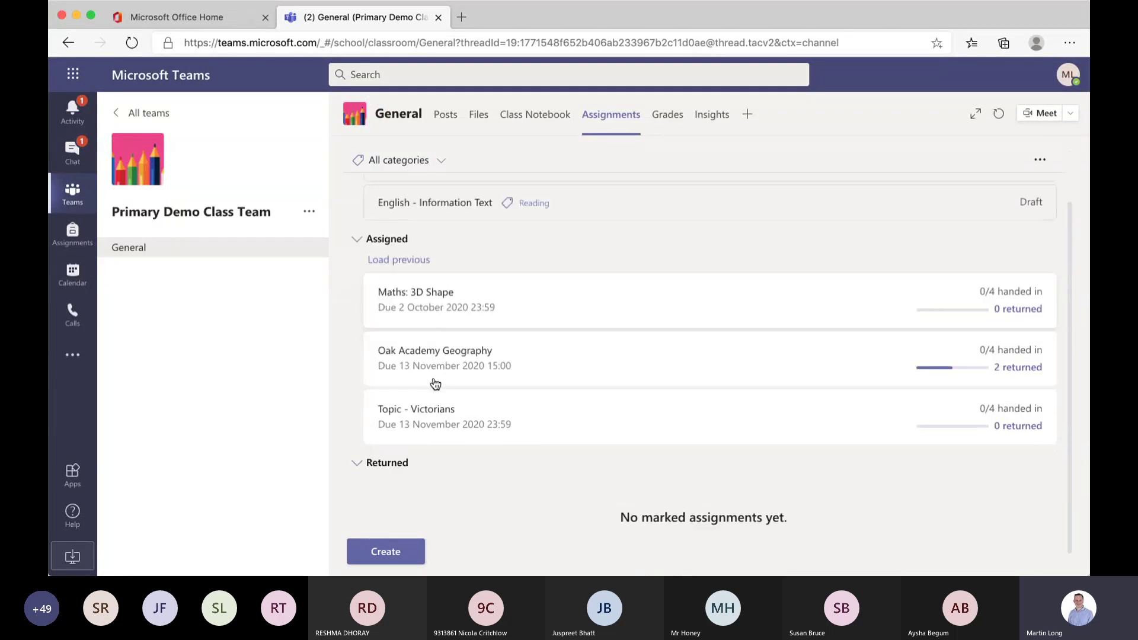
Examine the fields and settings of a blank new assignment, from title to notifications, and discard it.
{"action": "left_click", "coordinate": [389, 557]}
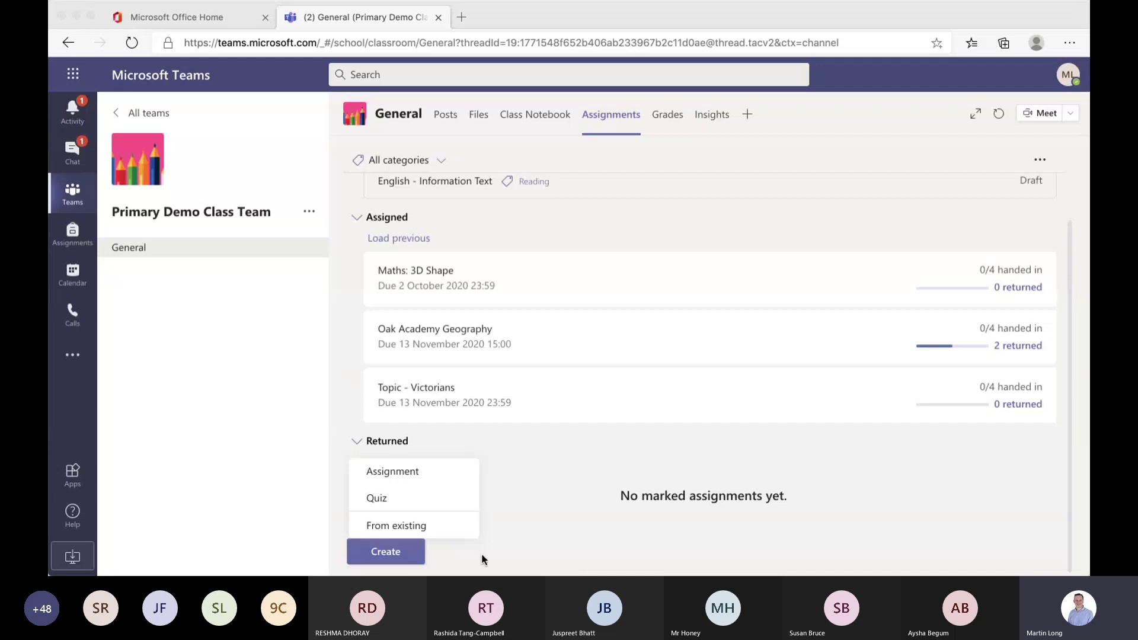
{"action": "left_click", "coordinate": [400, 481]}
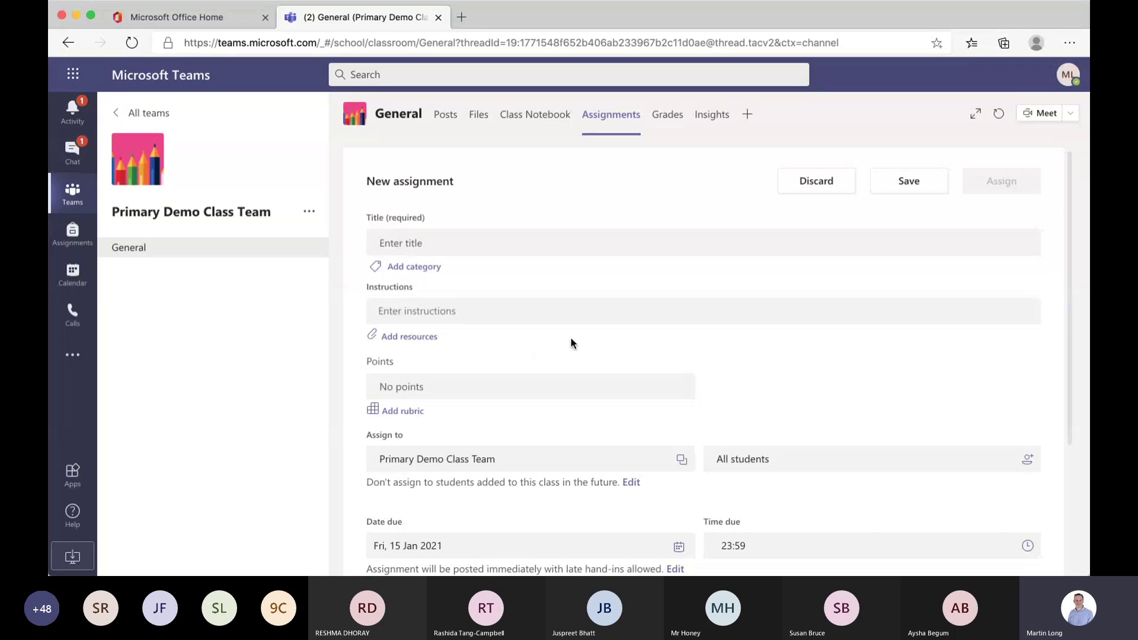
{"action": "scroll", "coordinate": [570, 343], "scroll_direction": "down", "scroll_amount": 1}
{"action": "scroll", "coordinate": [571, 343], "scroll_direction": "up", "scroll_amount": 1}
{"action": "scroll", "coordinate": [668, 333], "scroll_direction": "down", "scroll_amount": 5}
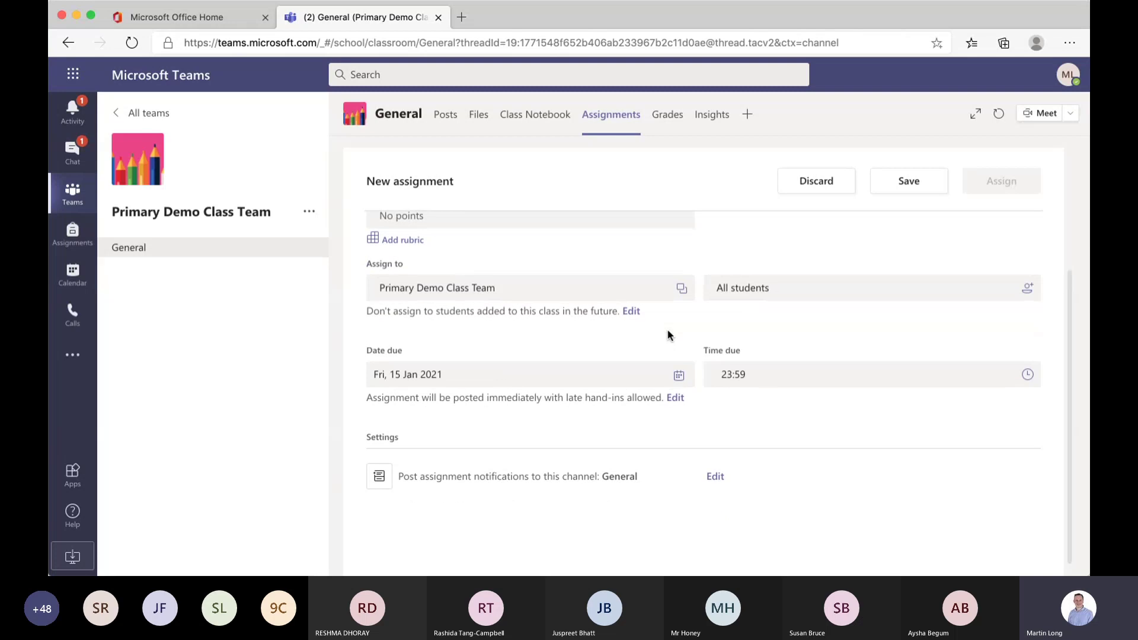
{"action": "scroll", "coordinate": [668, 334], "scroll_direction": "up", "scroll_amount": 5}
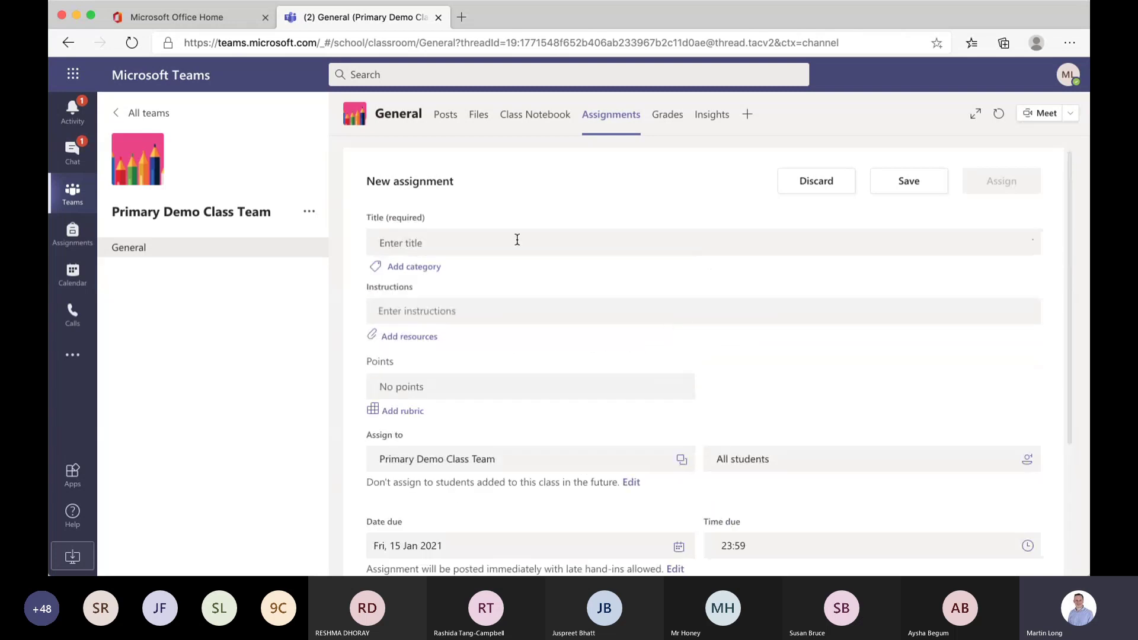
{"action": "left_click", "coordinate": [517, 239]}
{"action": "scroll", "coordinate": [522, 425], "scroll_direction": "down", "scroll_amount": 3}
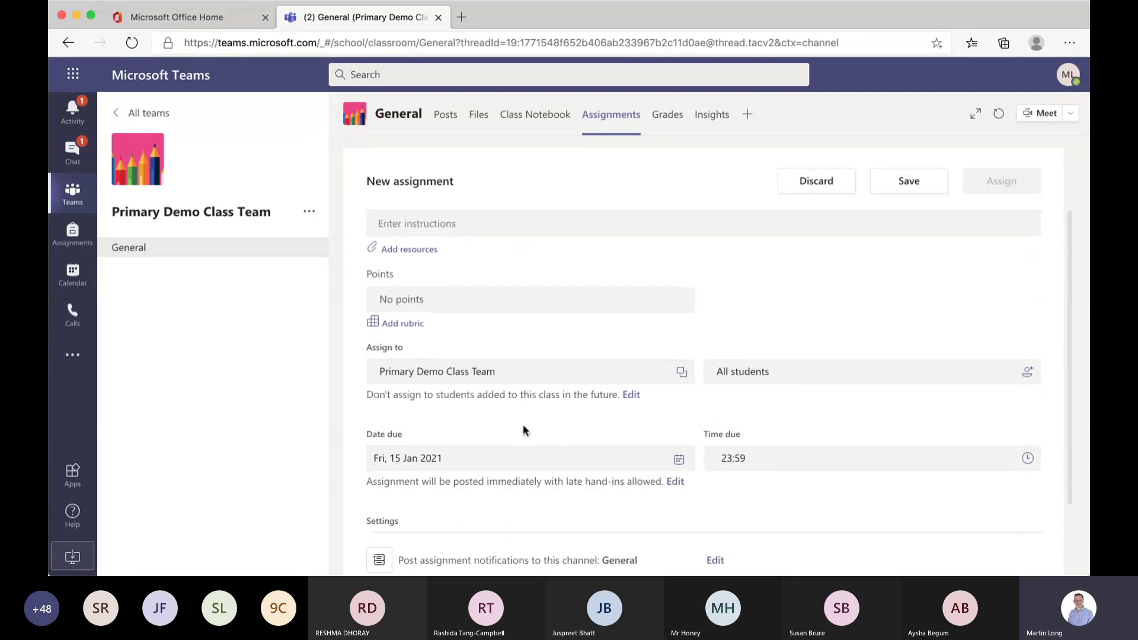
{"action": "scroll", "coordinate": [523, 426], "scroll_direction": "up", "scroll_amount": 3}
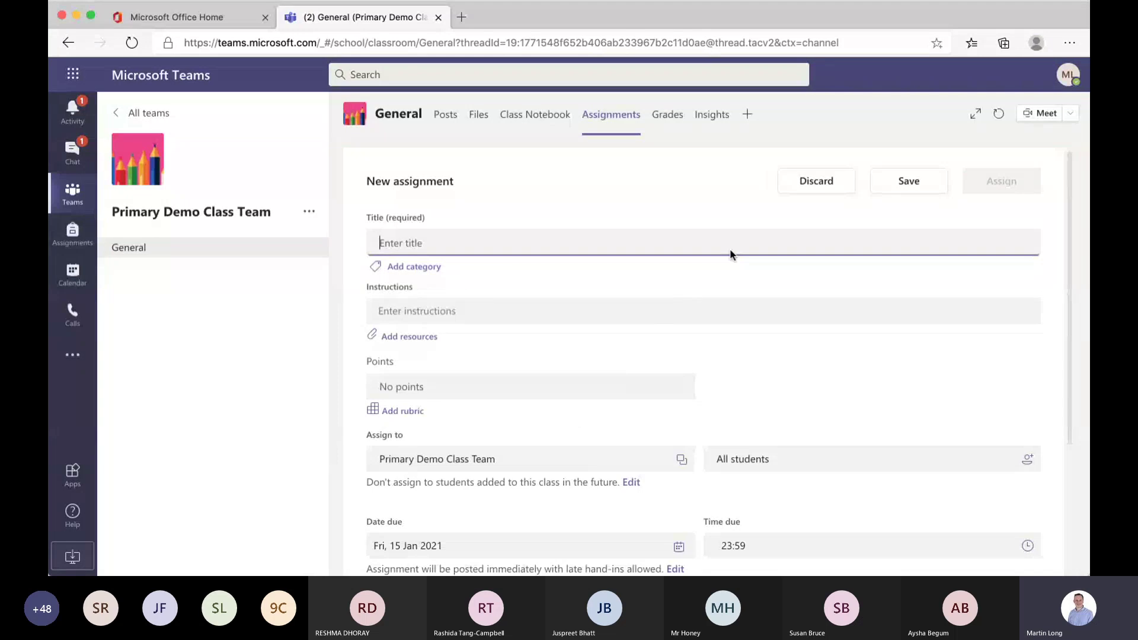
{"action": "left_click", "coordinate": [812, 189]}
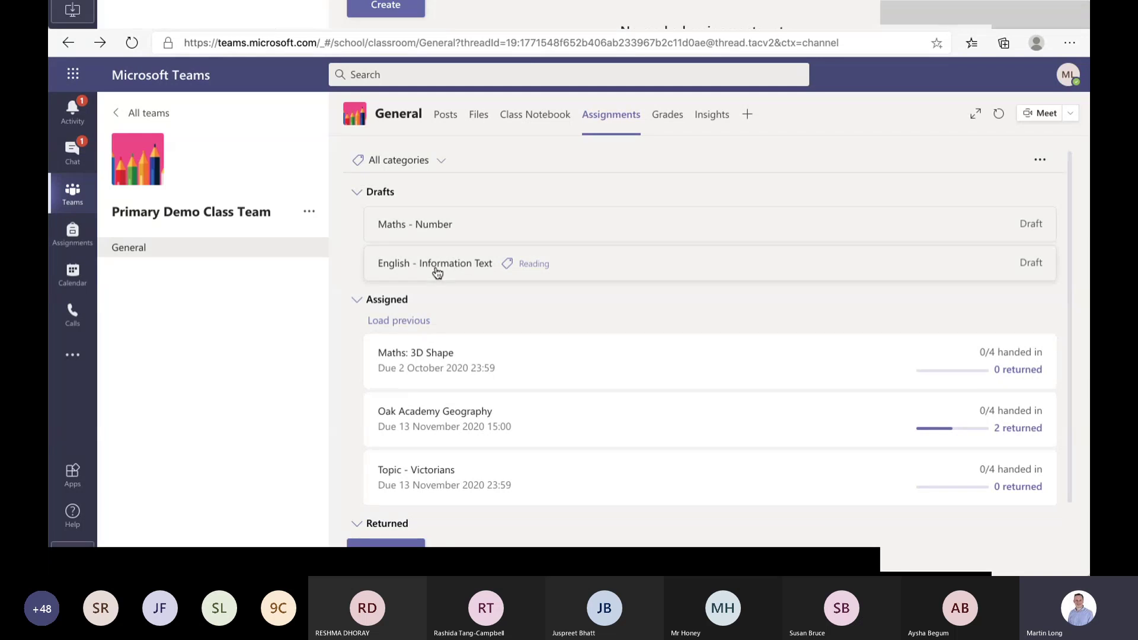
Open the draft assignment English - Information Text and remove its Reading category.
{"action": "left_click", "coordinate": [437, 272]}
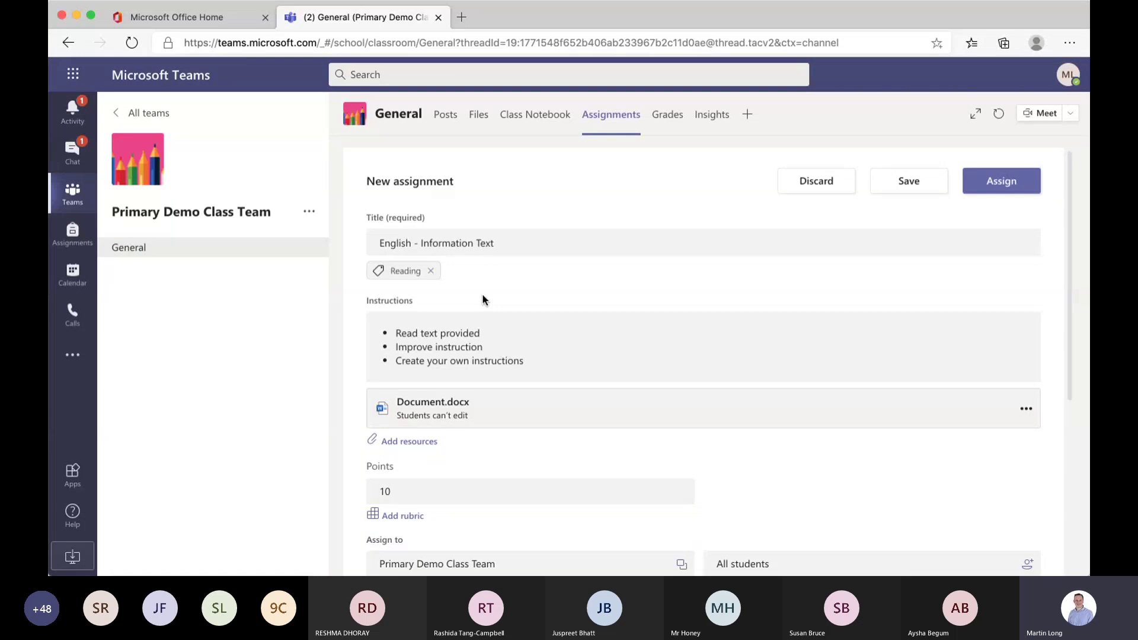
{"action": "left_click", "coordinate": [431, 272]}
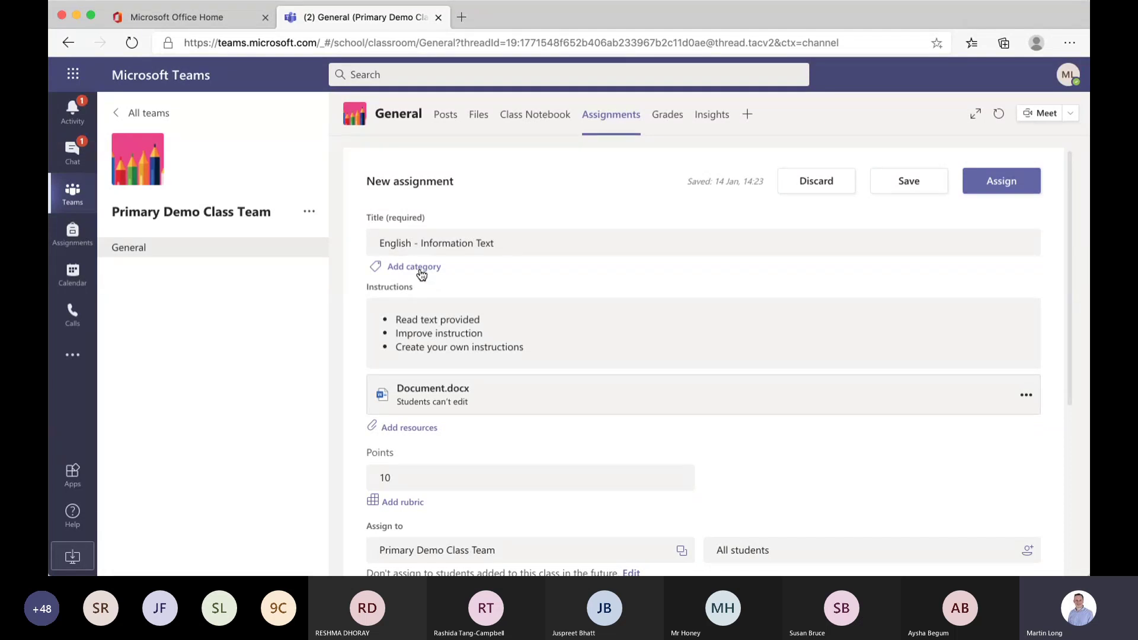
Try to create a category named Reading for the assignment.
{"action": "left_click", "coordinate": [421, 269]}
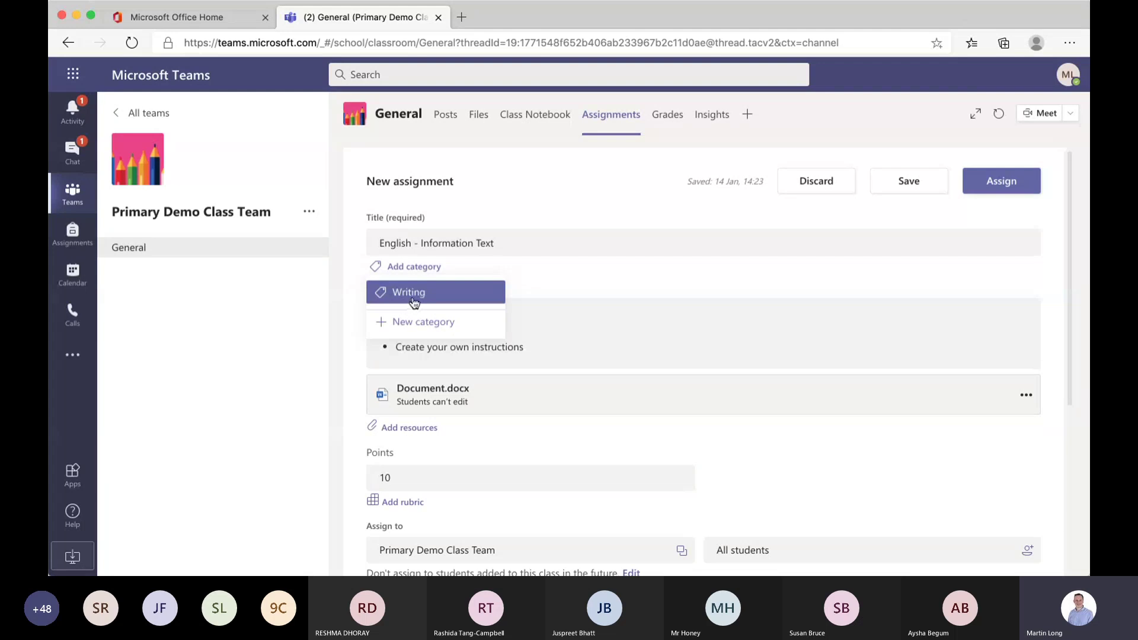
{"action": "left_click", "coordinate": [421, 320]}
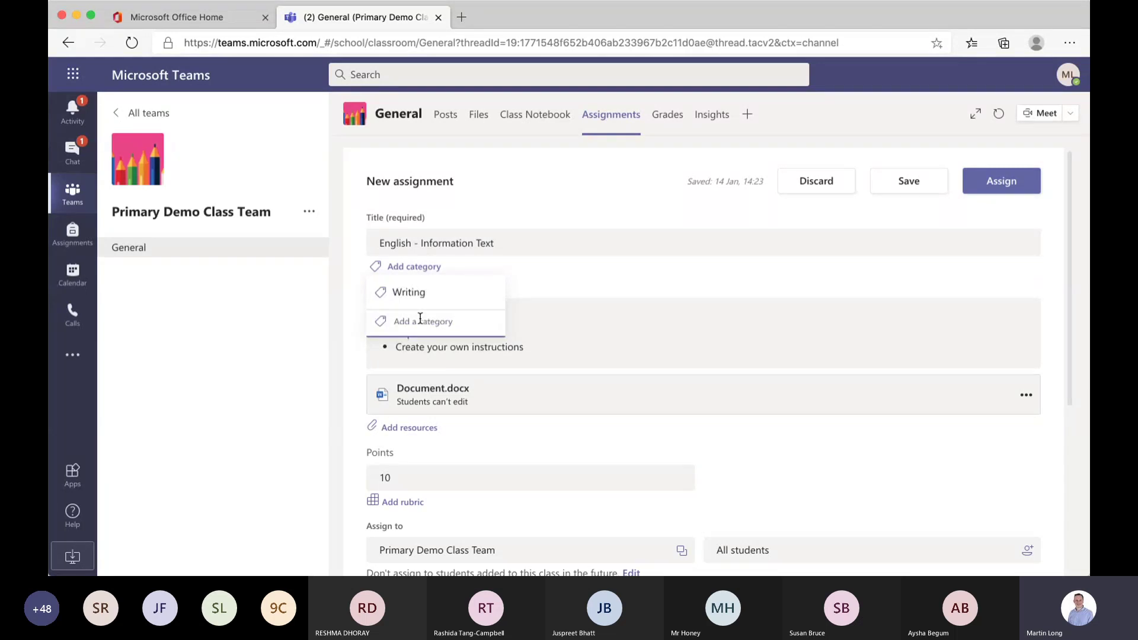
{"action": "type", "text": "Reading"}
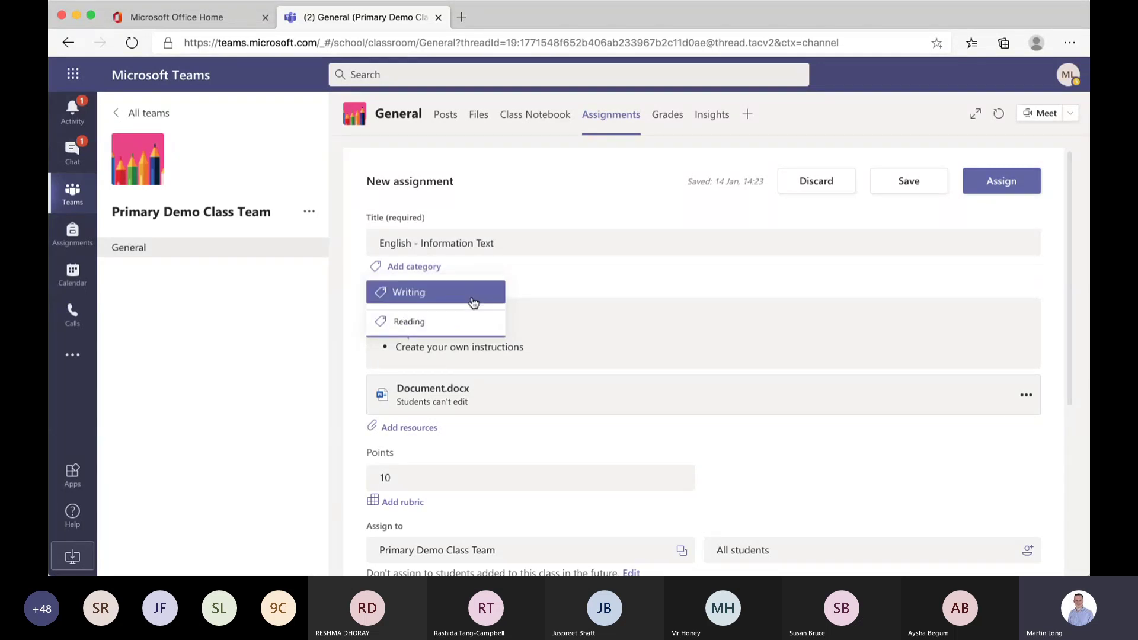
{"action": "left_click", "coordinate": [591, 281]}
Add a new category named Reading to the English - Information Text assignment.
{"action": "left_click", "coordinate": [418, 268]}
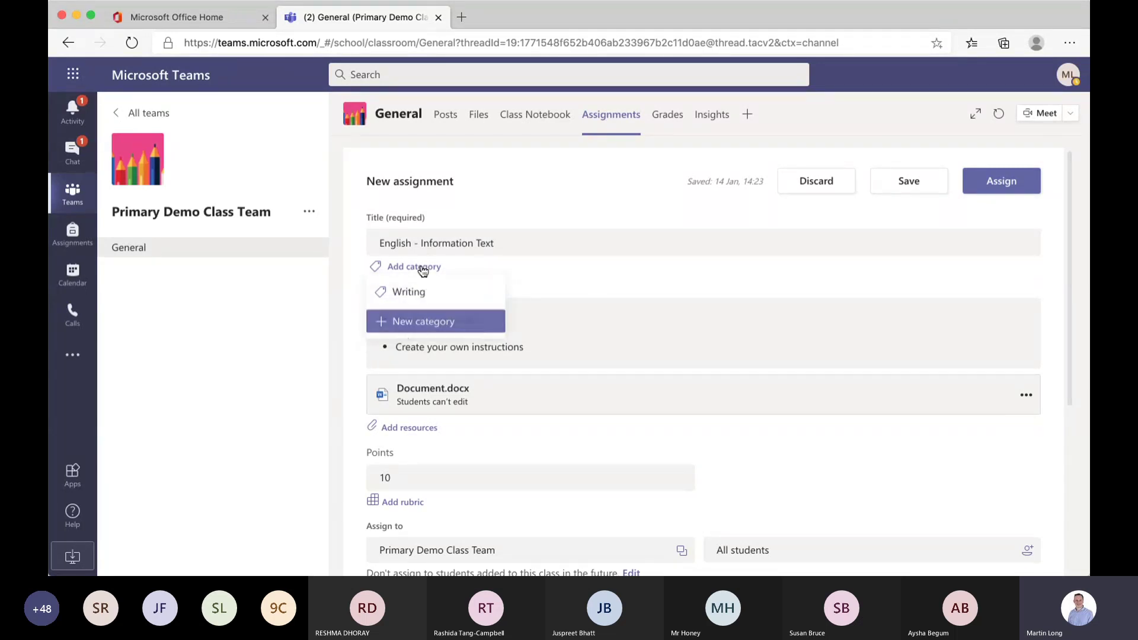
{"action": "left_click", "coordinate": [429, 325]}
{"action": "type", "text": "Rea"}
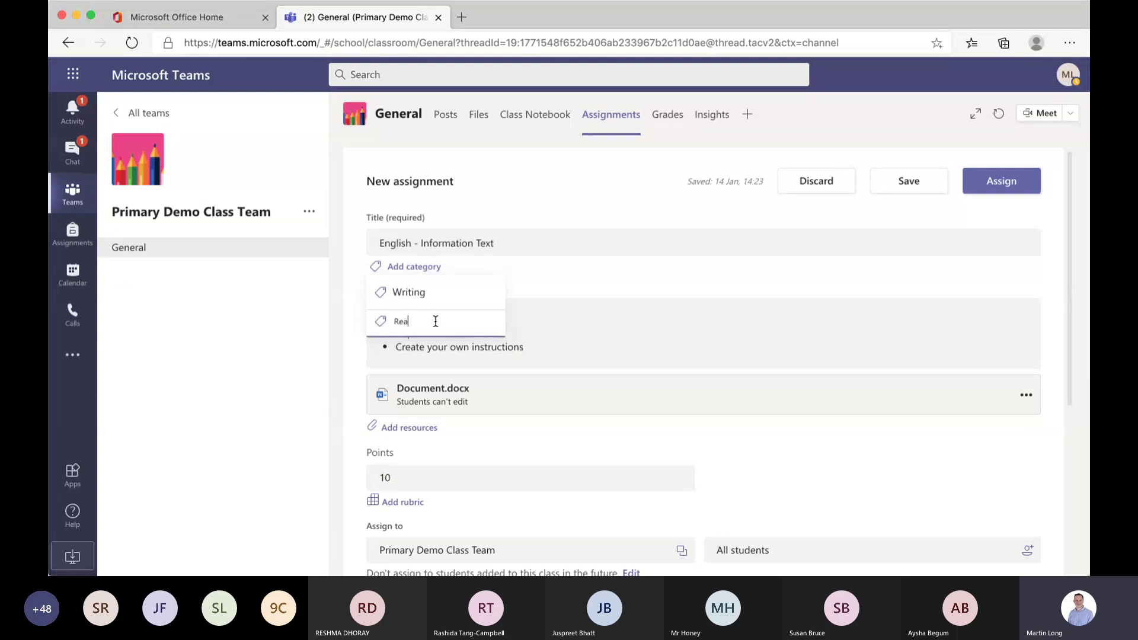
{"action": "type", "text": "ding"}
{"action": "key", "text": "Return"}
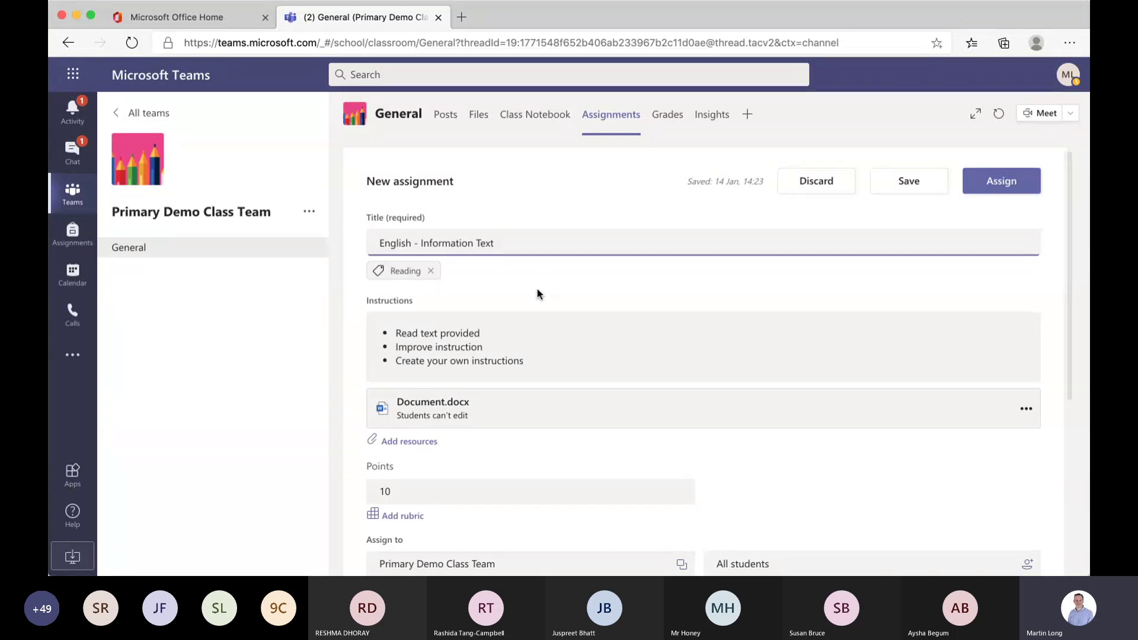
Examine the text formatting and link options for the assignment's instructions without inserting a link.
{"action": "scroll", "coordinate": [534, 332], "scroll_direction": "down", "scroll_amount": 3}
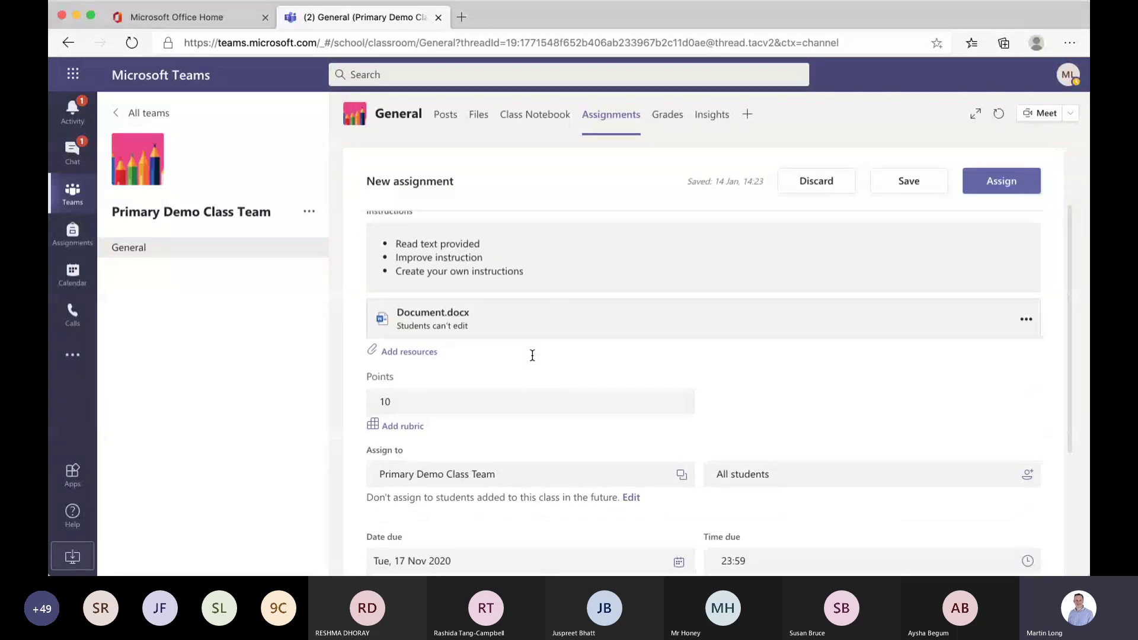
{"action": "scroll", "coordinate": [531, 354], "scroll_direction": "up", "scroll_amount": 1}
{"action": "left_click", "coordinate": [532, 259]}
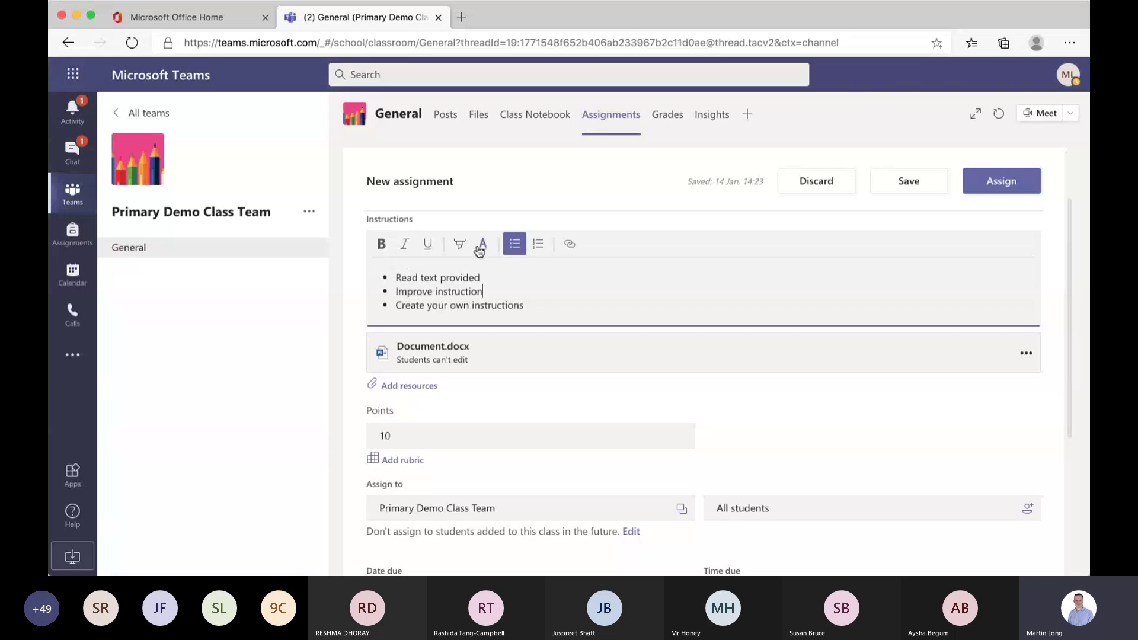
{"action": "left_click", "coordinate": [570, 245]}
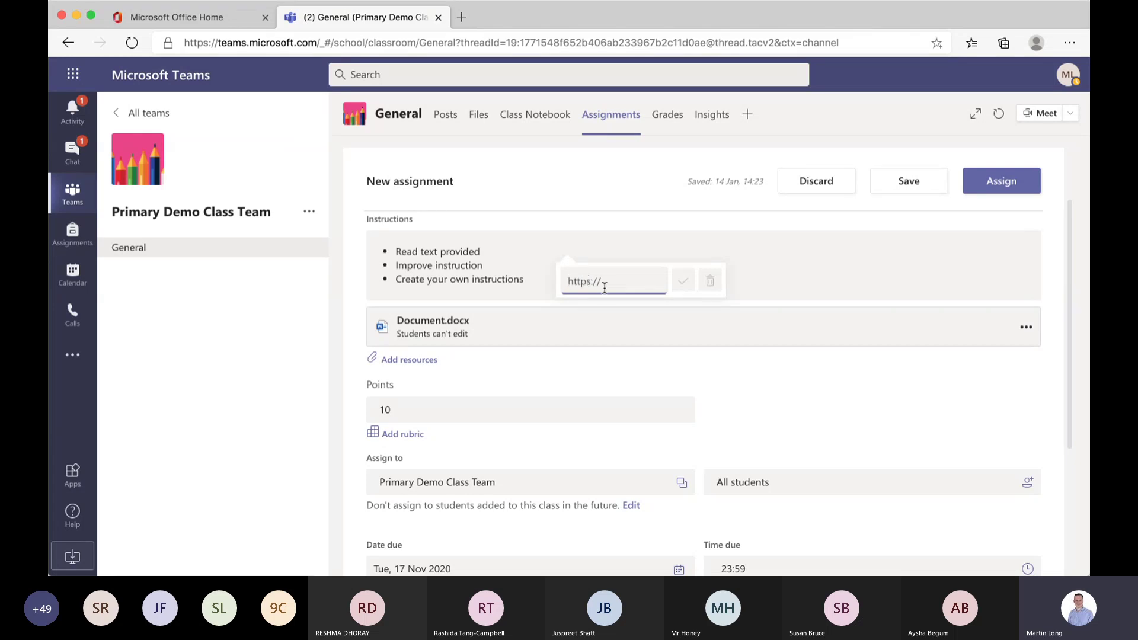
{"action": "left_click", "coordinate": [797, 271]}
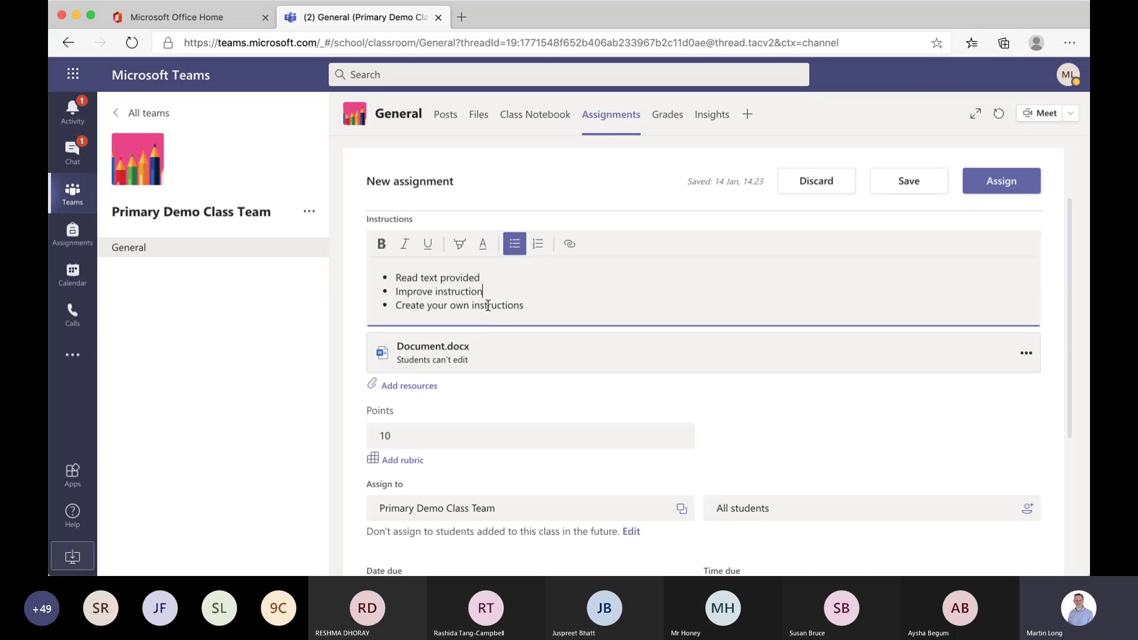
{"action": "left_click", "coordinate": [471, 288]}
Browse the assignment's OneDrive resources to Administration > Operations and select Operation Review.docx.
{"action": "left_click", "coordinate": [405, 386]}
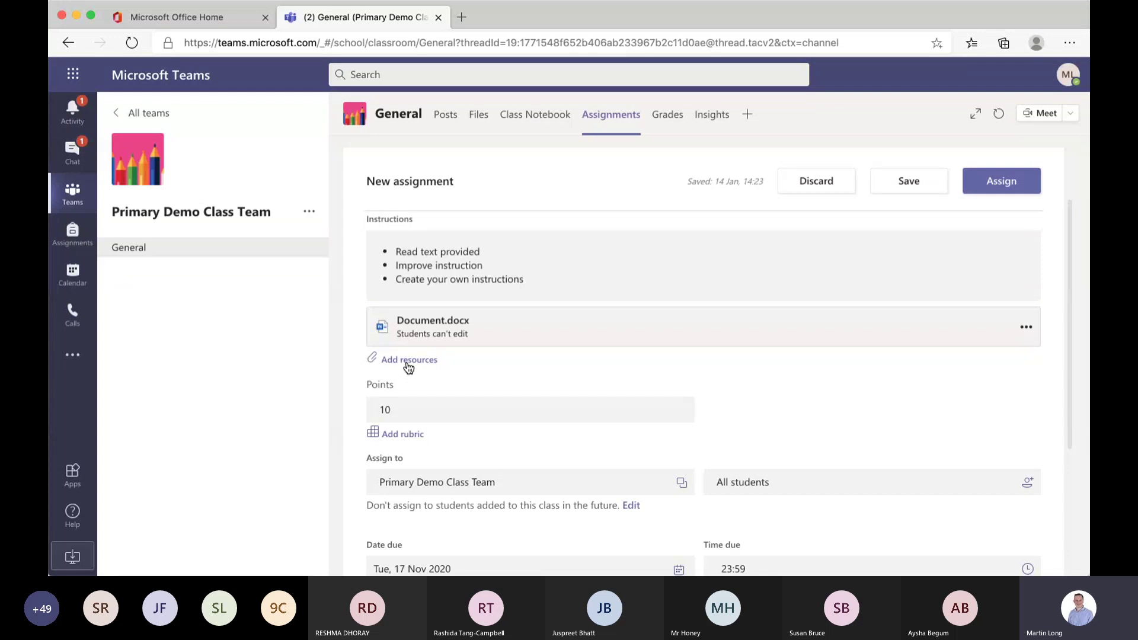
{"action": "left_click", "coordinate": [407, 363]}
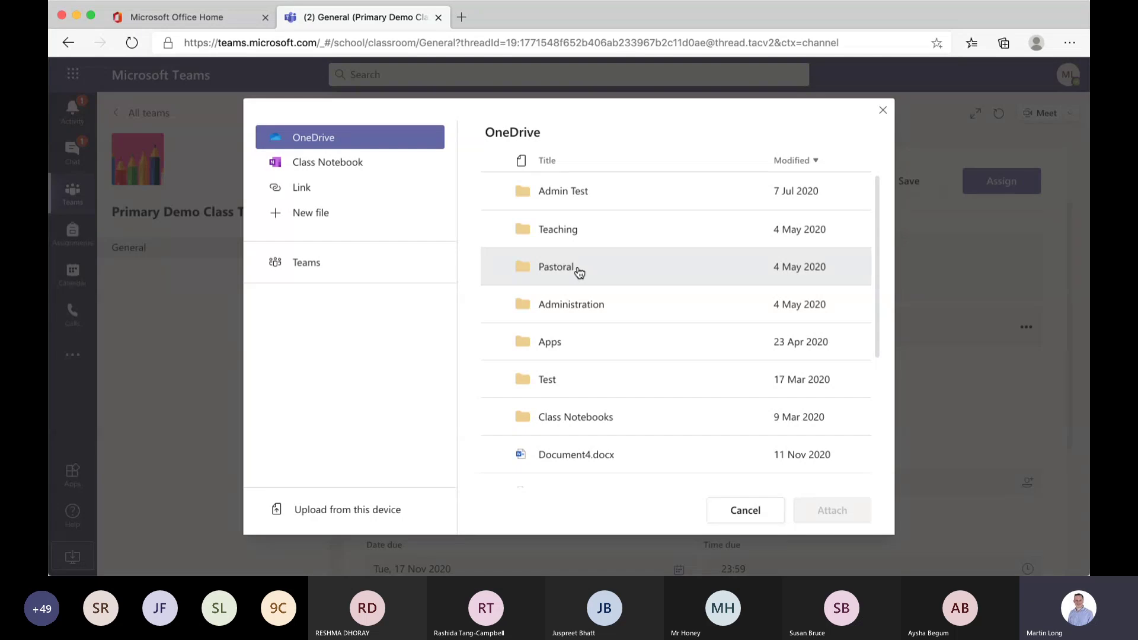
{"action": "left_click", "coordinate": [575, 317]}
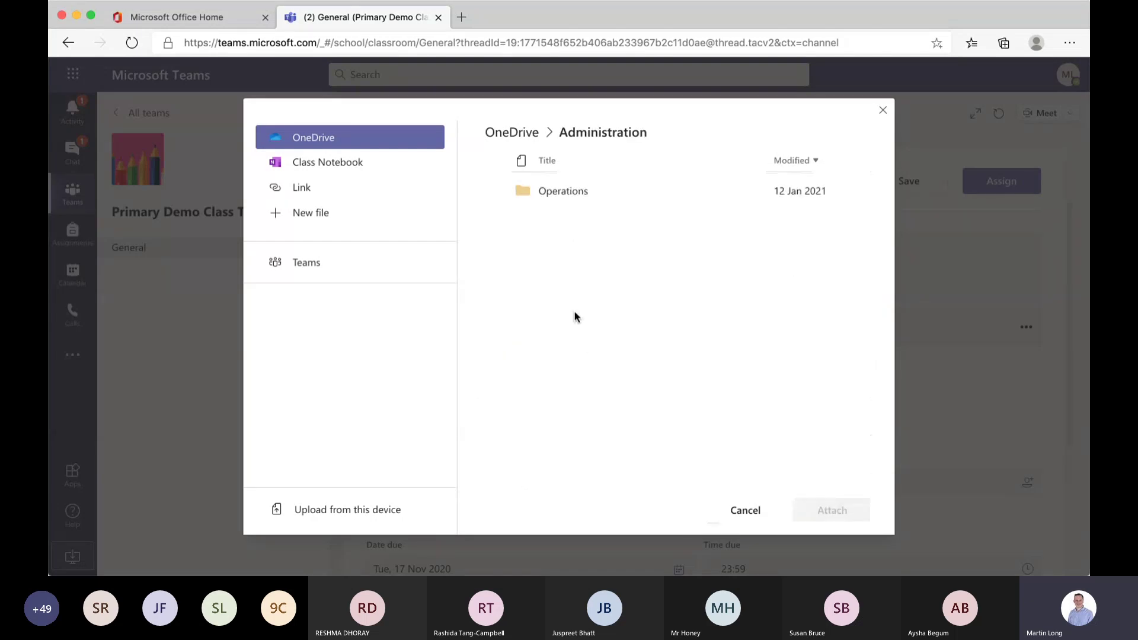
{"action": "left_click", "coordinate": [566, 201]}
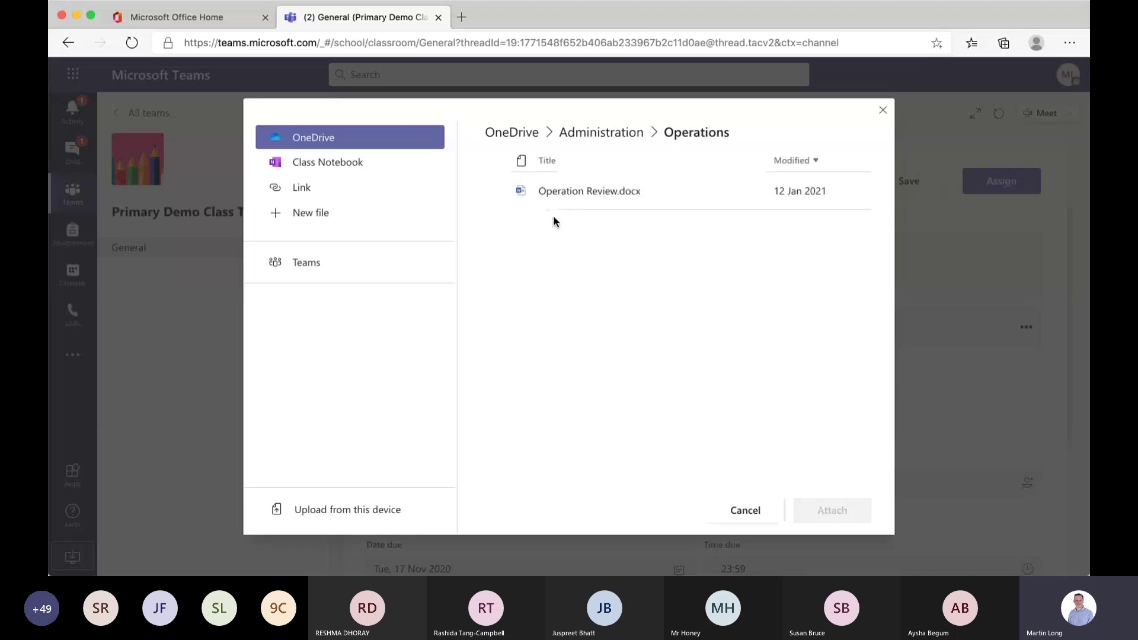
{"action": "left_click", "coordinate": [567, 201]}
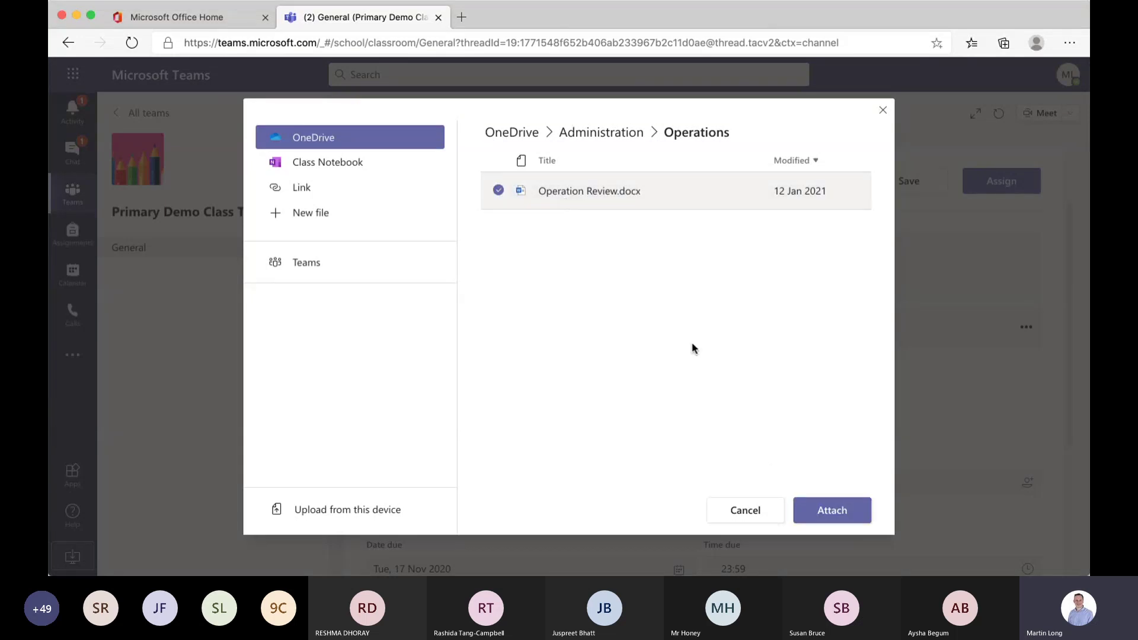
Examine the Class Notebook, Link and New file sources for adding resources to the assignment.
{"action": "left_click", "coordinate": [332, 159]}
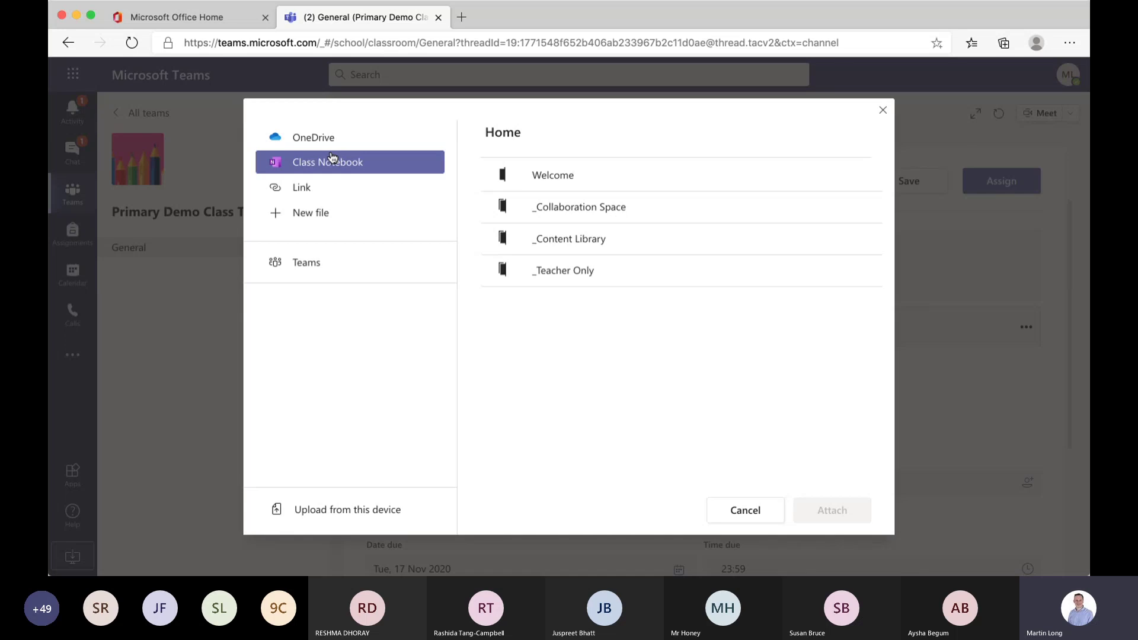
{"action": "left_click", "coordinate": [330, 196]}
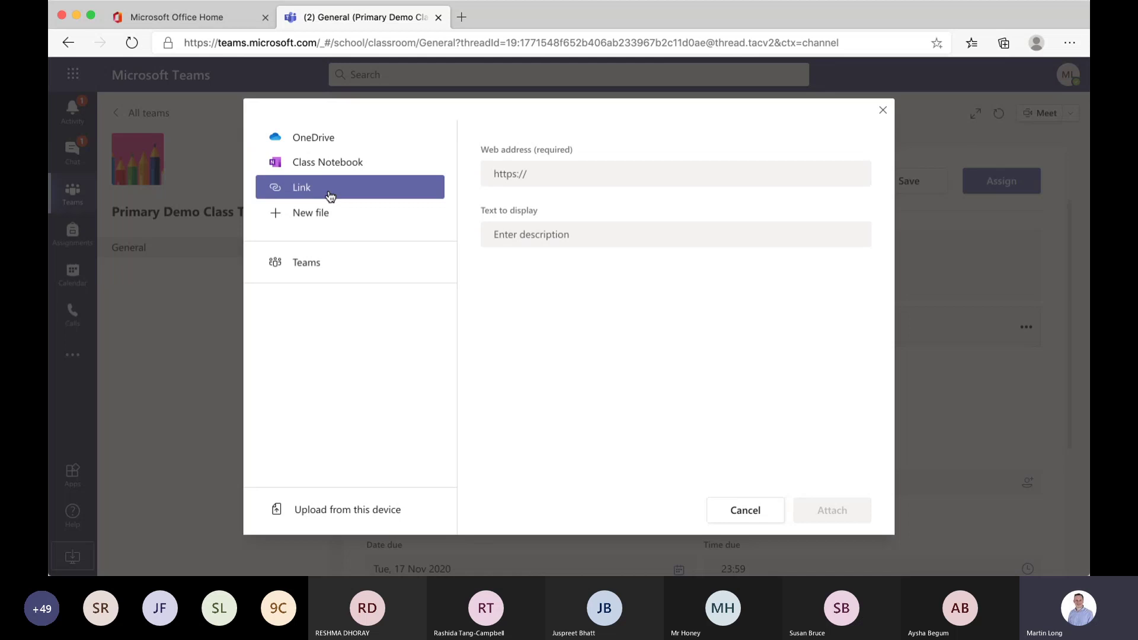
{"action": "left_click", "coordinate": [561, 188]}
{"action": "left_click", "coordinate": [320, 214]}
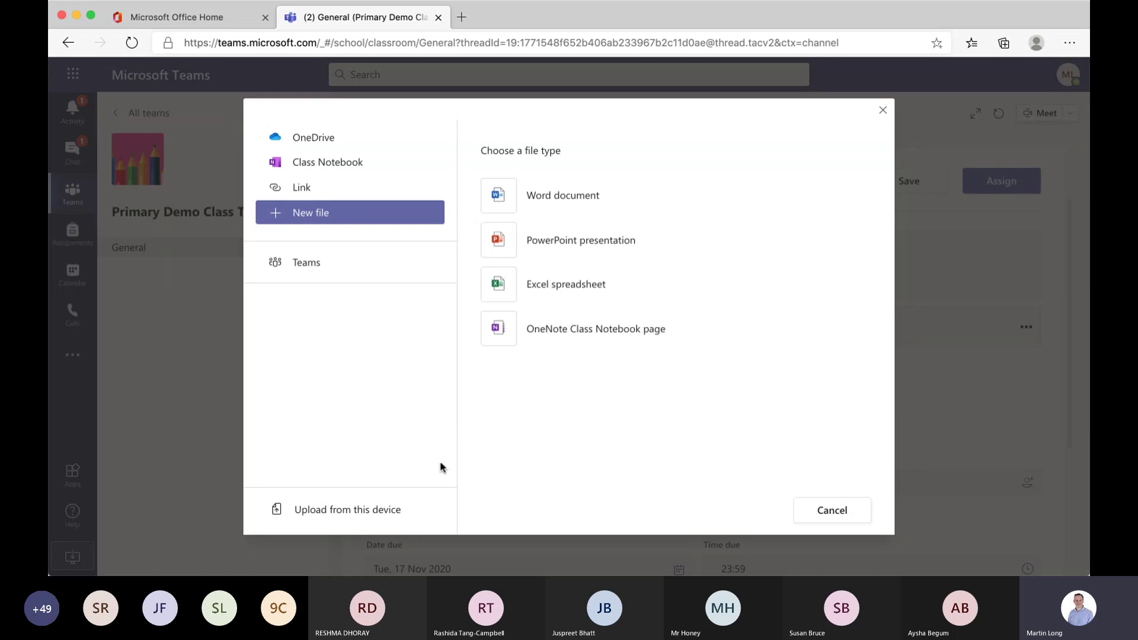
Browse the Class Materials folder of Turn IT on Test Class Team for resources and leave without attaching anything.
{"action": "left_click", "coordinate": [306, 263]}
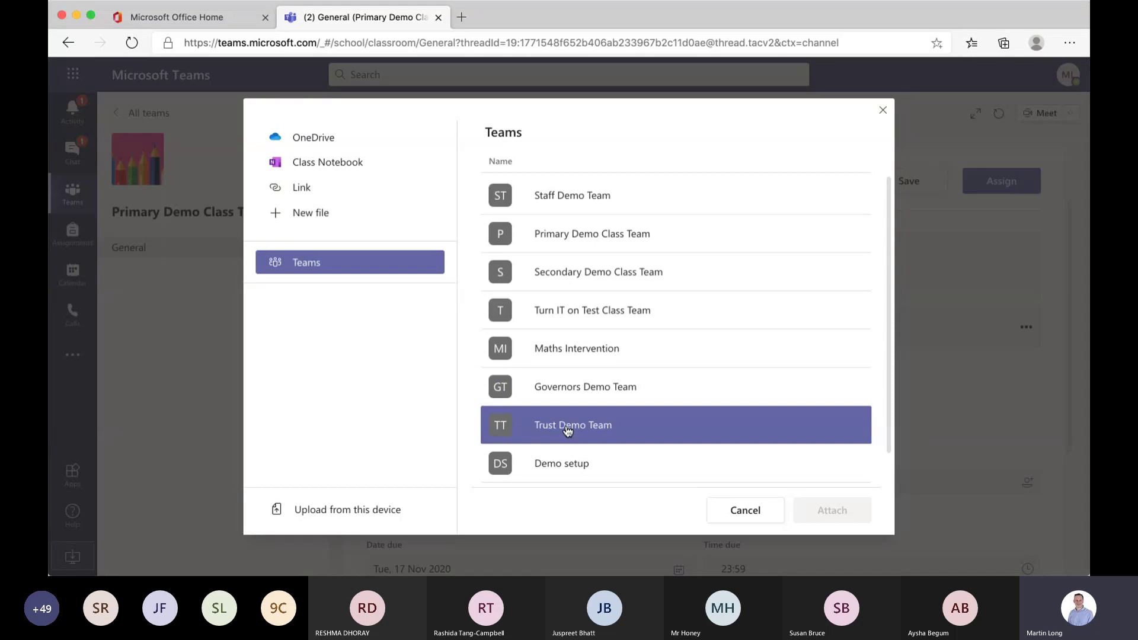
{"action": "left_click", "coordinate": [570, 315]}
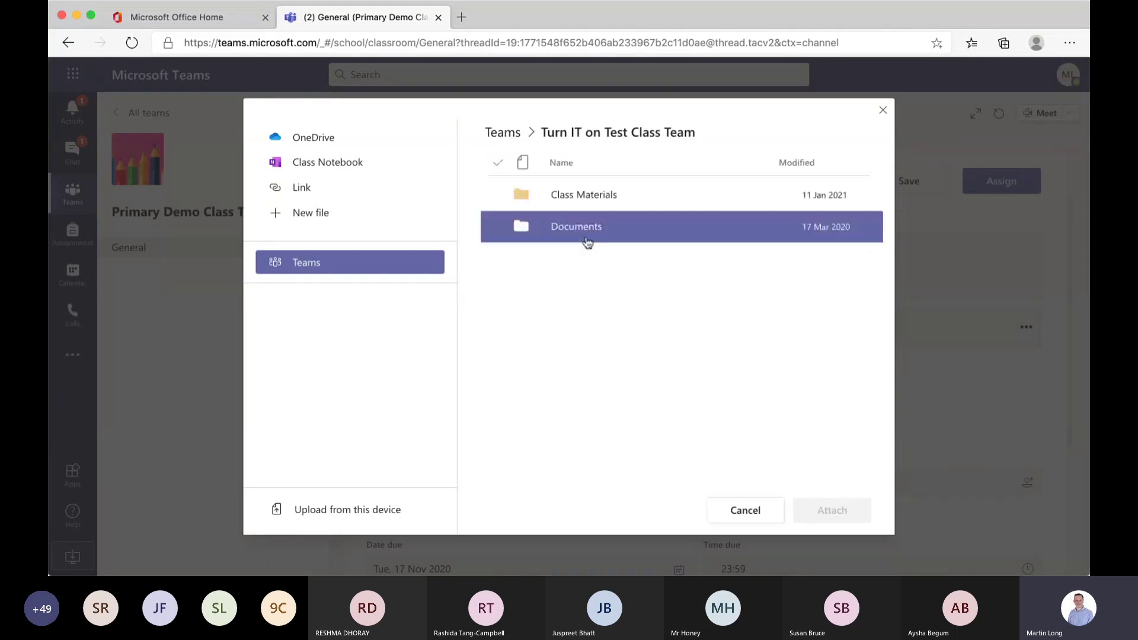
{"action": "left_click", "coordinate": [583, 200]}
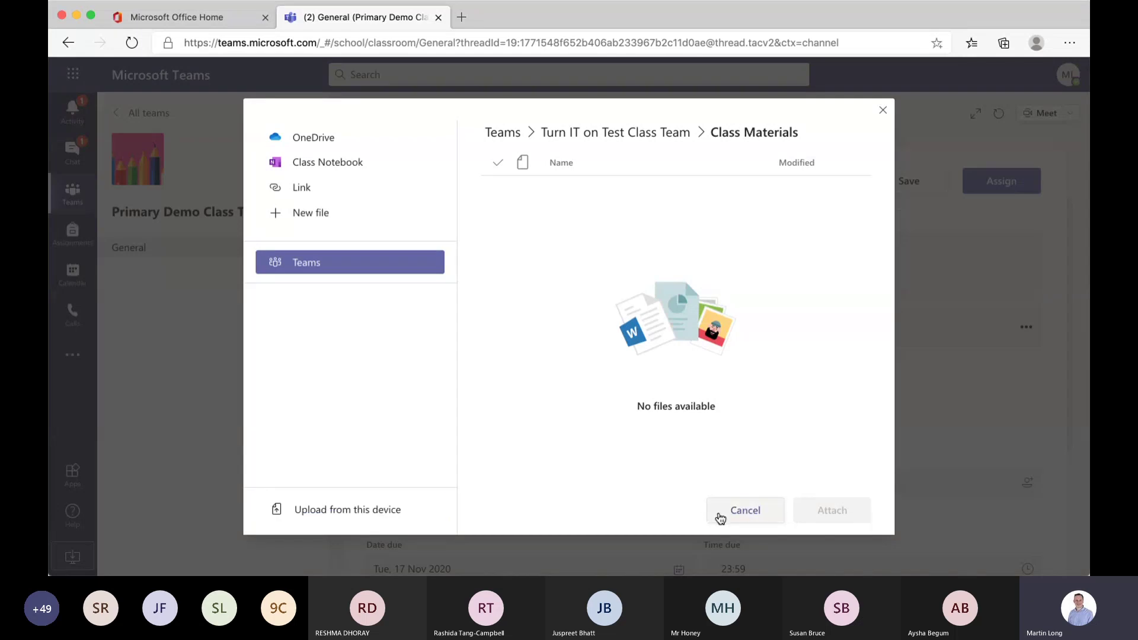
{"action": "left_click", "coordinate": [720, 517]}
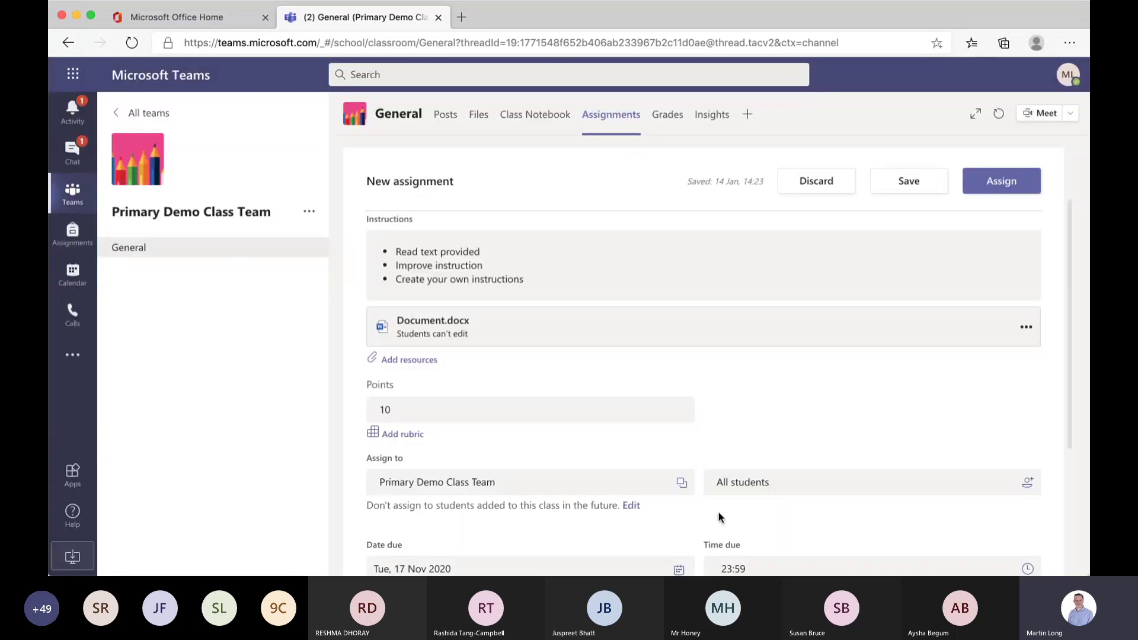
Check the assignment's points setting and open the existing Lines of Symmetry in Shapes rubric.
{"action": "scroll", "coordinate": [529, 371], "scroll_direction": "down", "scroll_amount": 3}
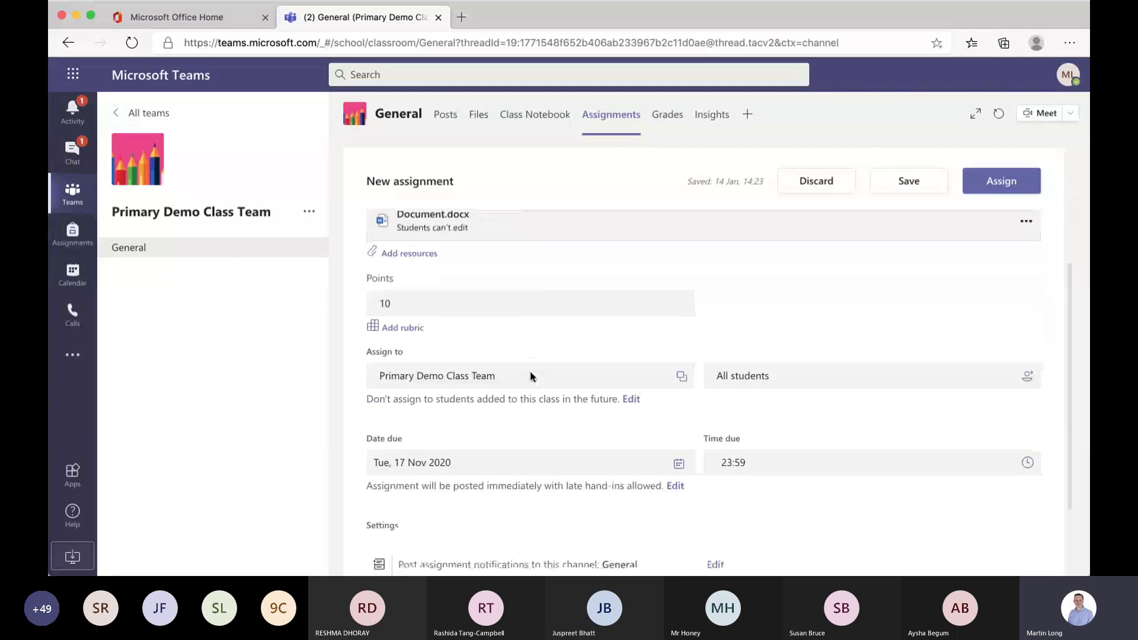
{"action": "left_click", "coordinate": [437, 293]}
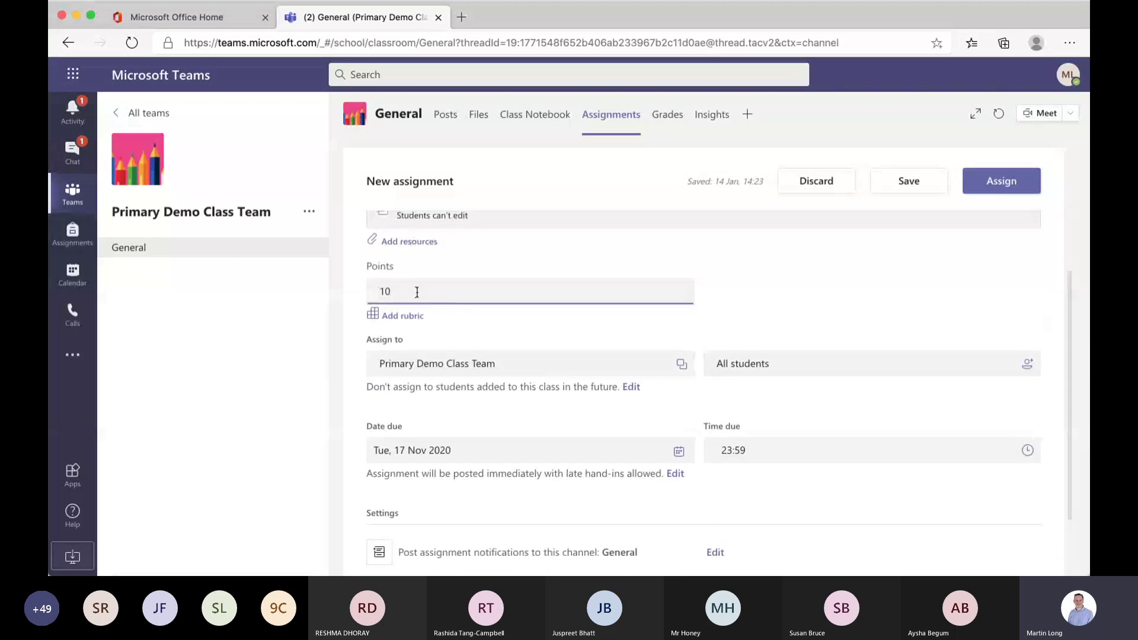
{"action": "scroll", "coordinate": [417, 292], "scroll_direction": "down", "scroll_amount": 1}
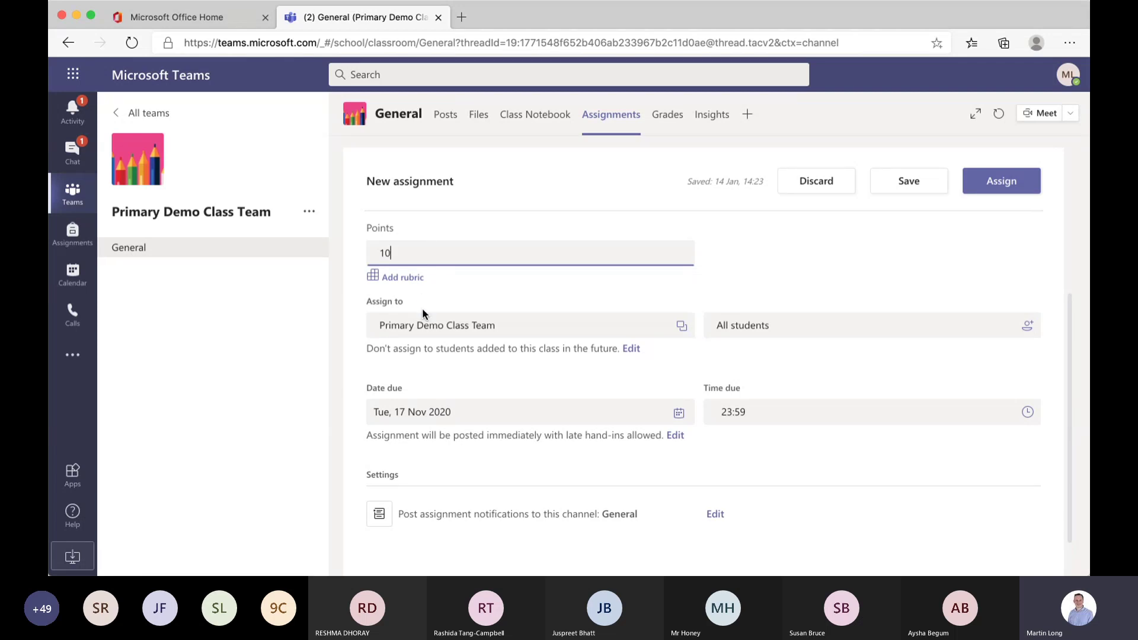
{"action": "left_click", "coordinate": [396, 279]}
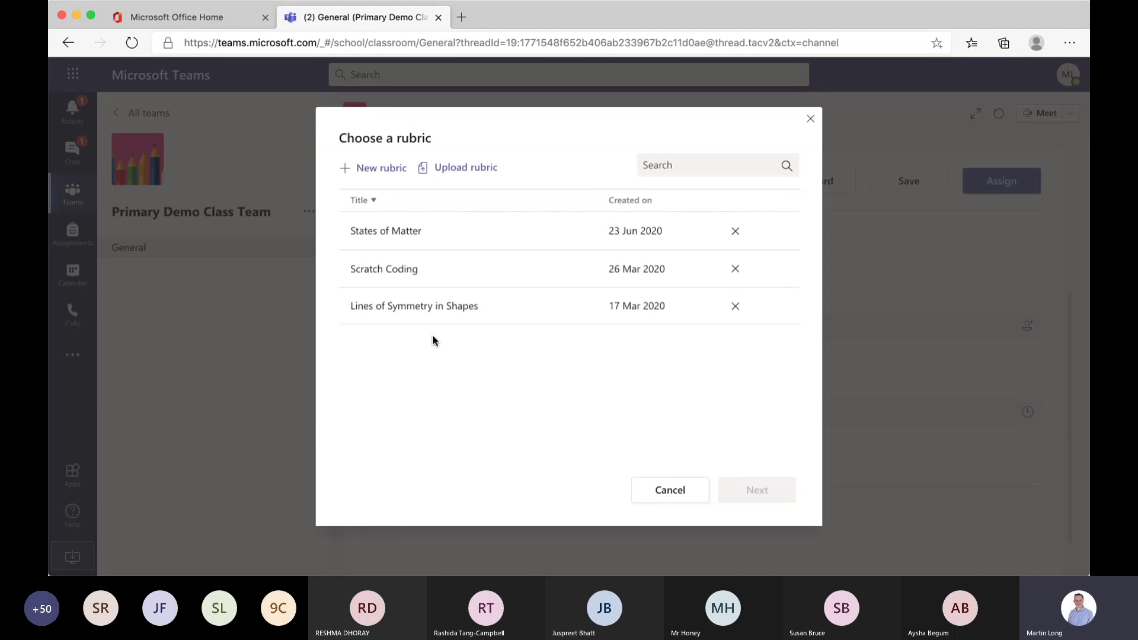
{"action": "left_click", "coordinate": [418, 310]}
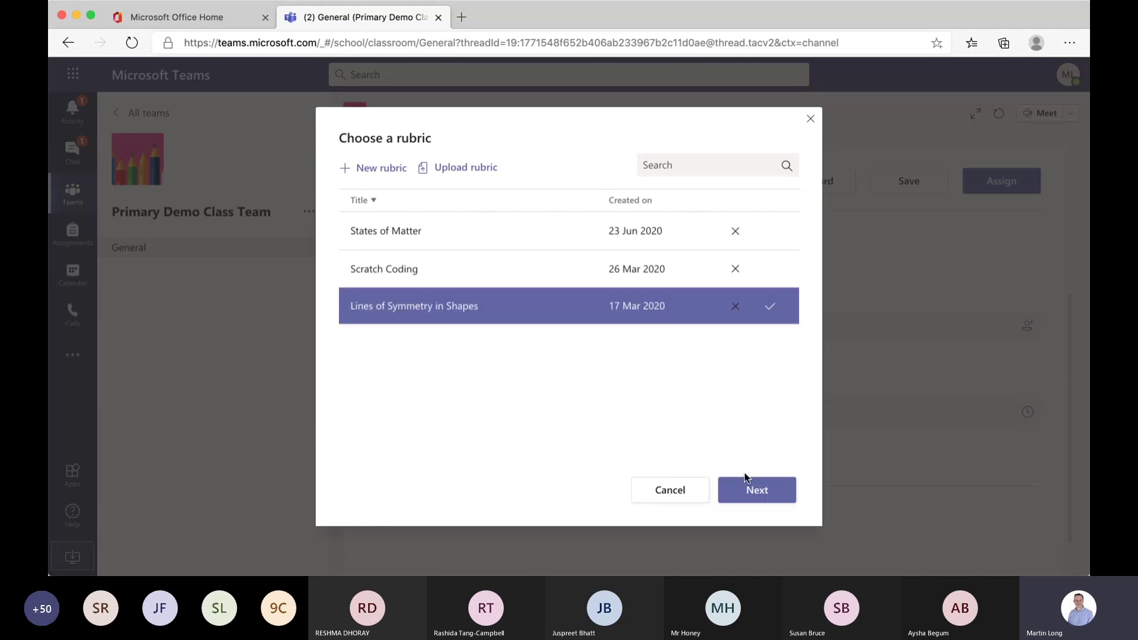
{"action": "left_click", "coordinate": [755, 489]}
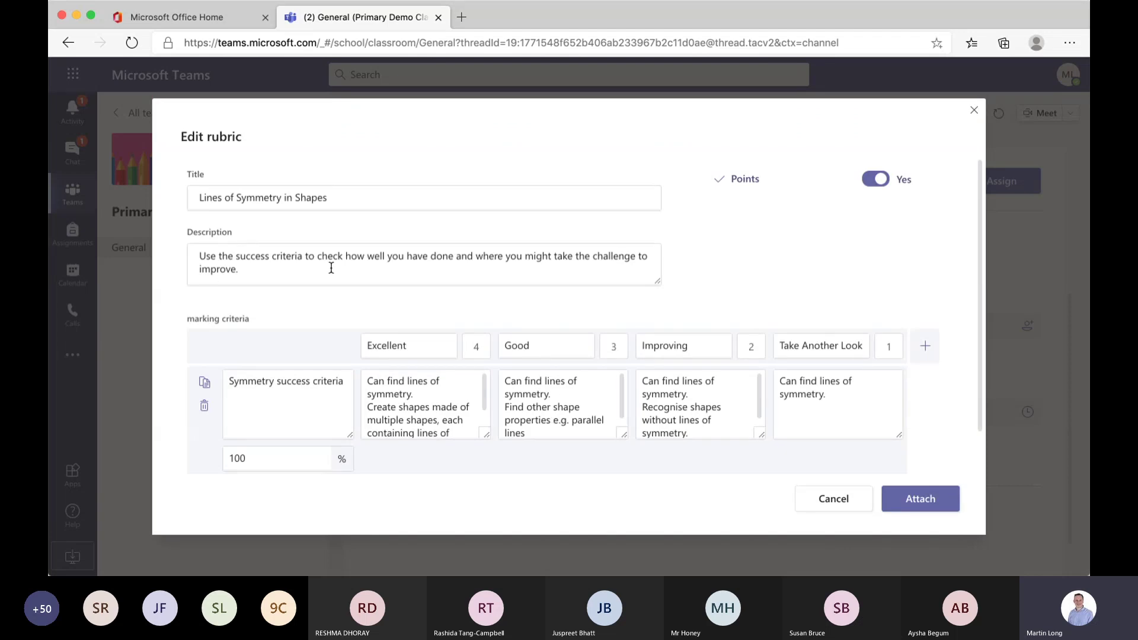
Examine the rubric's marking criteria, toggle its points setting off and back on, and close it without attaching.
{"action": "left_click", "coordinate": [254, 394]}
{"action": "left_click", "coordinate": [408, 419]}
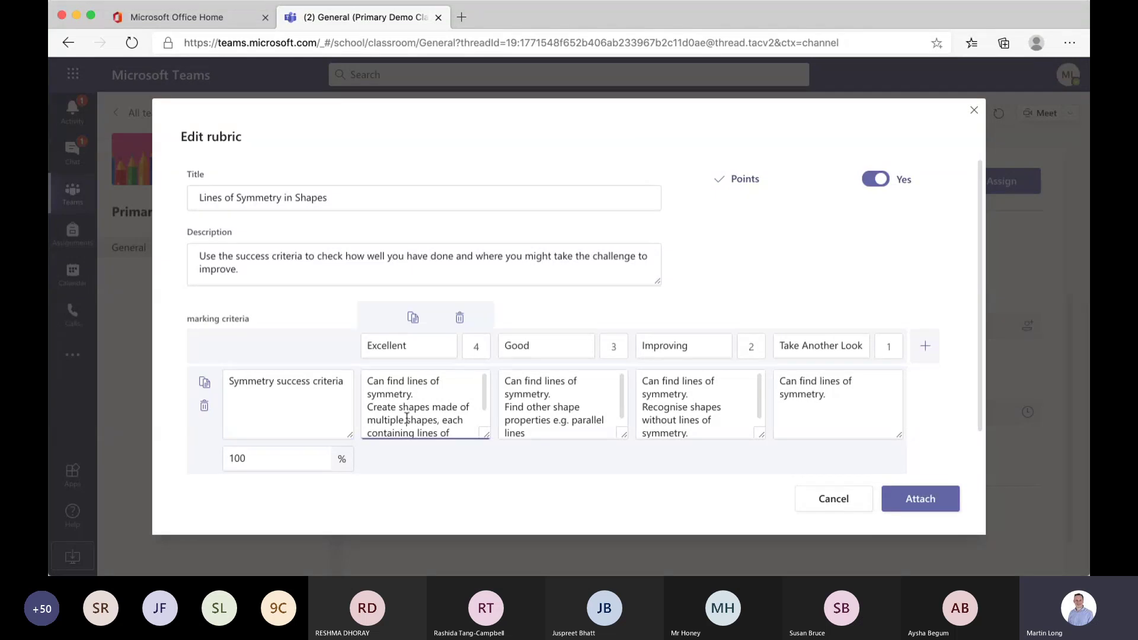
{"action": "left_click", "coordinate": [559, 398]}
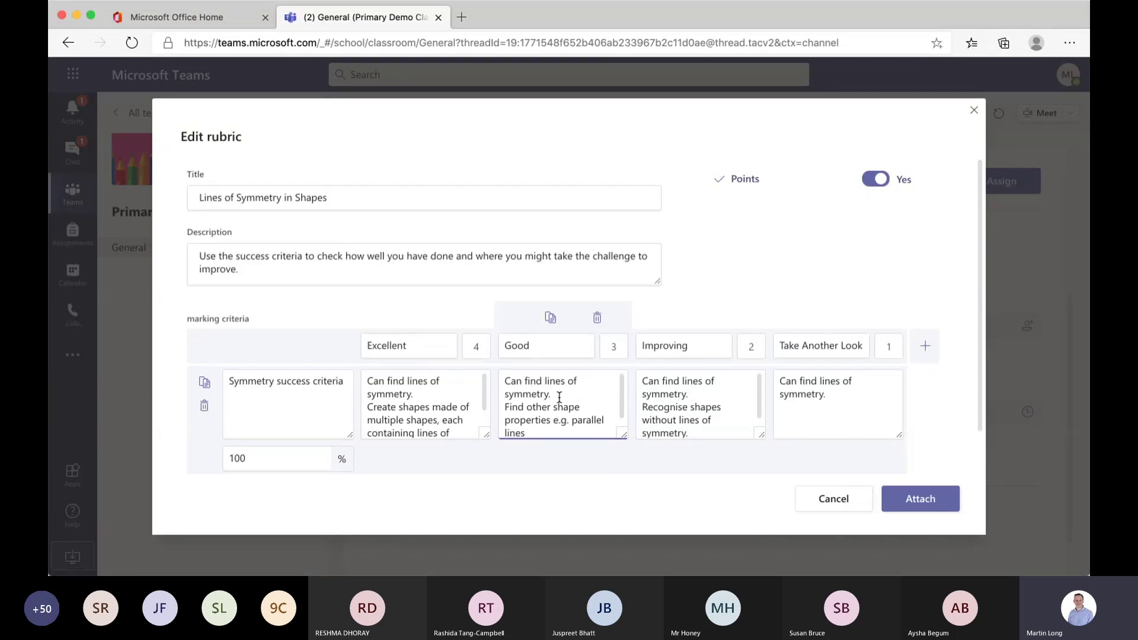
{"action": "left_click", "coordinate": [874, 180]}
{"action": "left_click", "coordinate": [871, 182]}
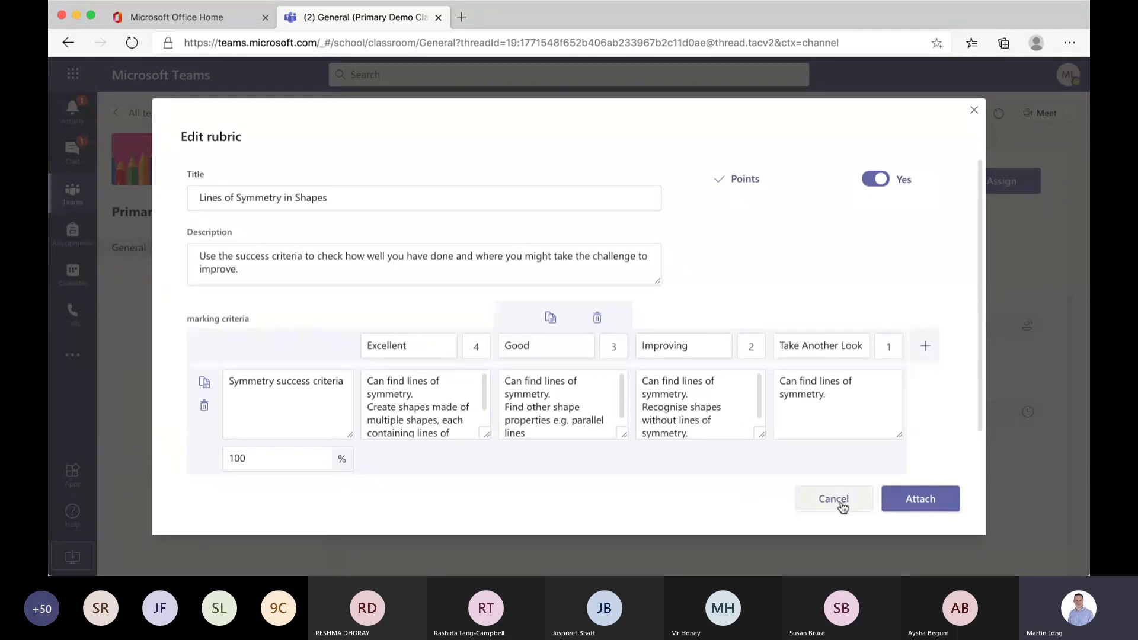
{"action": "left_click", "coordinate": [974, 110]}
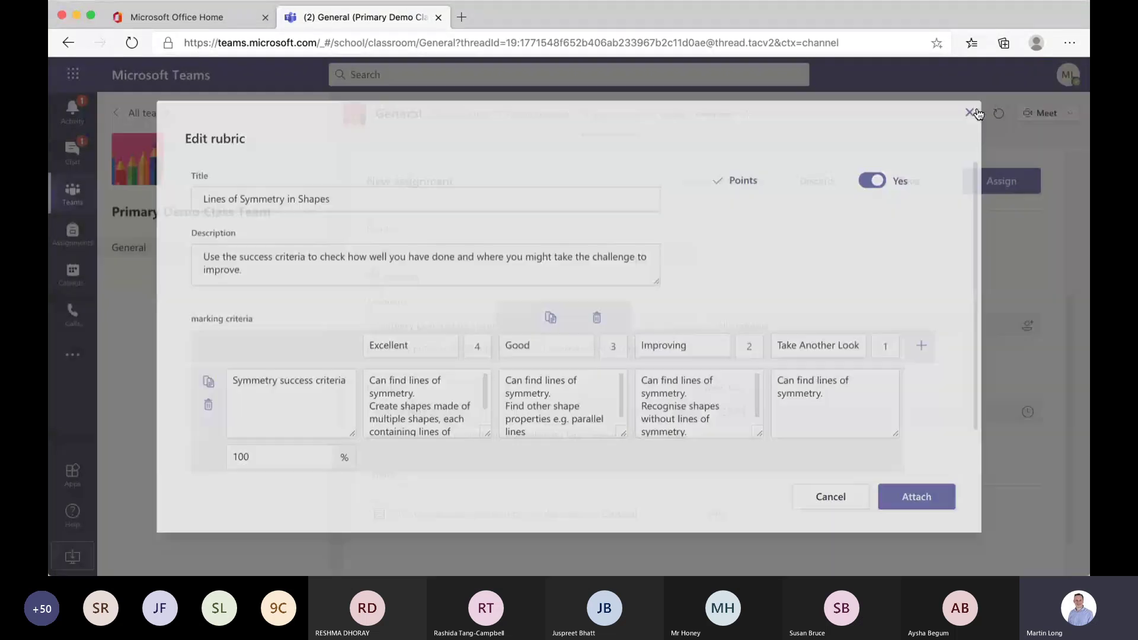
Add Turn IT on Test Class Team to the assignment's classes and remove it again.
{"action": "scroll", "coordinate": [478, 311], "scroll_direction": "up", "scroll_amount": 2}
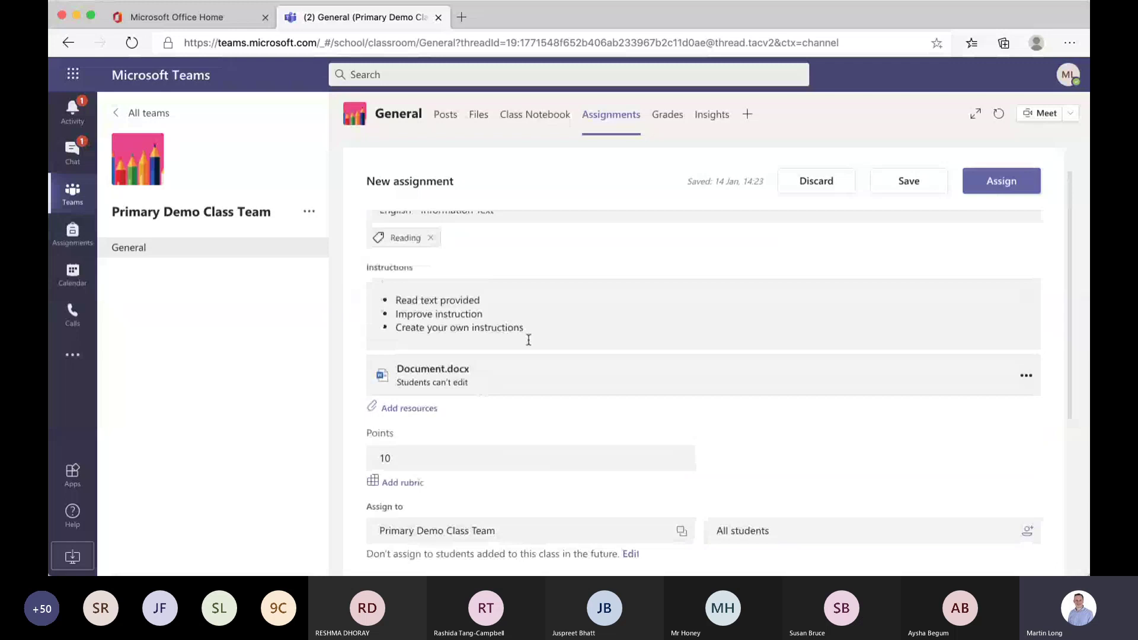
{"action": "scroll", "coordinate": [528, 340], "scroll_direction": "down", "scroll_amount": 1}
{"action": "scroll", "coordinate": [528, 339], "scroll_direction": "down", "scroll_amount": 2}
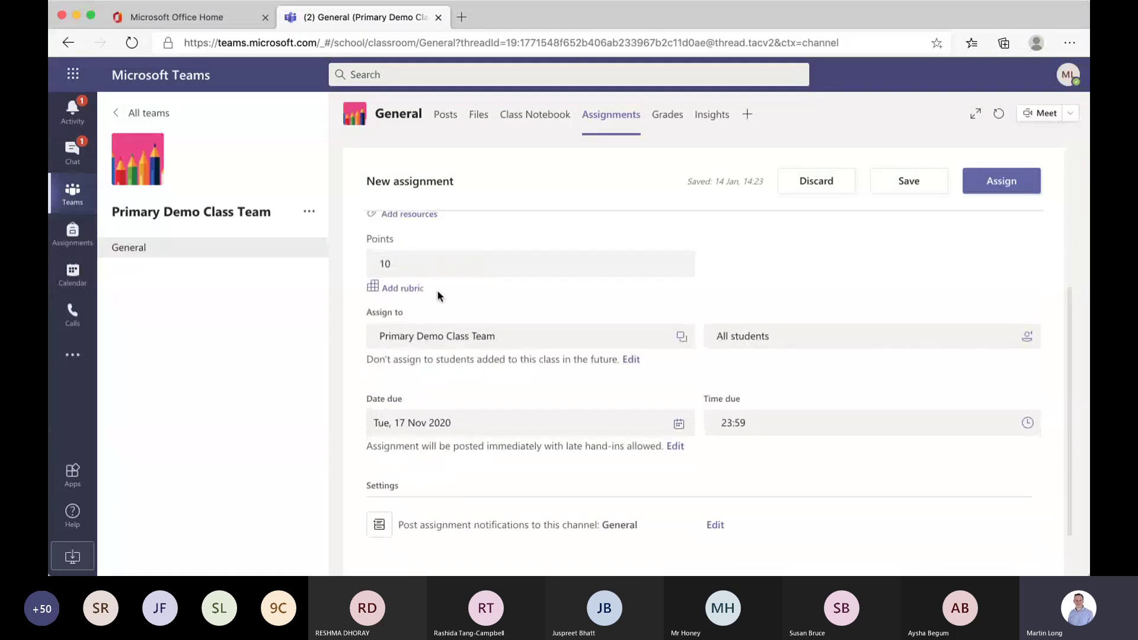
{"action": "scroll", "coordinate": [661, 349], "scroll_direction": "down", "scroll_amount": 1}
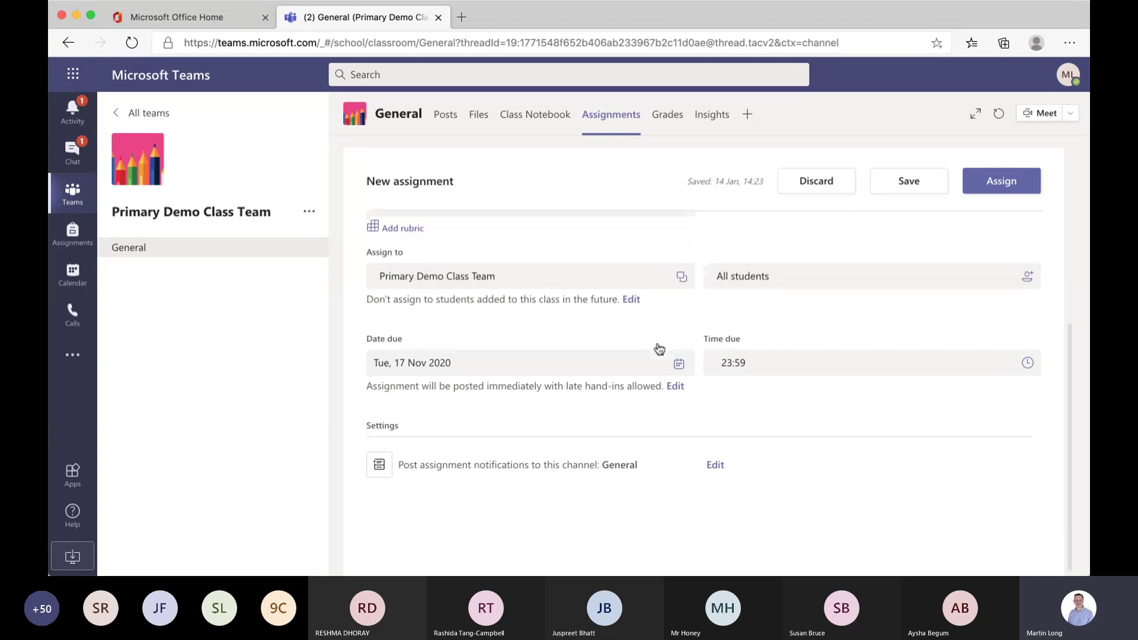
{"action": "left_click", "coordinate": [682, 278]}
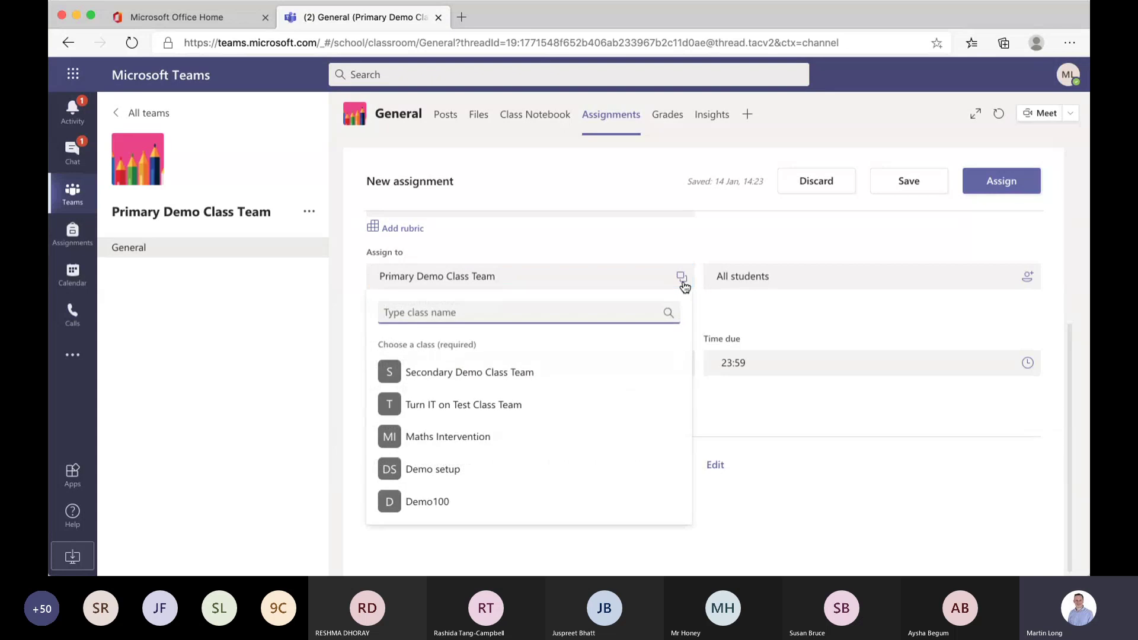
{"action": "left_click", "coordinate": [449, 405]}
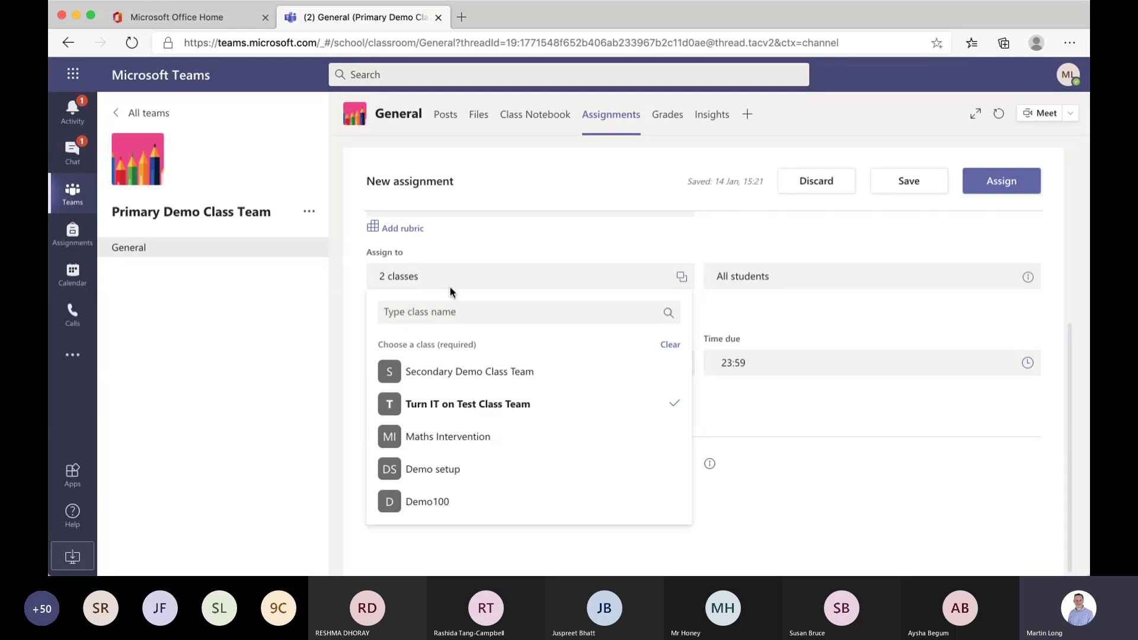
{"action": "left_click", "coordinate": [667, 405]}
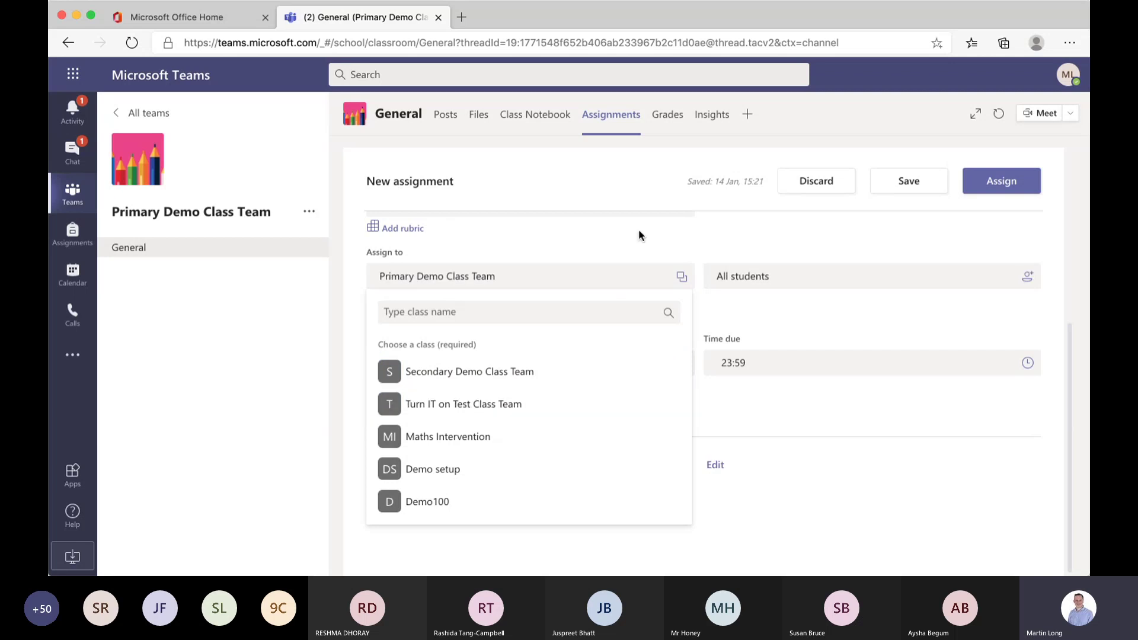
{"action": "key", "text": "Escape"}
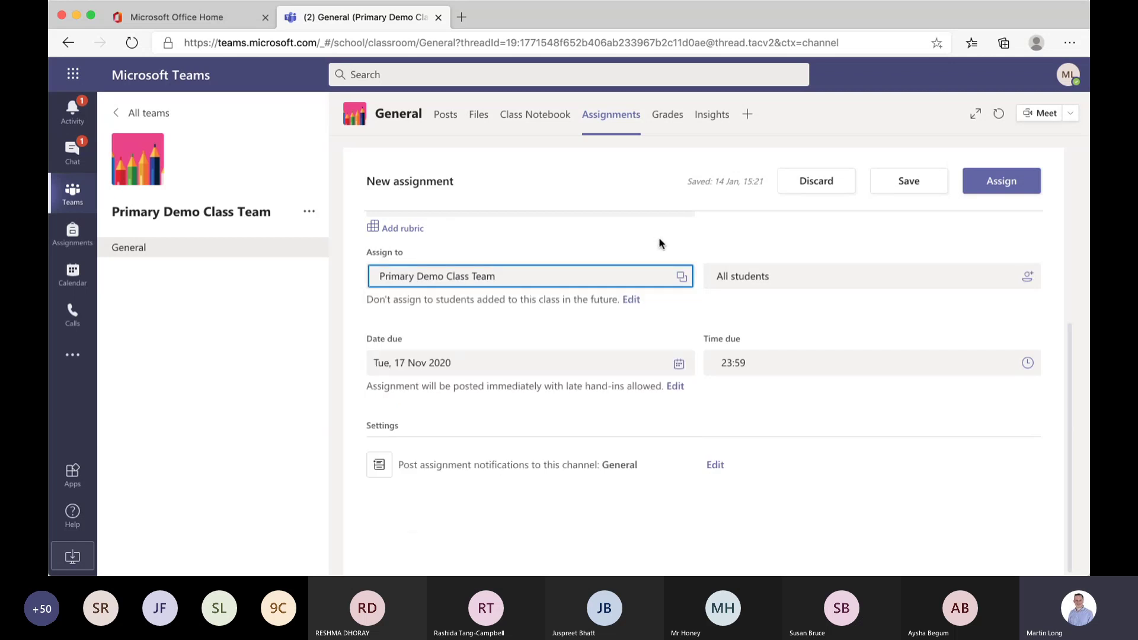
View the list of students available for the assignment and leave All students selected.
{"action": "left_click", "coordinate": [787, 284]}
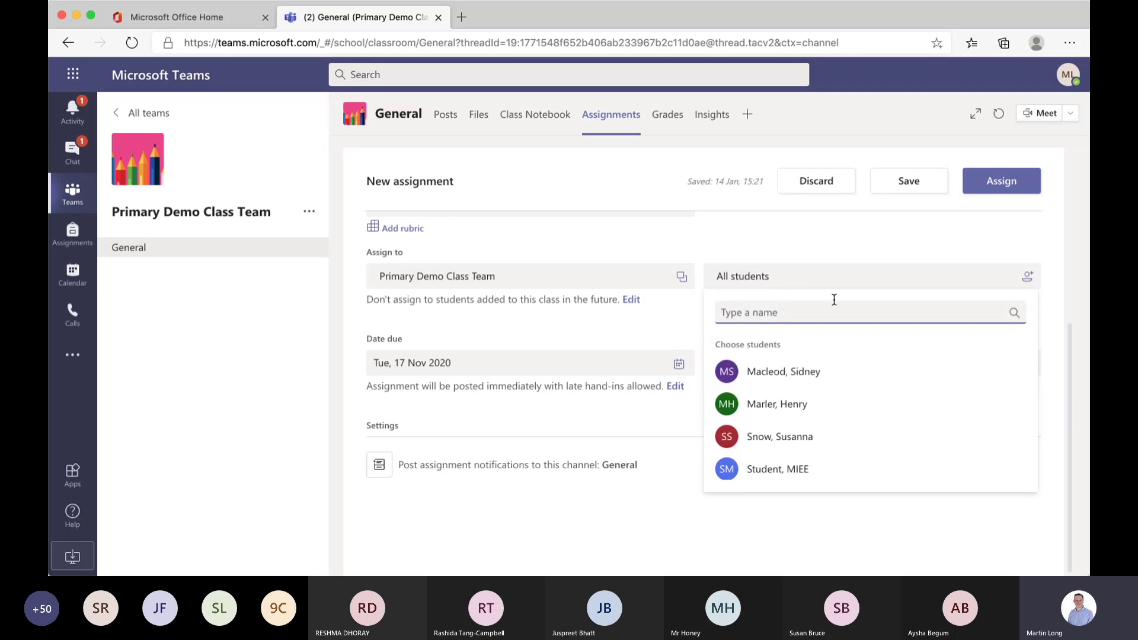
{"action": "key", "text": "Escape"}
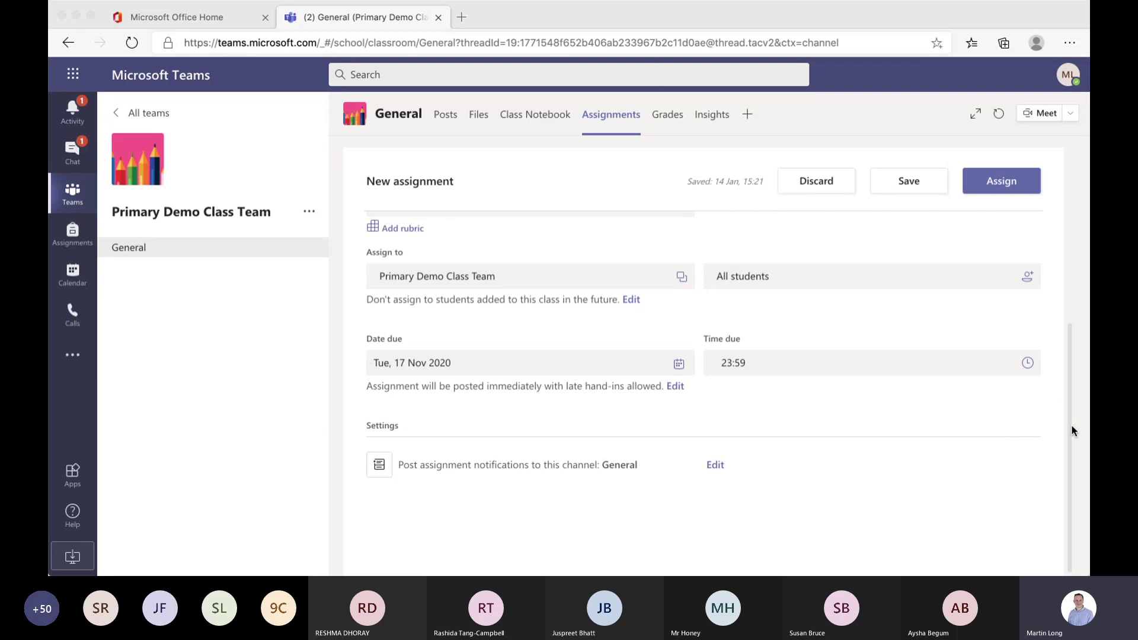
{"action": "left_click", "coordinate": [1013, 463]}
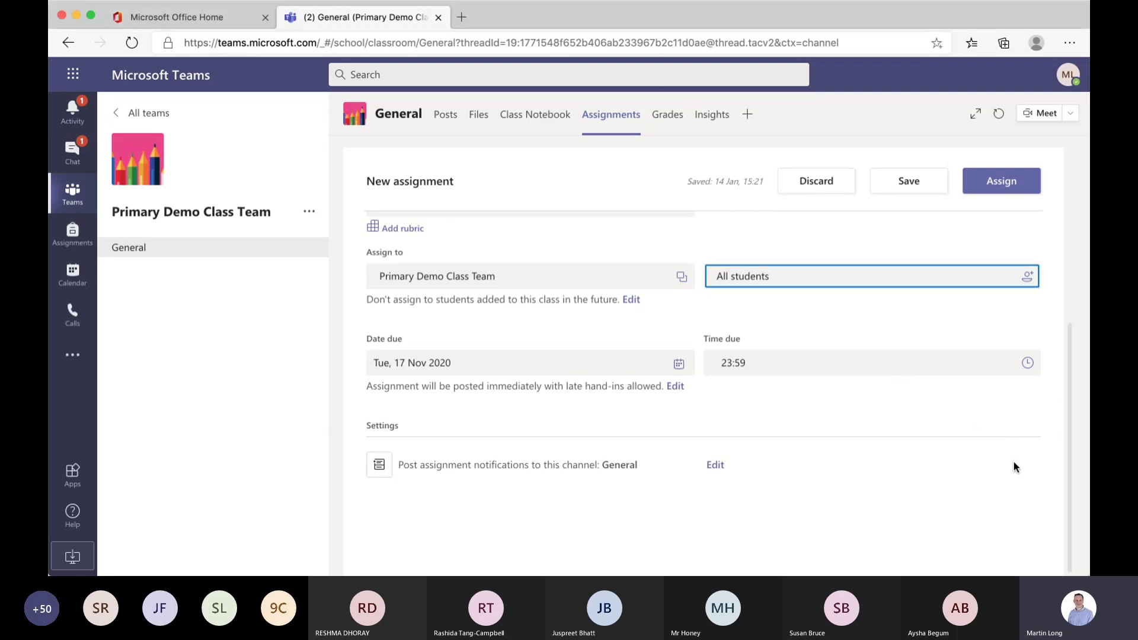
View the Topic - Victorians assignment notification among the General channel's posts.
{"action": "left_click", "coordinate": [456, 118]}
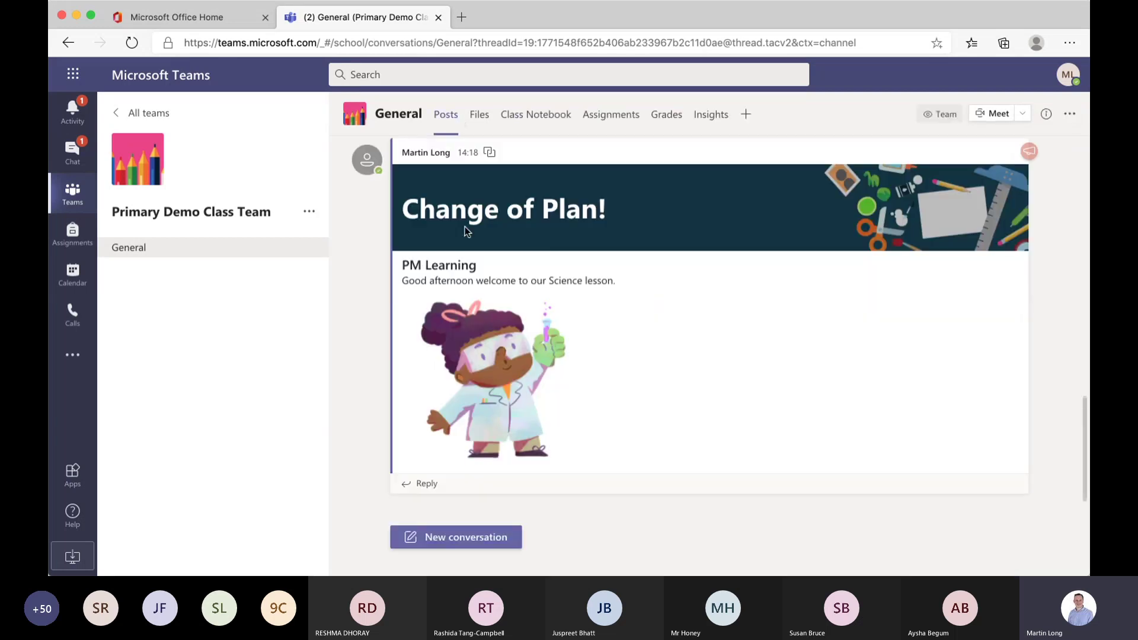
{"action": "scroll", "coordinate": [614, 388], "scroll_direction": "up", "scroll_amount": 6}
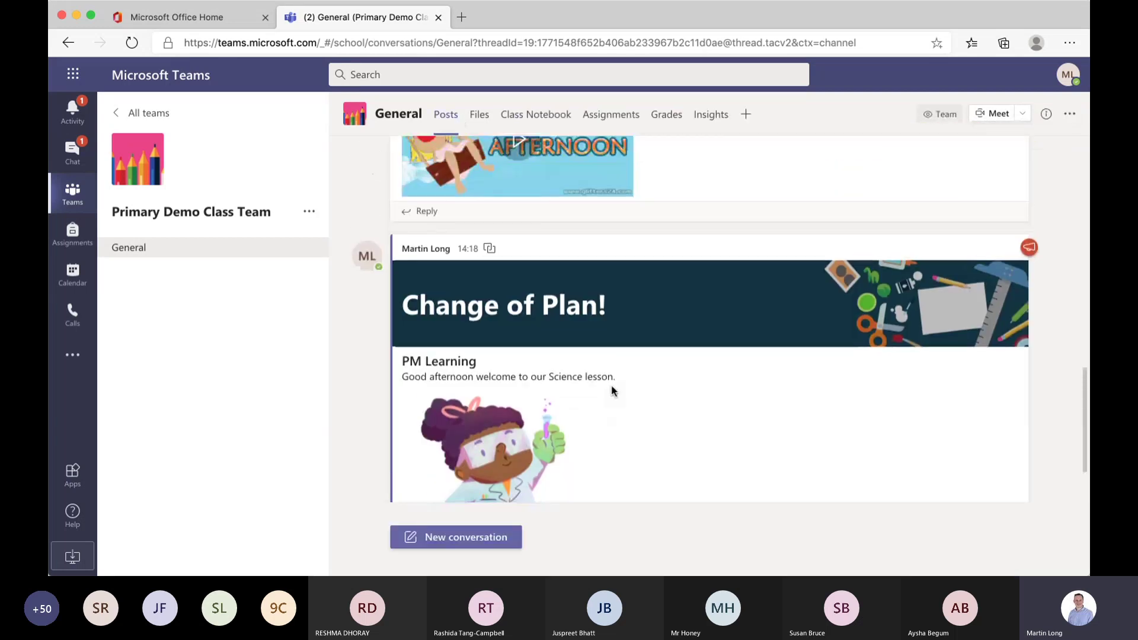
{"action": "scroll", "coordinate": [613, 390], "scroll_direction": "up", "scroll_amount": 10}
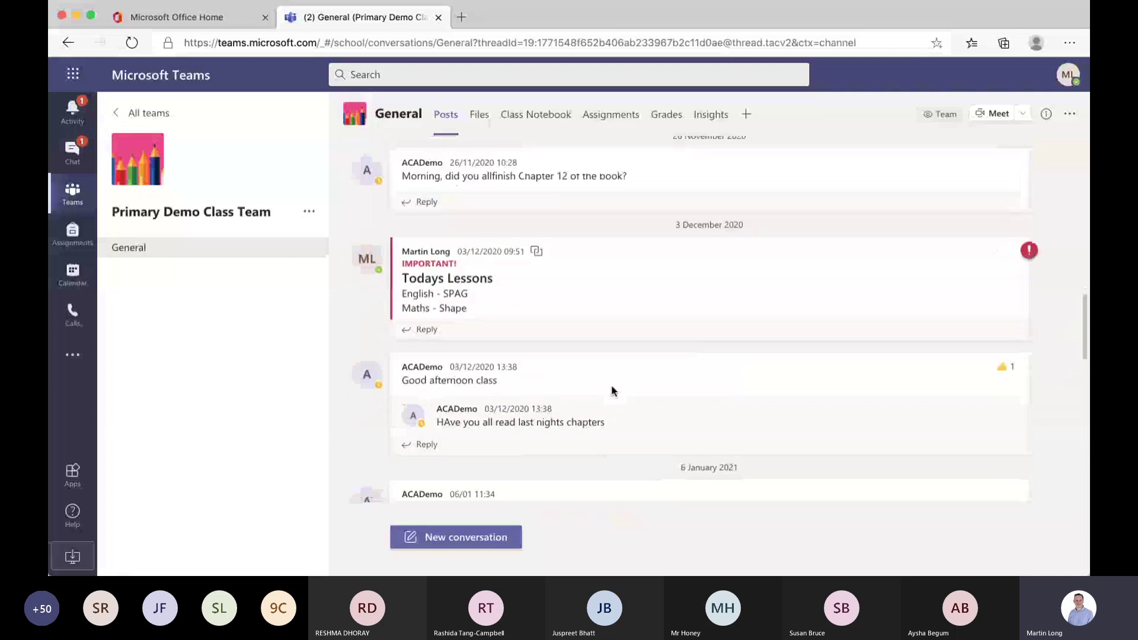
{"action": "scroll", "coordinate": [614, 391], "scroll_direction": "up", "scroll_amount": 3}
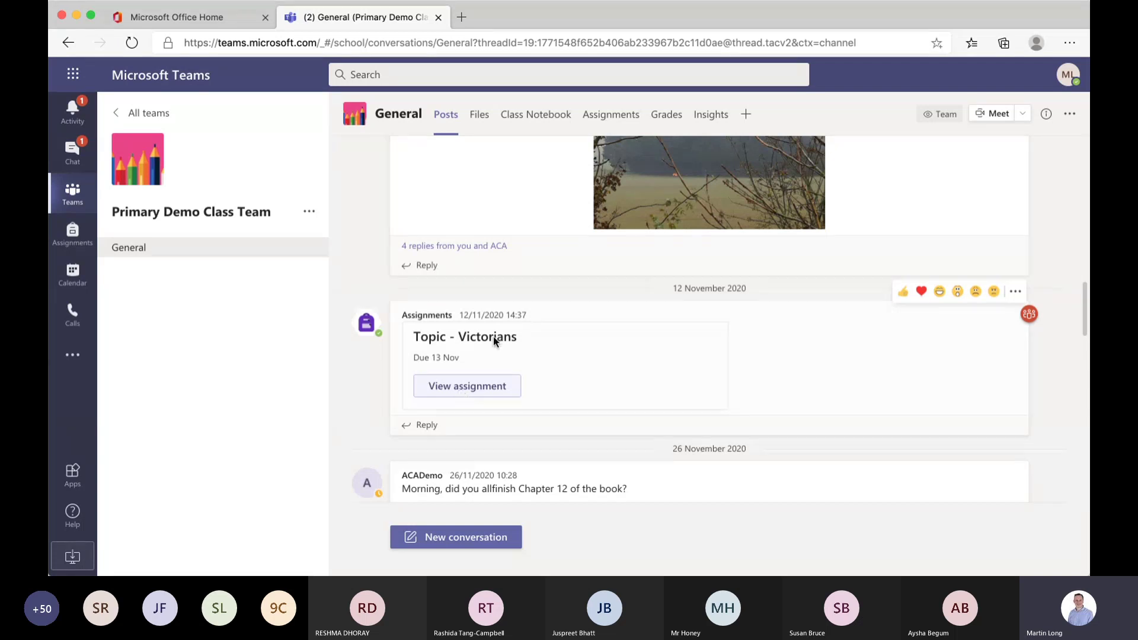
Reopen the English - Information Text draft from the class's assignments and save it as a draft.
{"action": "left_click", "coordinate": [612, 115]}
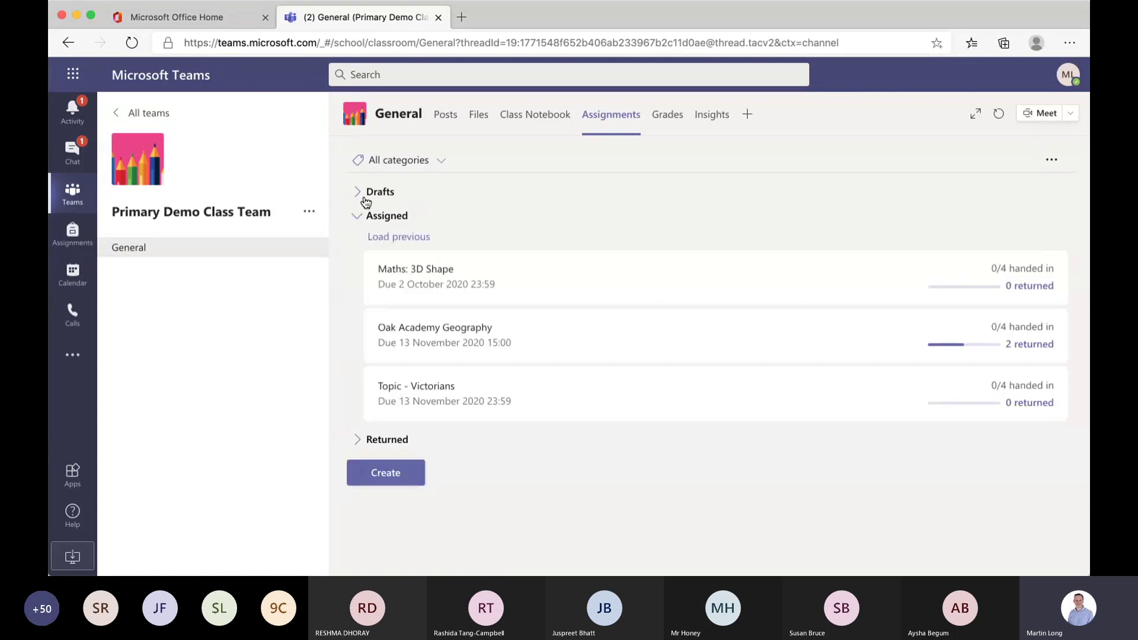
{"action": "left_click", "coordinate": [366, 196]}
{"action": "left_click", "coordinate": [437, 274]}
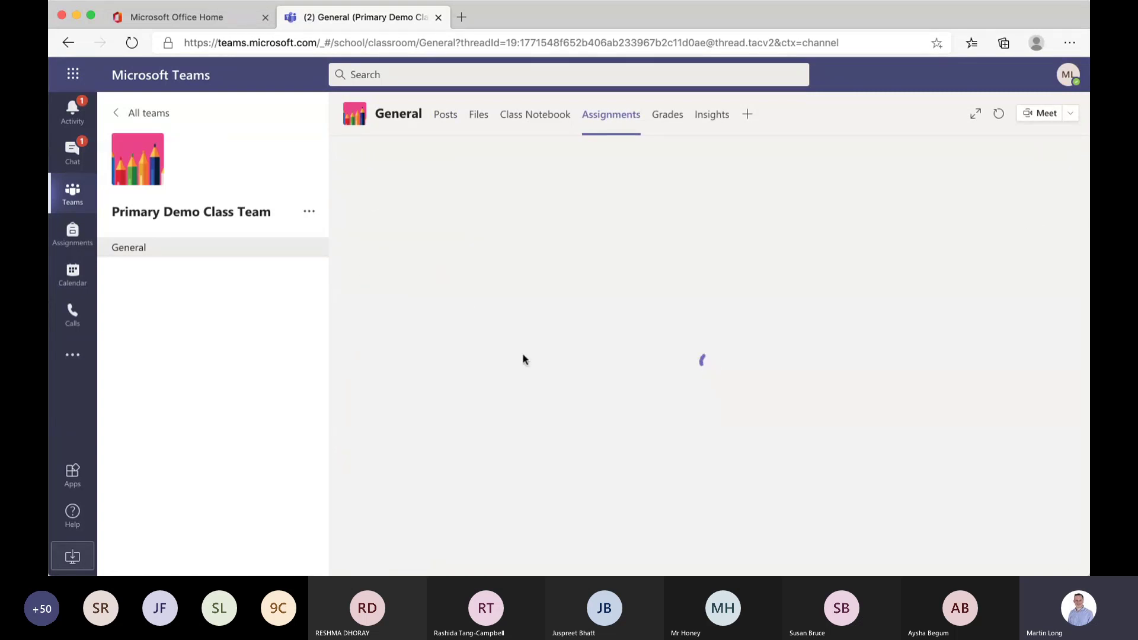
{"action": "scroll", "coordinate": [578, 426], "scroll_direction": "down", "scroll_amount": 5}
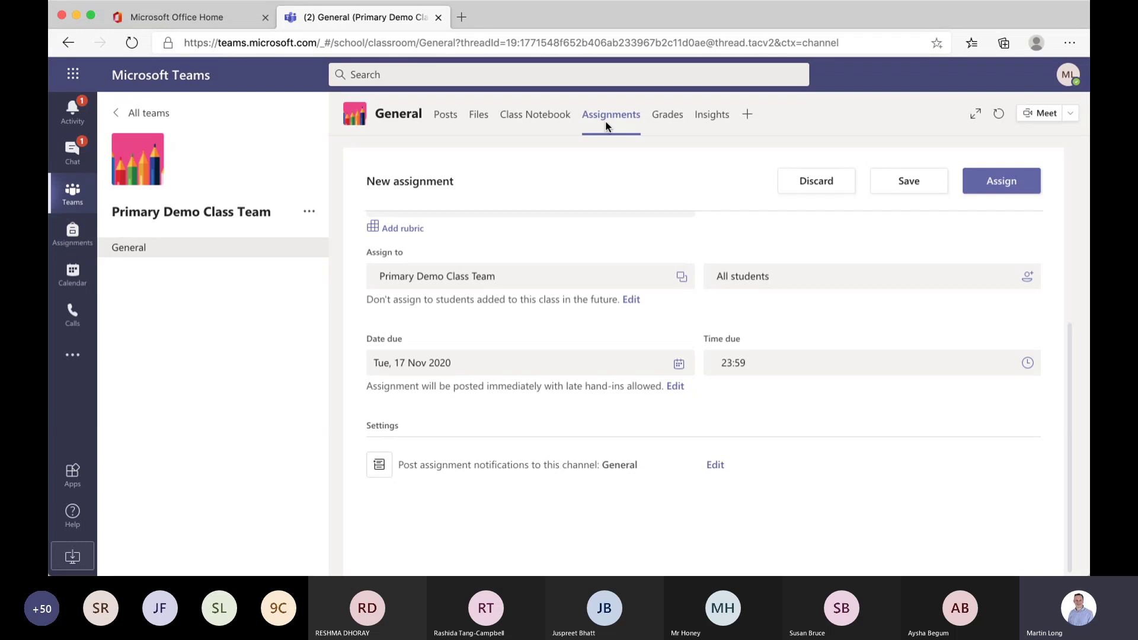
{"action": "scroll", "coordinate": [640, 351], "scroll_direction": "up", "scroll_amount": 5}
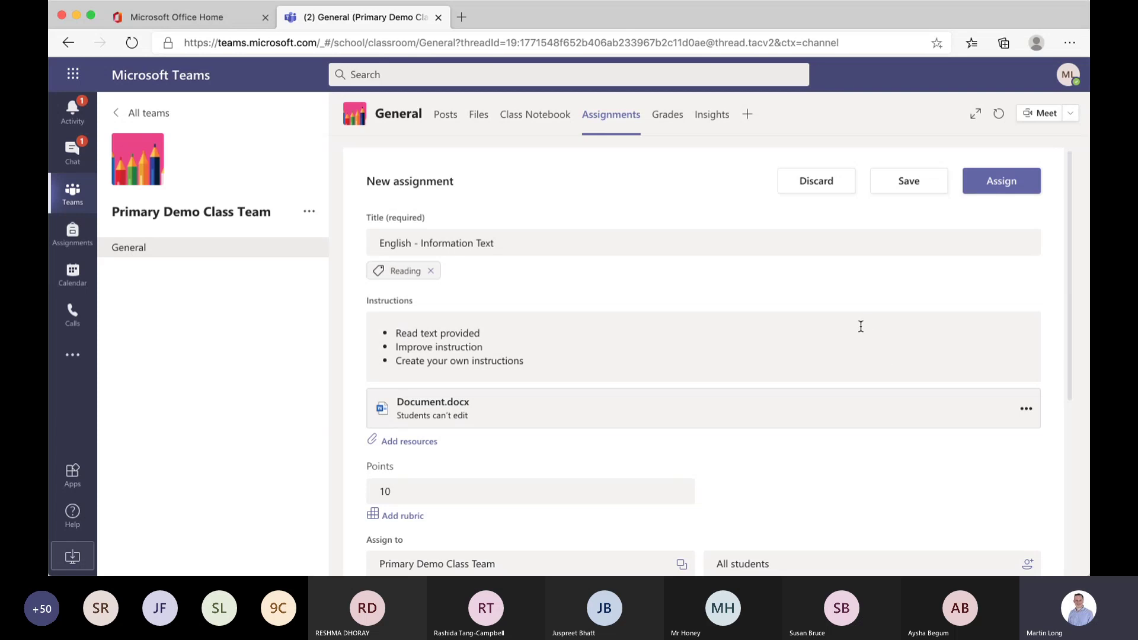
{"action": "left_click", "coordinate": [910, 178]}
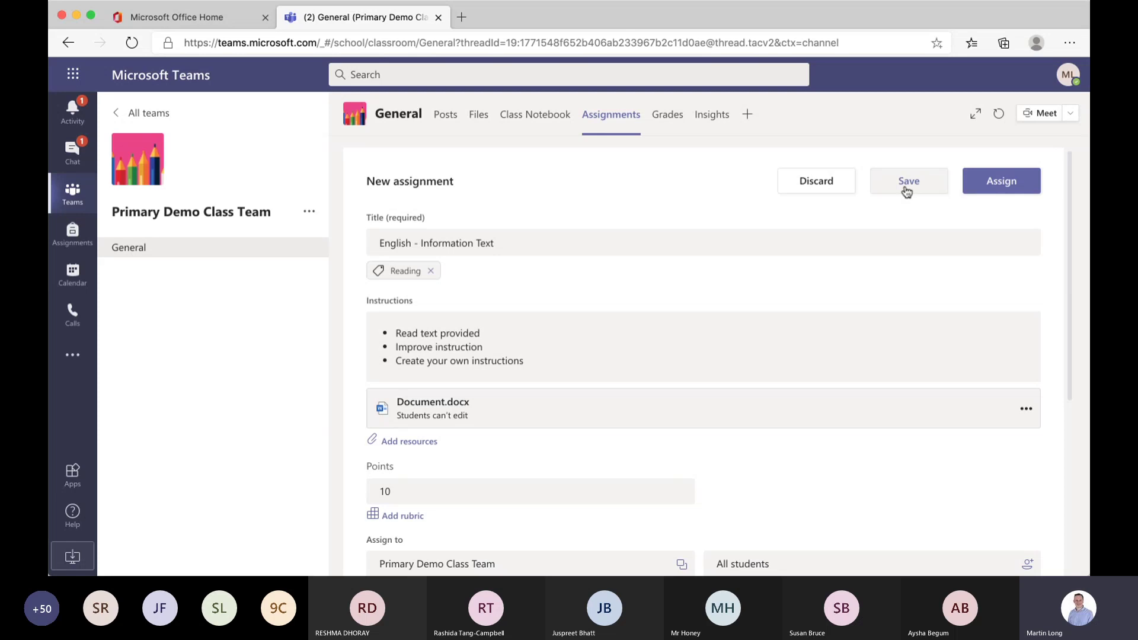
{"action": "left_click", "coordinate": [907, 190]}
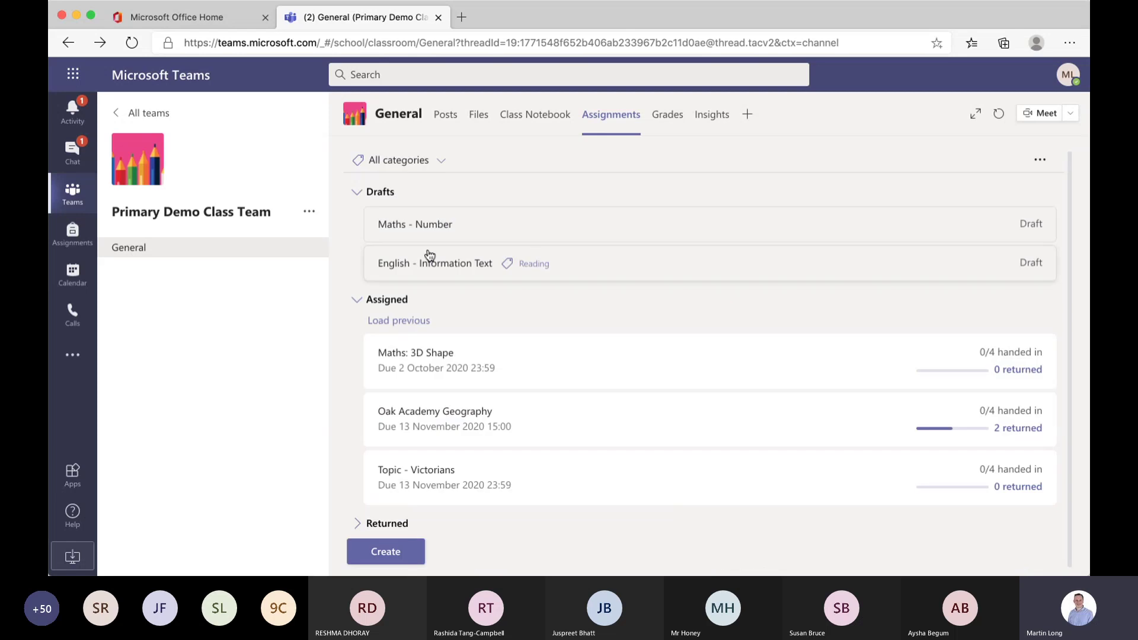
Load the previously assigned work and look through the class's full list of assignments.
{"action": "scroll", "coordinate": [634, 405], "scroll_direction": "down", "scroll_amount": 1}
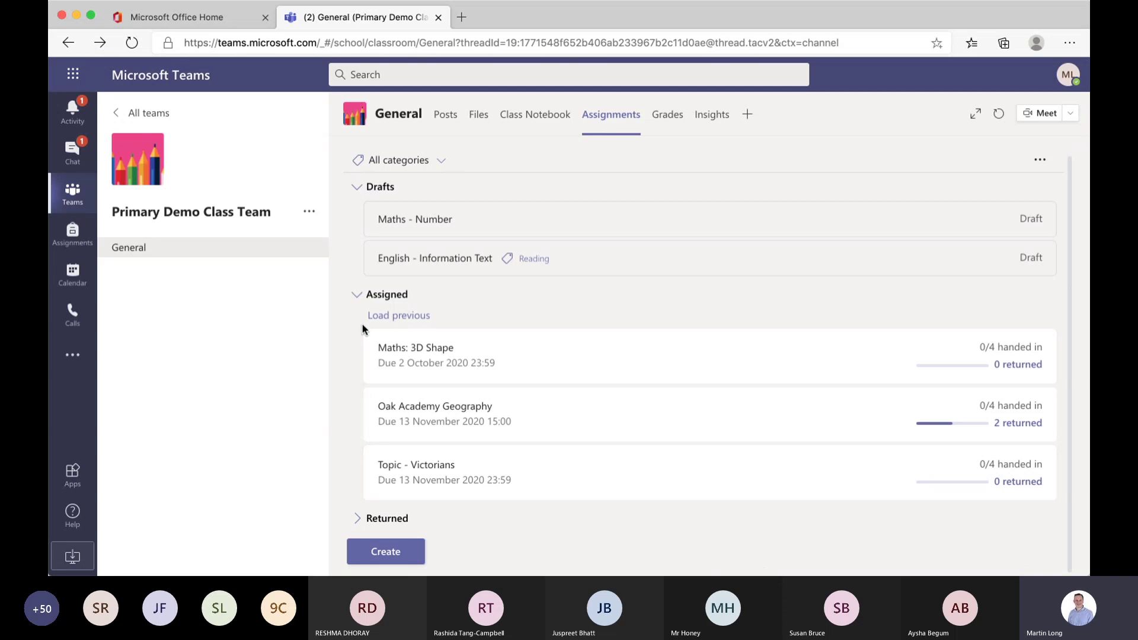
{"action": "left_click", "coordinate": [392, 320]}
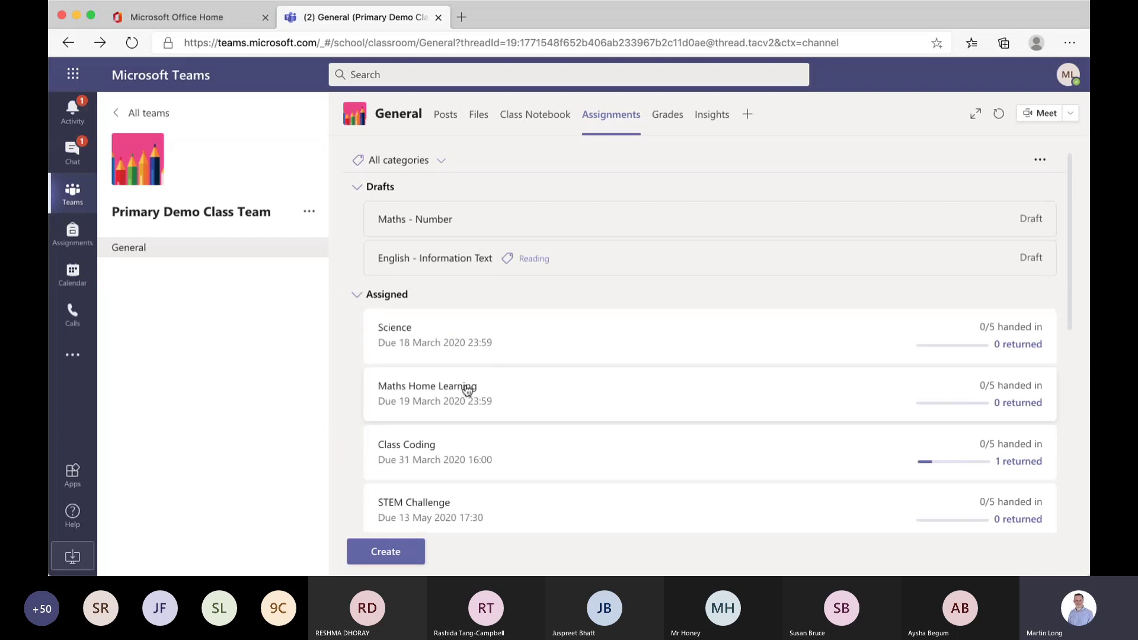
{"action": "scroll", "coordinate": [453, 386], "scroll_direction": "down", "scroll_amount": 2}
{"action": "scroll", "coordinate": [455, 385], "scroll_direction": "down", "scroll_amount": 10}
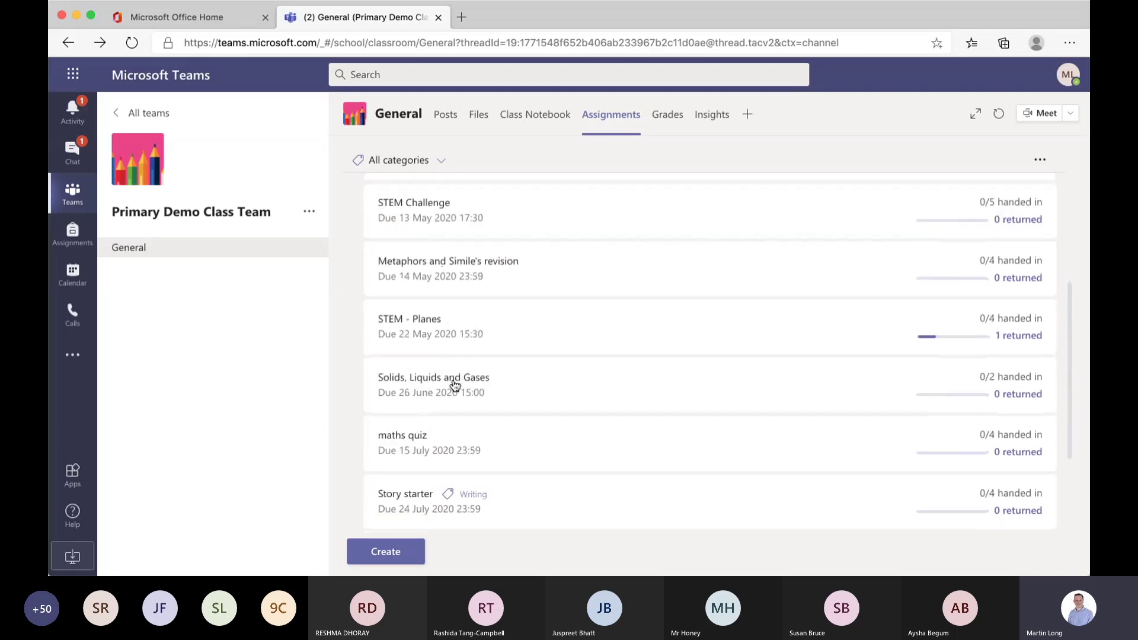
{"action": "scroll", "coordinate": [455, 385], "scroll_direction": "down", "scroll_amount": 2}
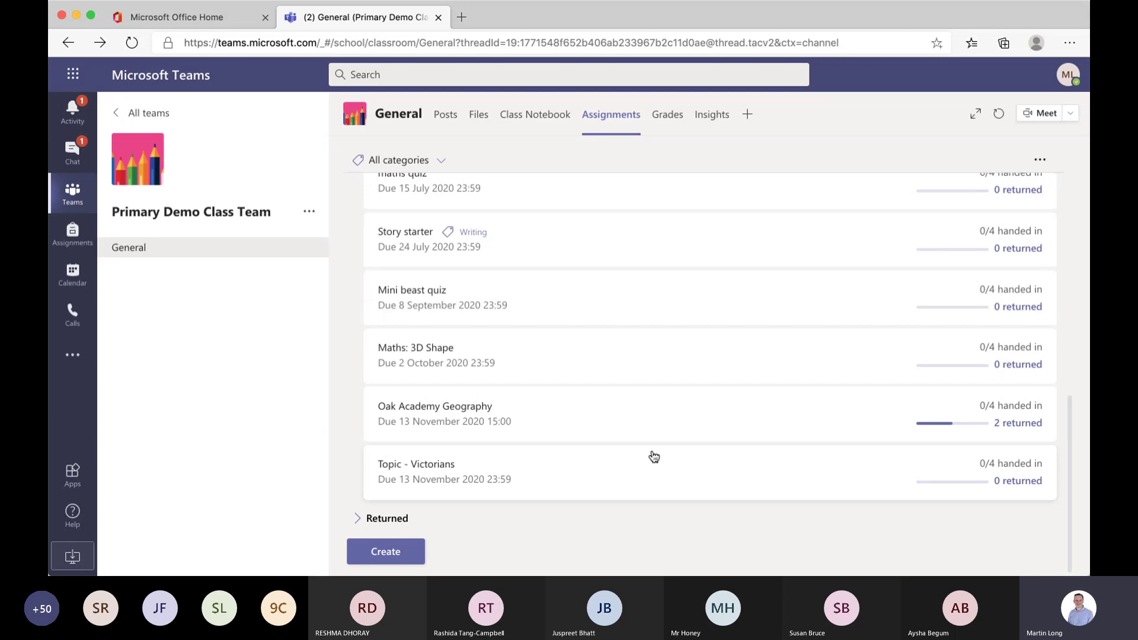
Open the Oak Academy Geography assignment and show it in student view.
{"action": "left_click", "coordinate": [560, 419]}
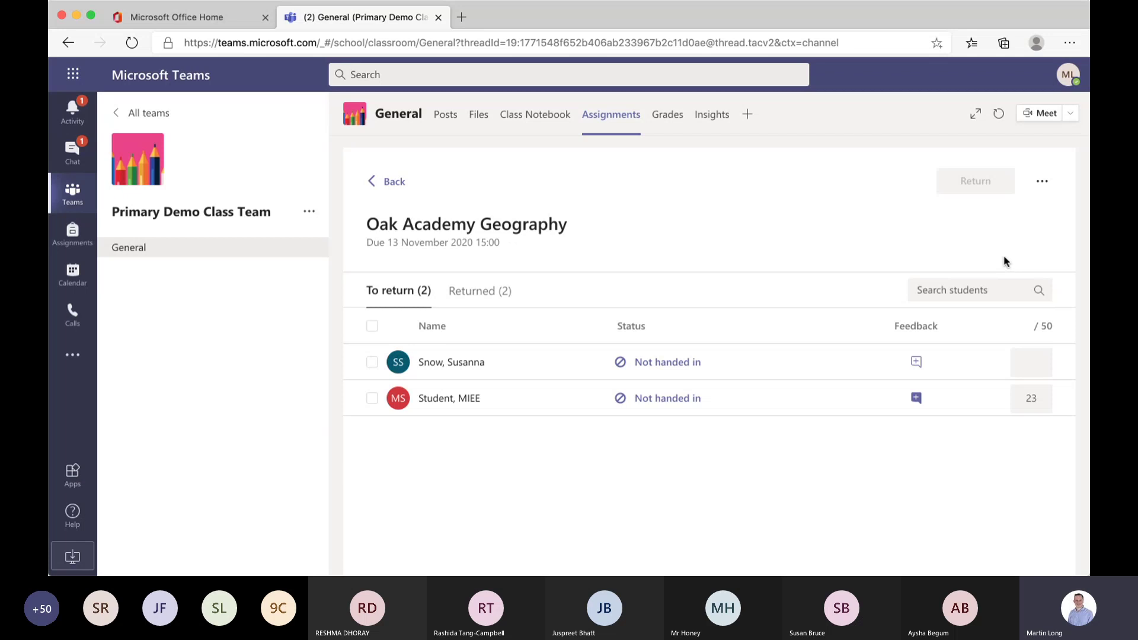
{"action": "left_click", "coordinate": [1043, 184]}
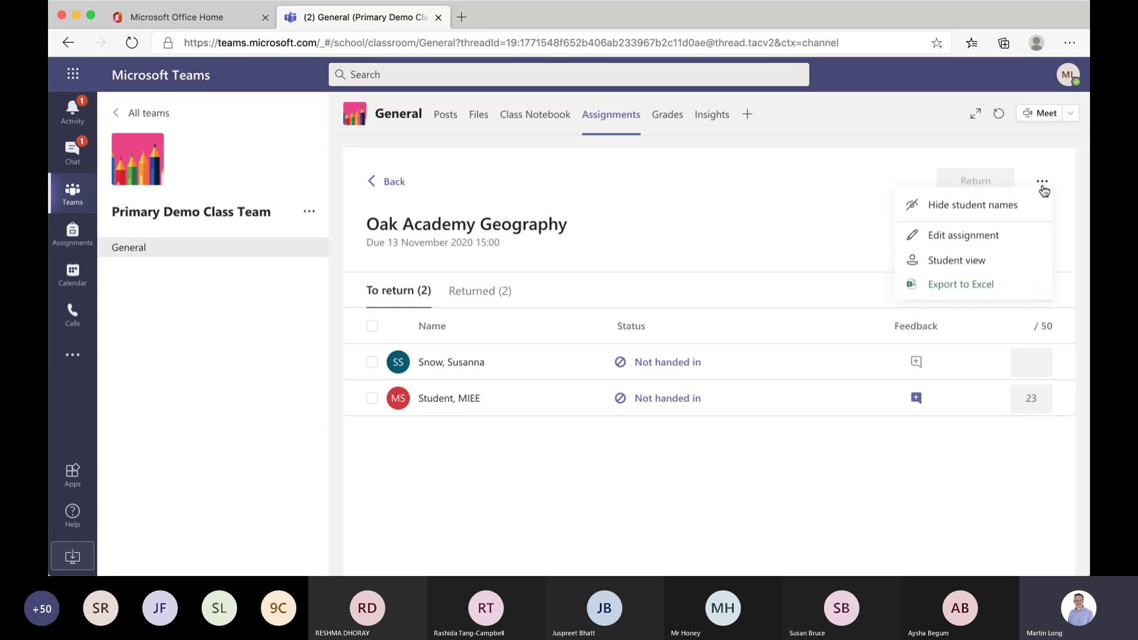
{"action": "left_click", "coordinate": [946, 268]}
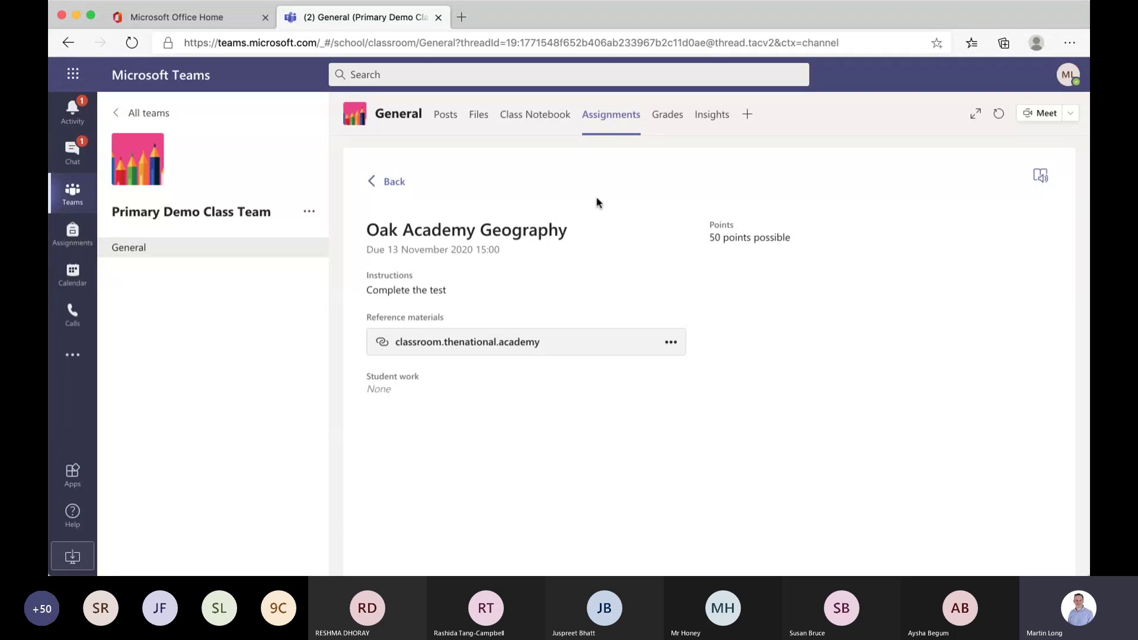
Open the assignment in Immersive Reader, start reading the text aloud and pause it.
{"action": "left_click", "coordinate": [1041, 178]}
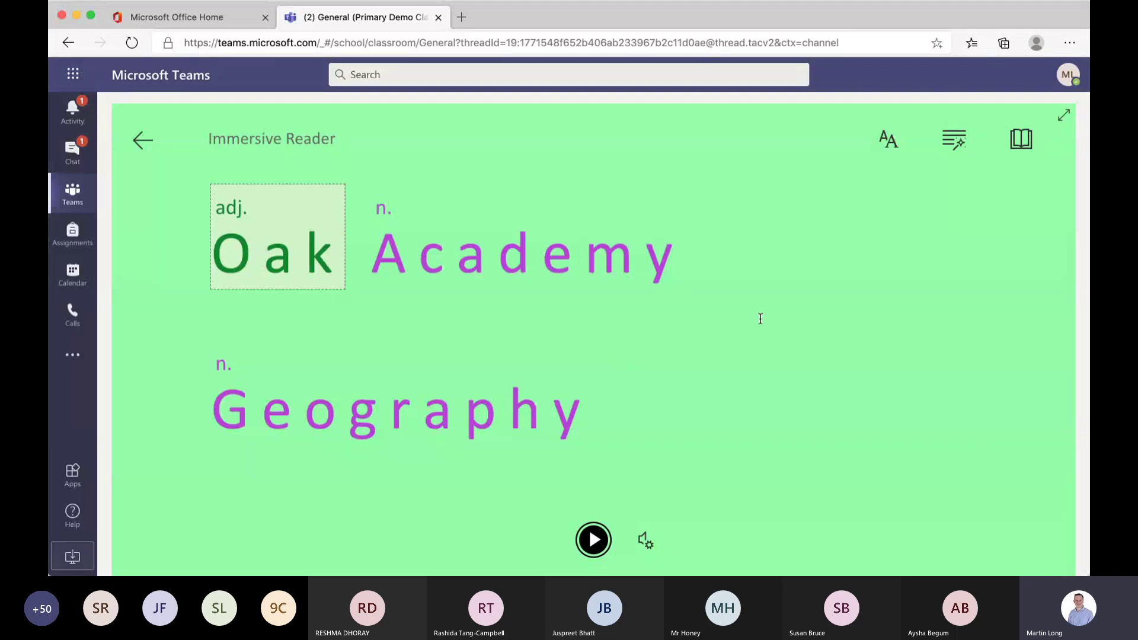
{"action": "left_click", "coordinate": [593, 540]}
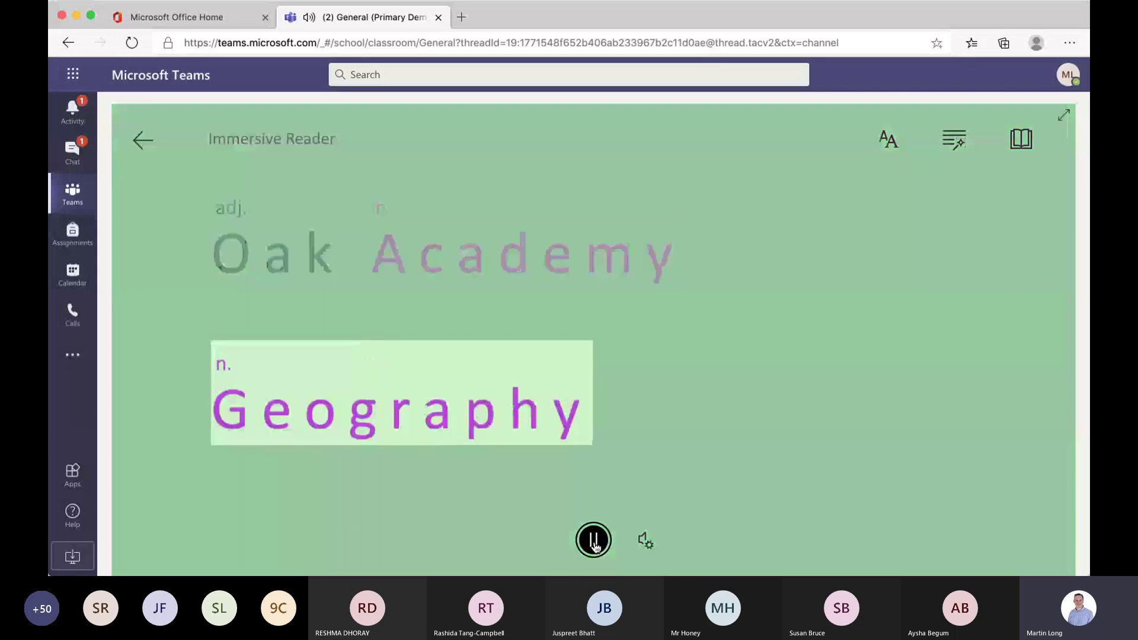
{"action": "left_click", "coordinate": [594, 546]}
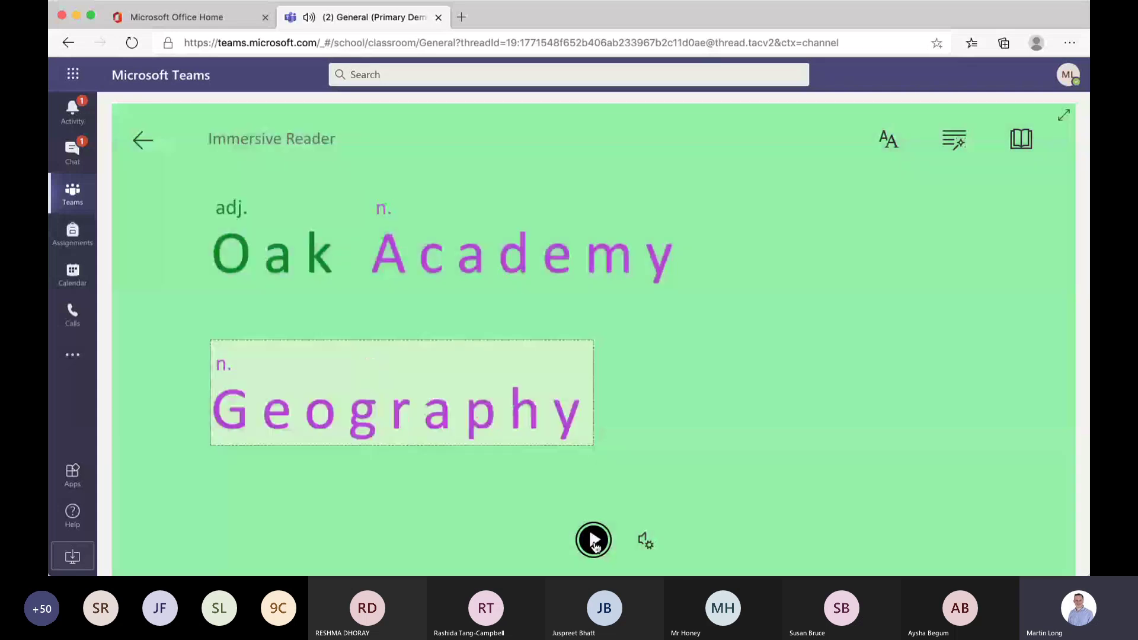
Set the reader's text size to 72, the font to Comic Sans and the theme to the muted yellow colour.
{"action": "left_click", "coordinate": [897, 144]}
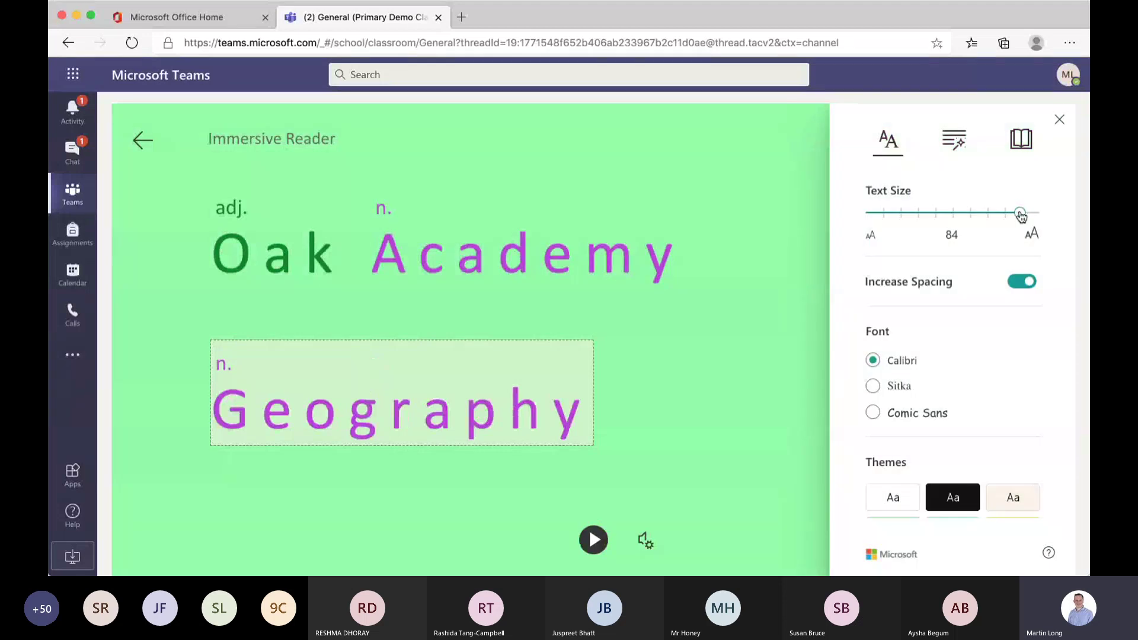
{"action": "left_click_drag", "start_coordinate": [1021, 215], "coordinate": [1004, 212]}
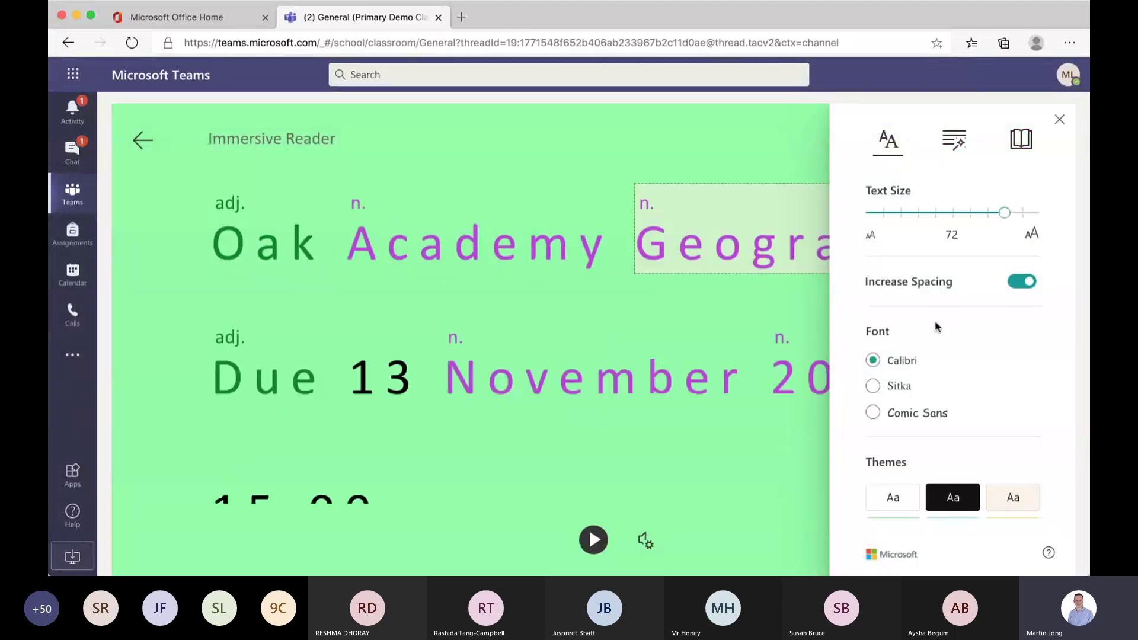
{"action": "left_click", "coordinate": [879, 407]}
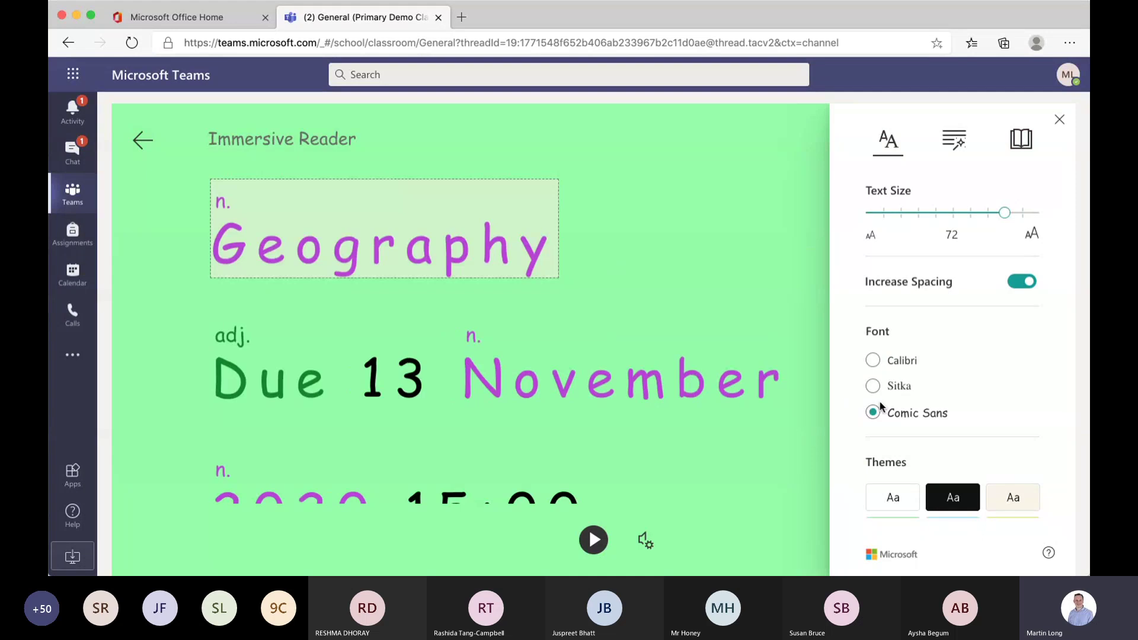
{"action": "scroll", "coordinate": [882, 406], "scroll_direction": "down", "scroll_amount": 3}
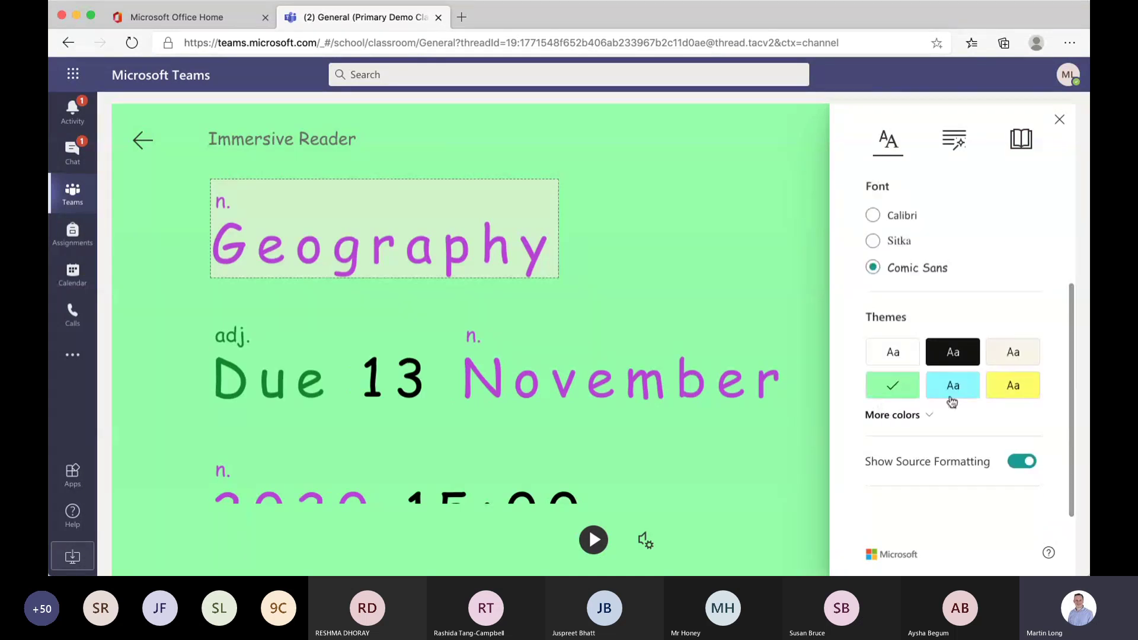
{"action": "left_click", "coordinate": [1011, 392]}
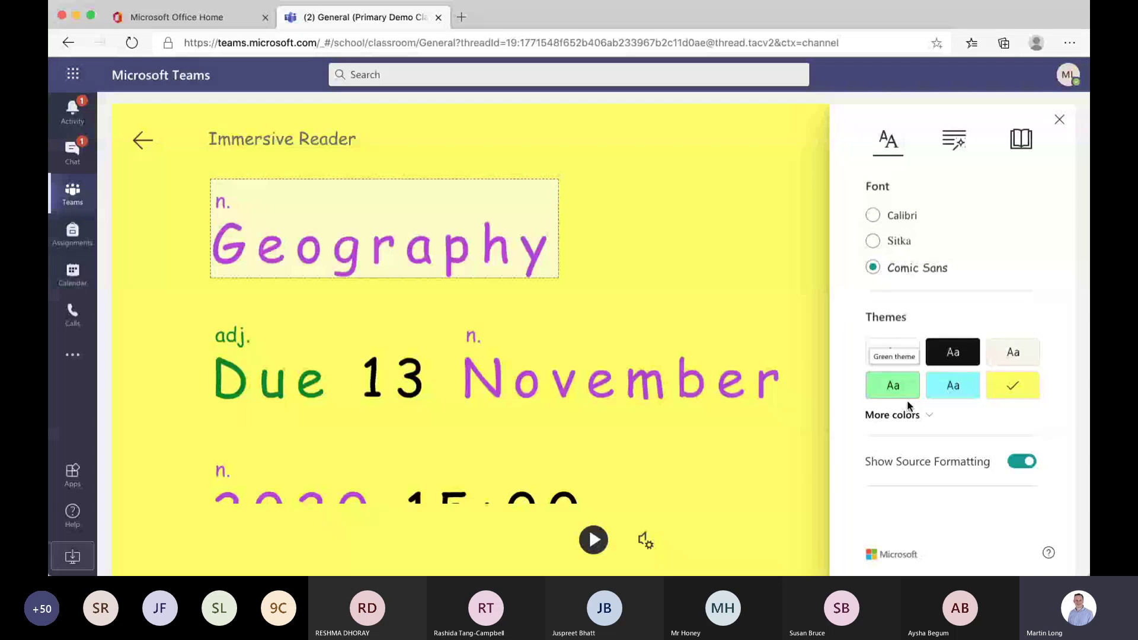
{"action": "left_click", "coordinate": [916, 417]}
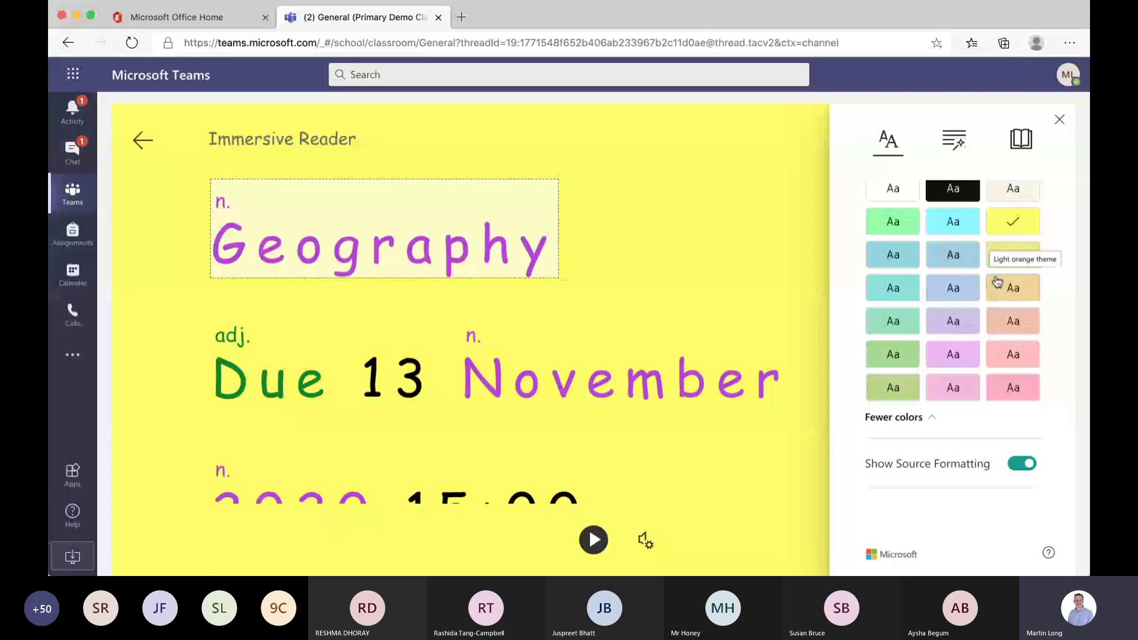
{"action": "left_click", "coordinate": [1011, 256]}
Turn the reader's parts-of-speech labels off and back on.
{"action": "left_click", "coordinate": [954, 140]}
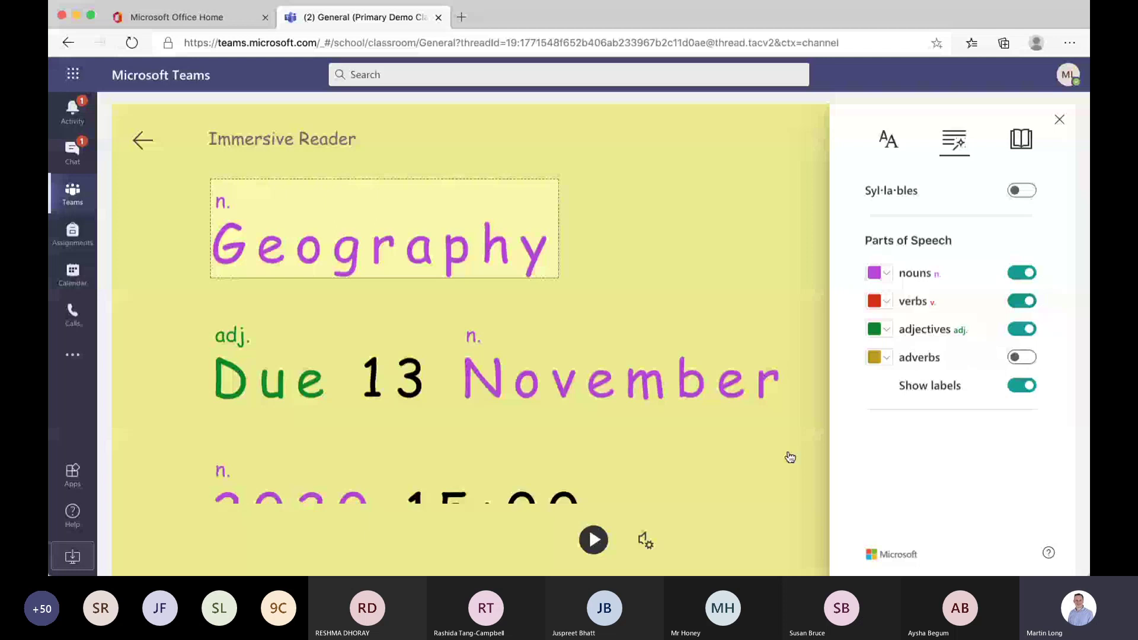
{"action": "left_click", "coordinate": [1024, 391]}
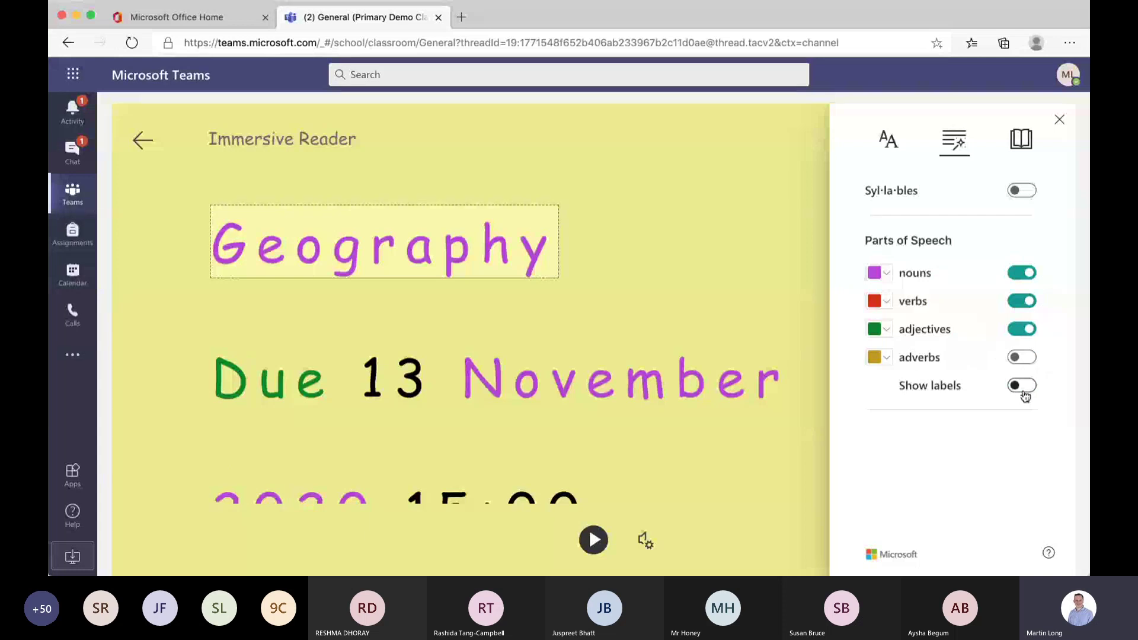
{"action": "left_click", "coordinate": [1024, 391]}
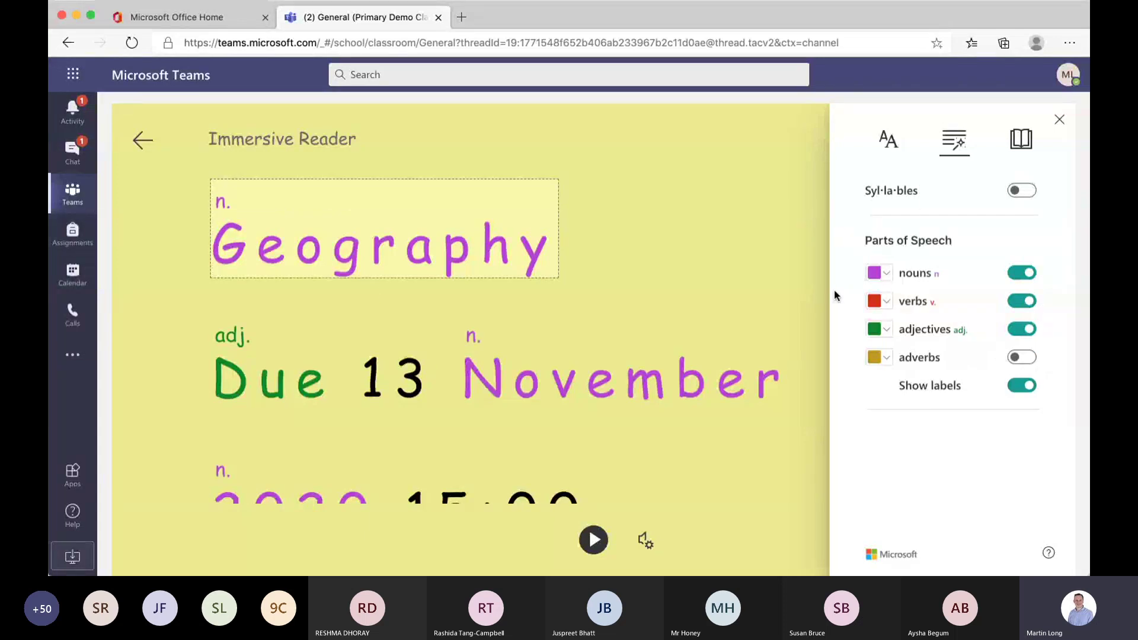
Turn on Line Focus with a single line of text and turn it off again.
{"action": "left_click", "coordinate": [1020, 139]}
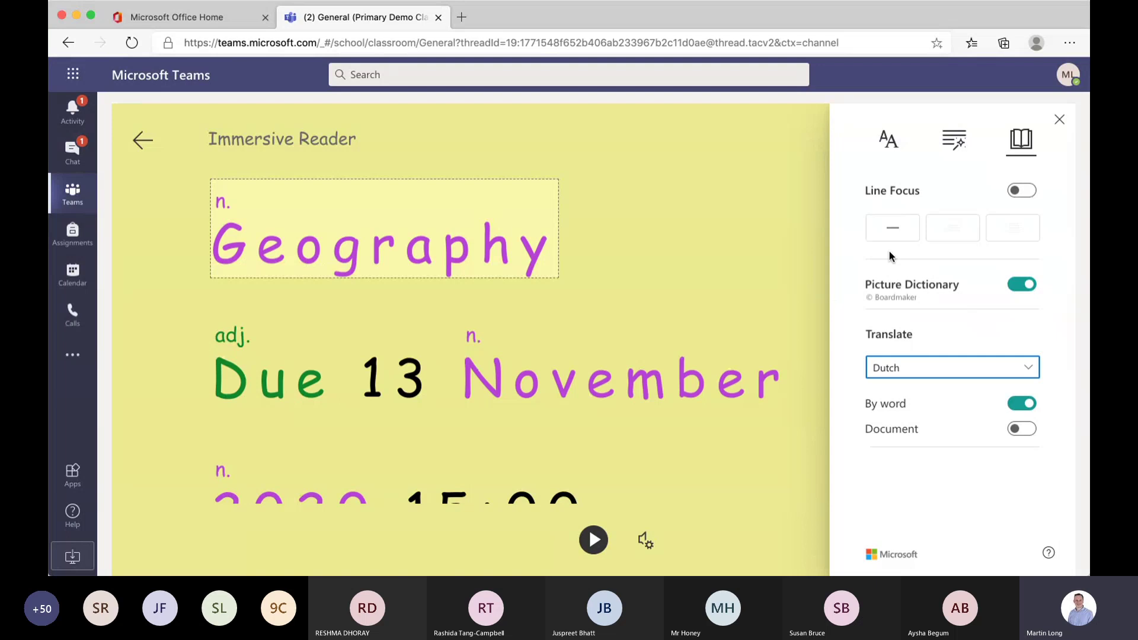
{"action": "left_click", "coordinate": [891, 229]}
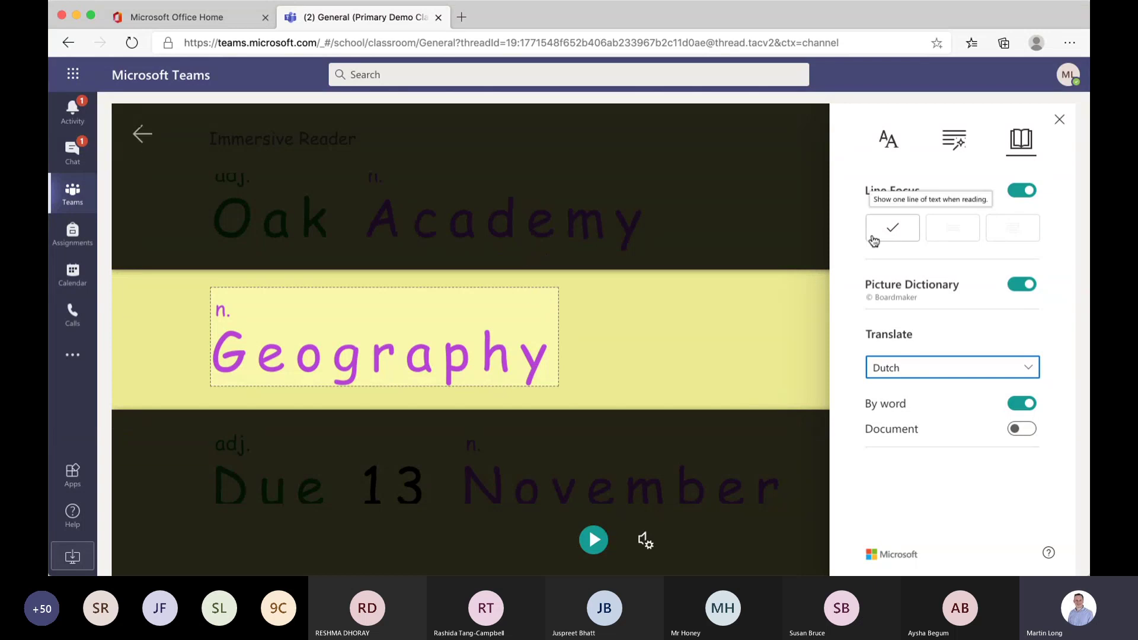
{"action": "left_click", "coordinate": [1022, 190]}
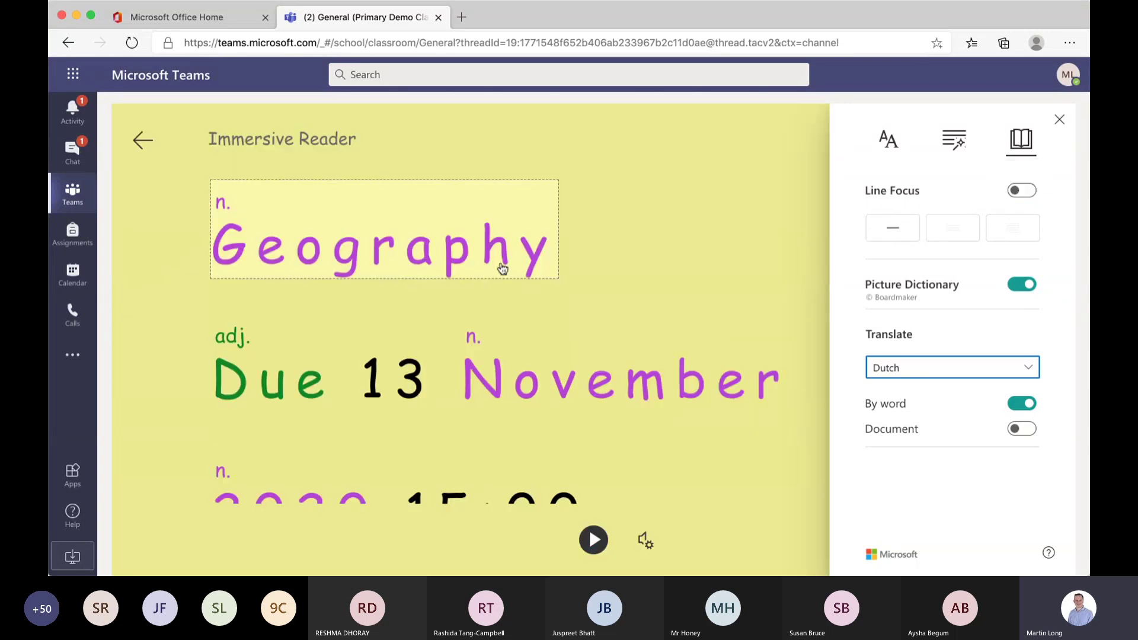
Show the picture dictionary entry for the word Geography and play its Dutch translation.
{"action": "left_click", "coordinate": [462, 262]}
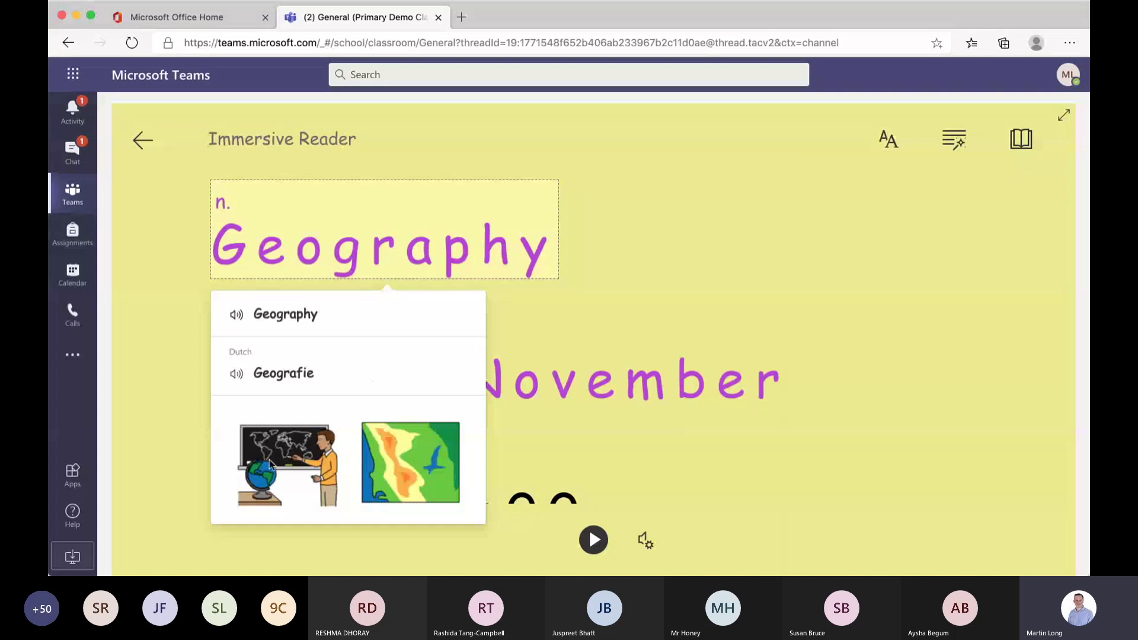
{"action": "left_click", "coordinate": [298, 375]}
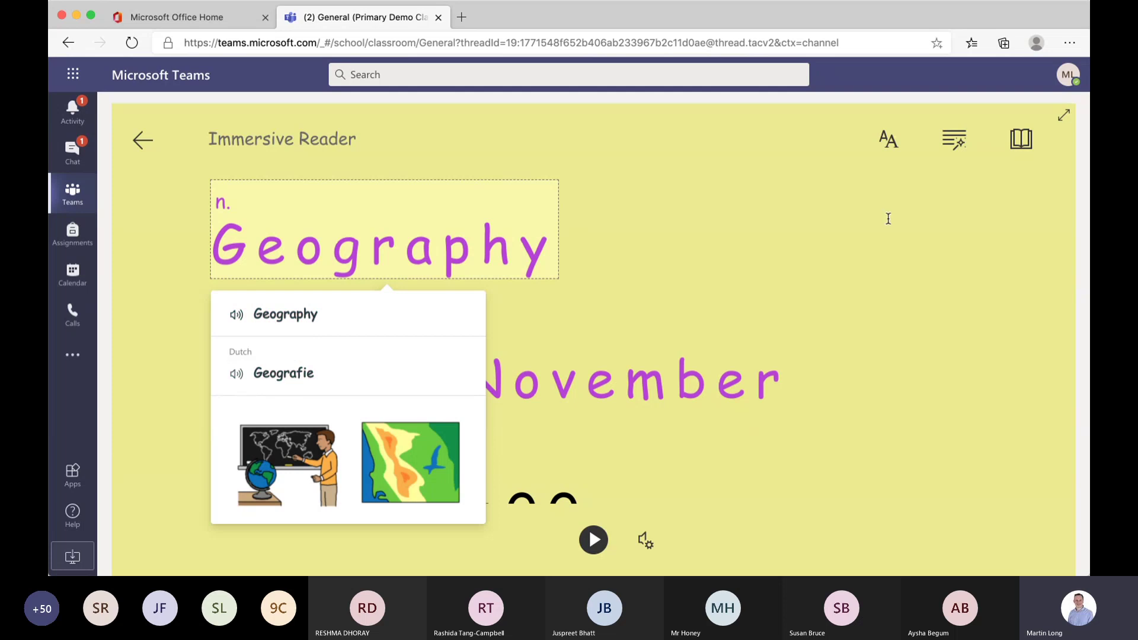
Check the reader's translation settings and exit Immersive Reader and student view to the Oak Academy Geography grading list.
{"action": "left_click", "coordinate": [1024, 142]}
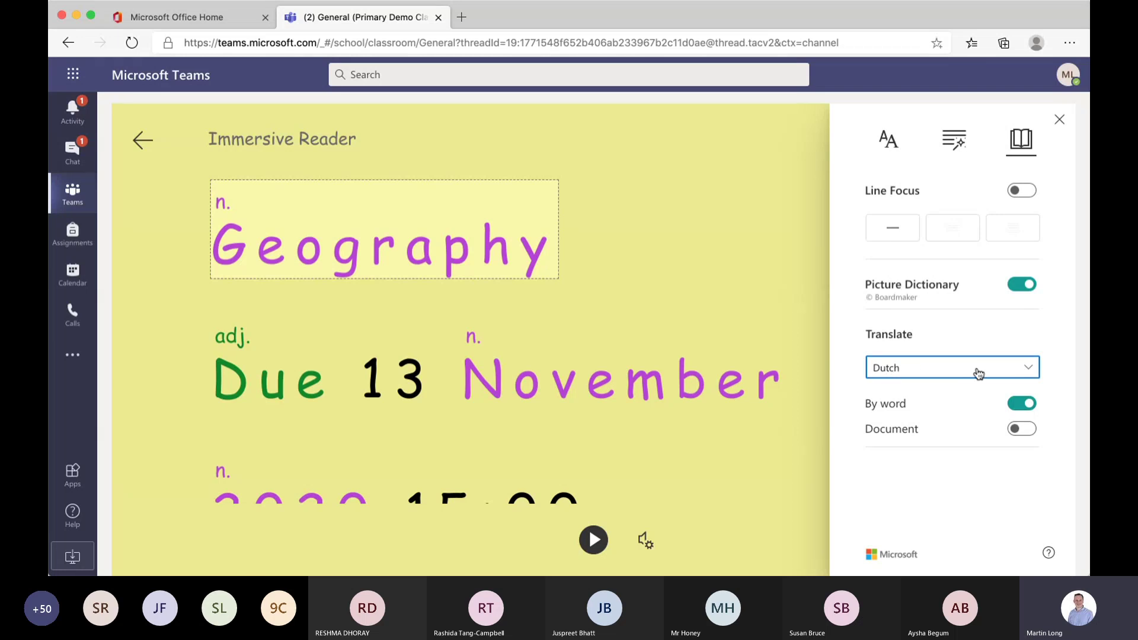
{"action": "left_click", "coordinate": [1059, 121]}
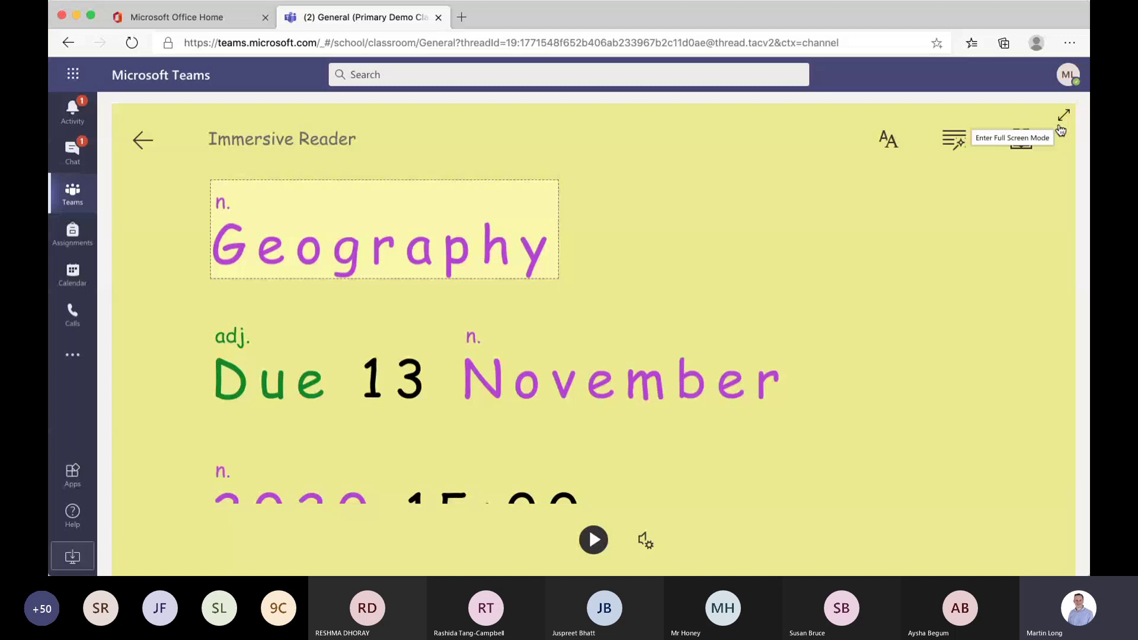
{"action": "left_click", "coordinate": [142, 141]}
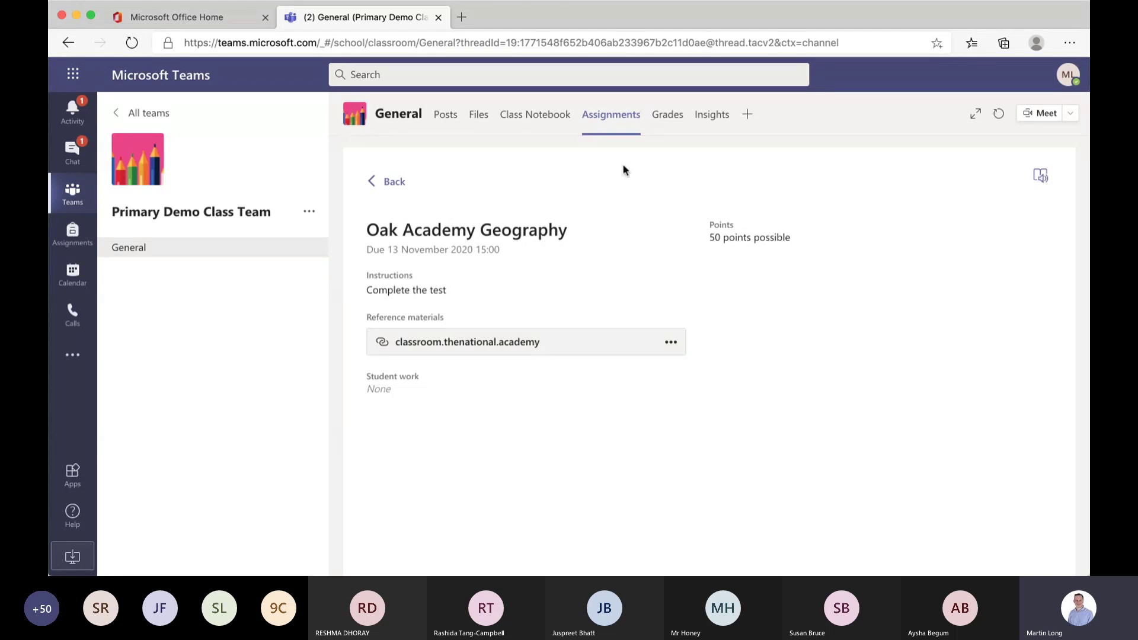
{"action": "left_click", "coordinate": [393, 182]}
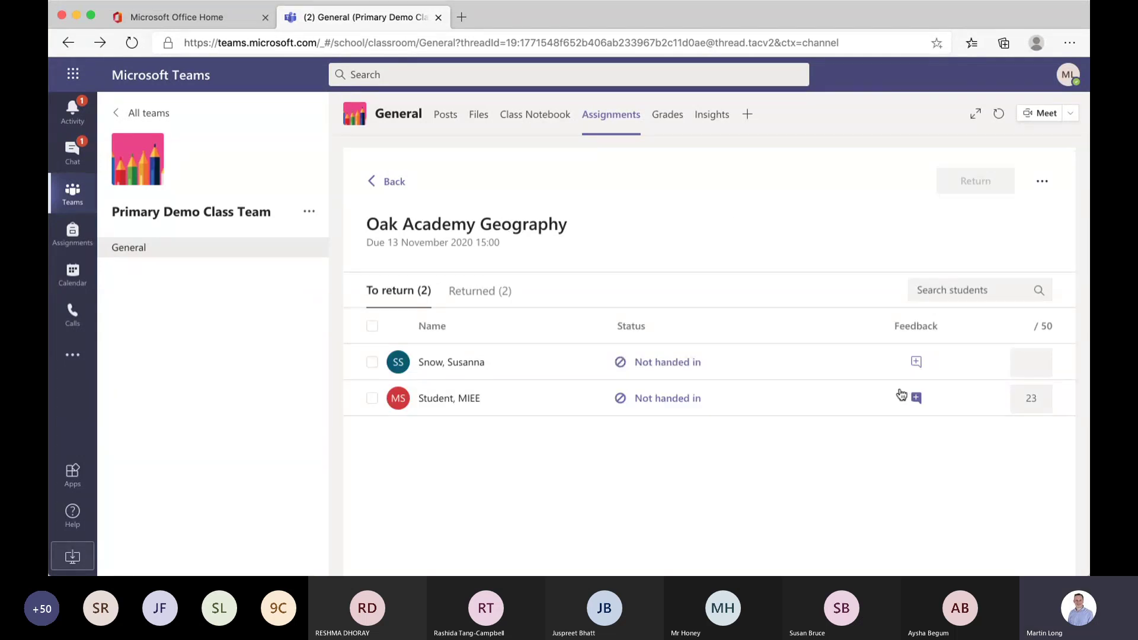
Show the first unreturned student's feedback and points fields, and view the assignment's returned work.
{"action": "left_click", "coordinate": [916, 363]}
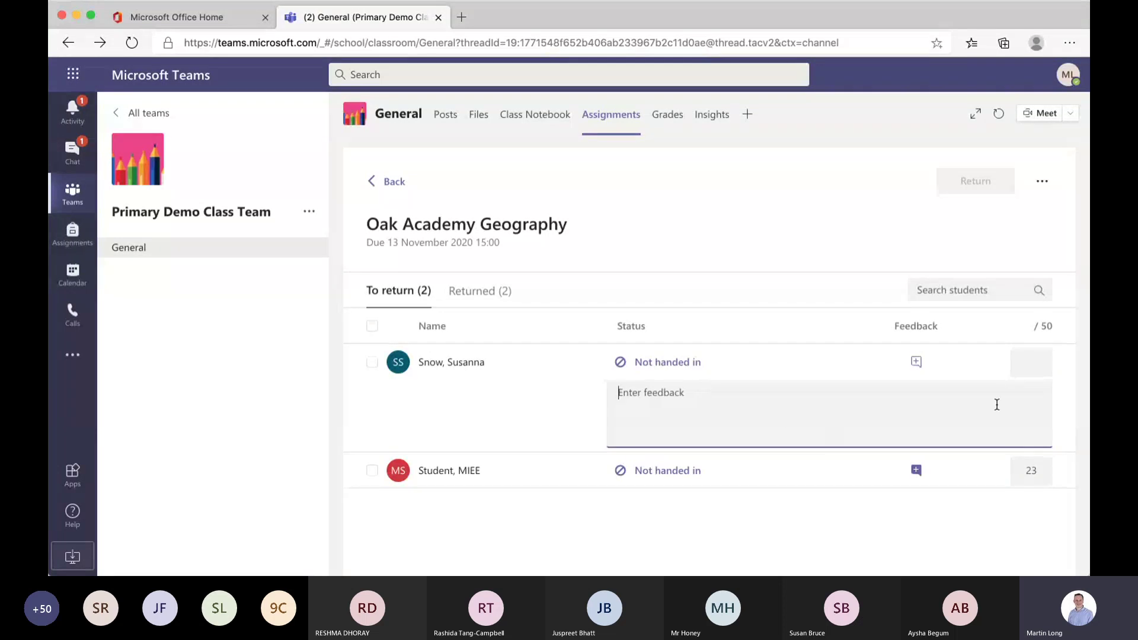
{"action": "left_click", "coordinate": [1036, 364]}
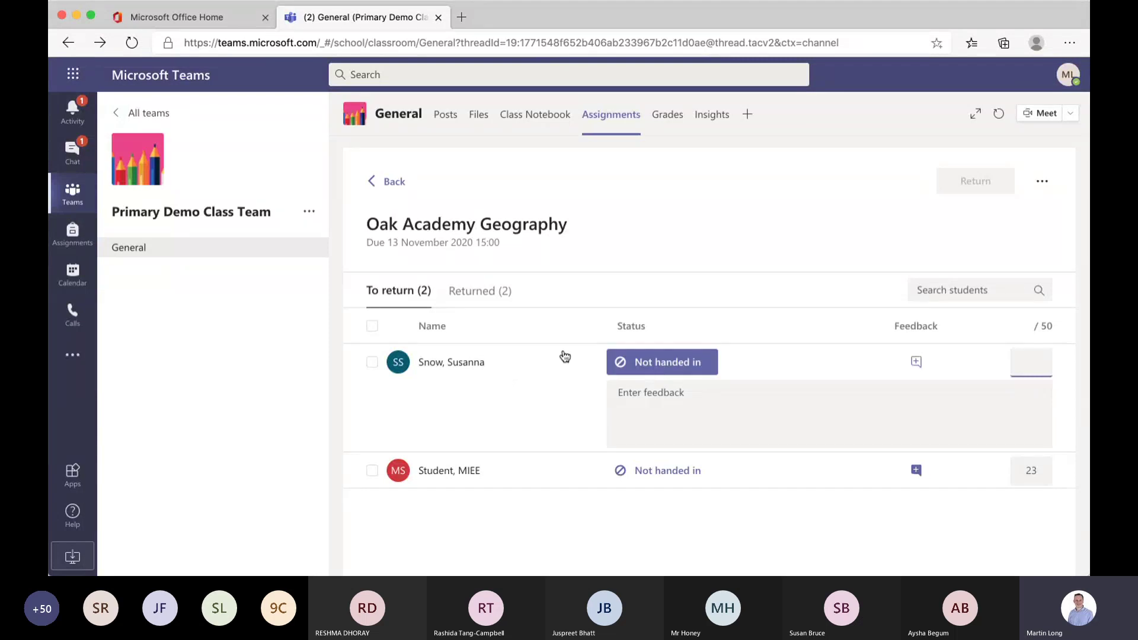
{"action": "left_click", "coordinate": [478, 296]}
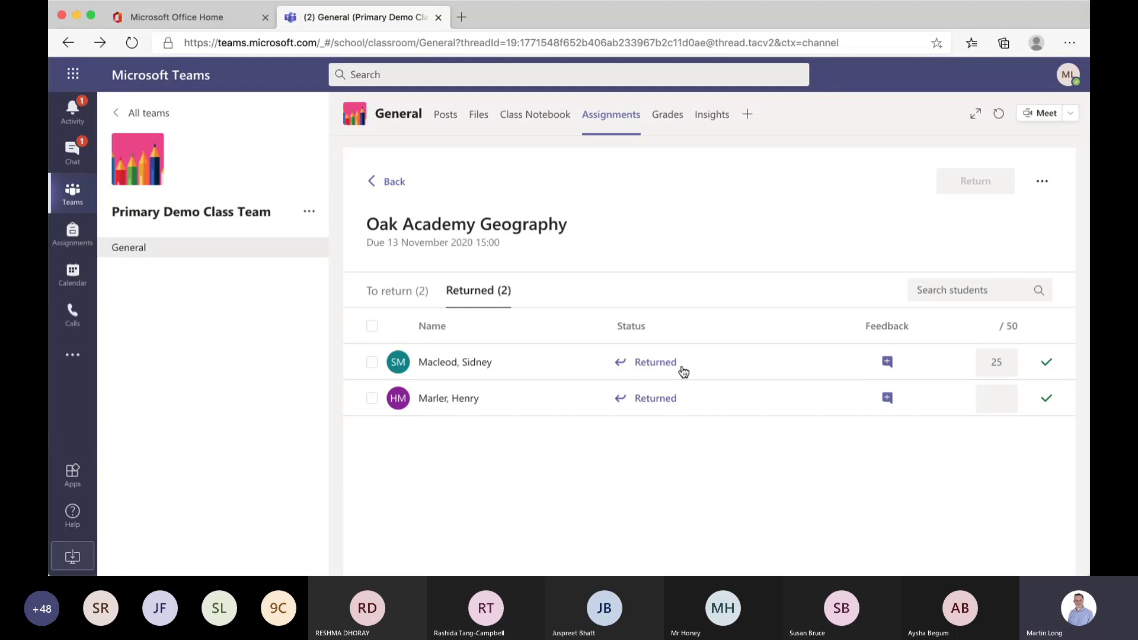
View the class gradebook alongside the list of assigned work, ending in the gradebook.
{"action": "left_click", "coordinate": [669, 115]}
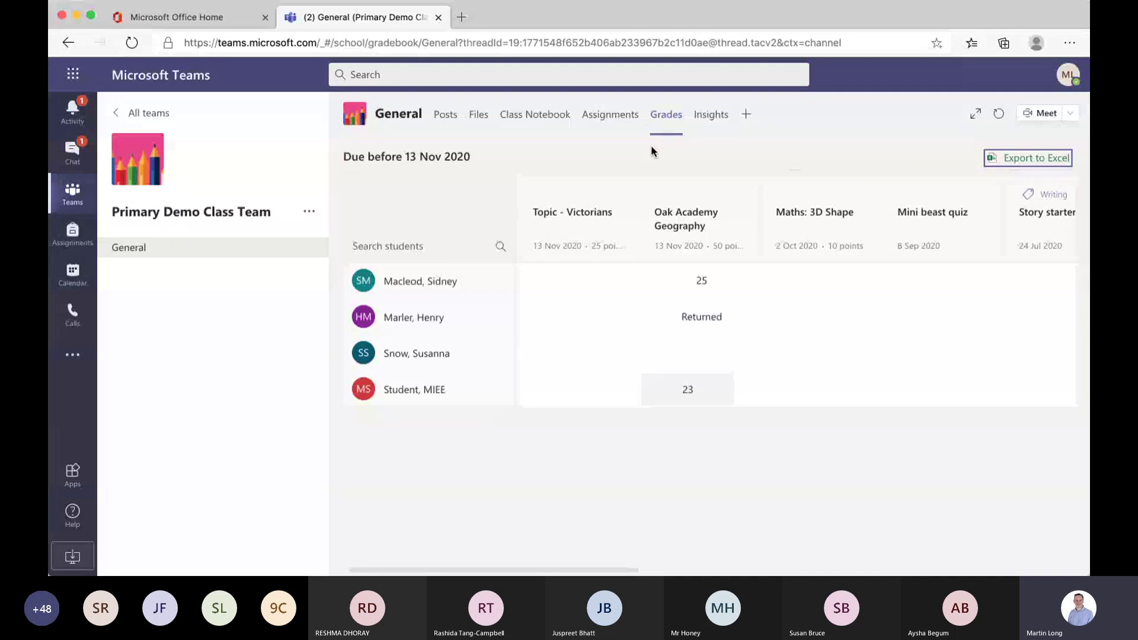
{"action": "left_click", "coordinate": [608, 121]}
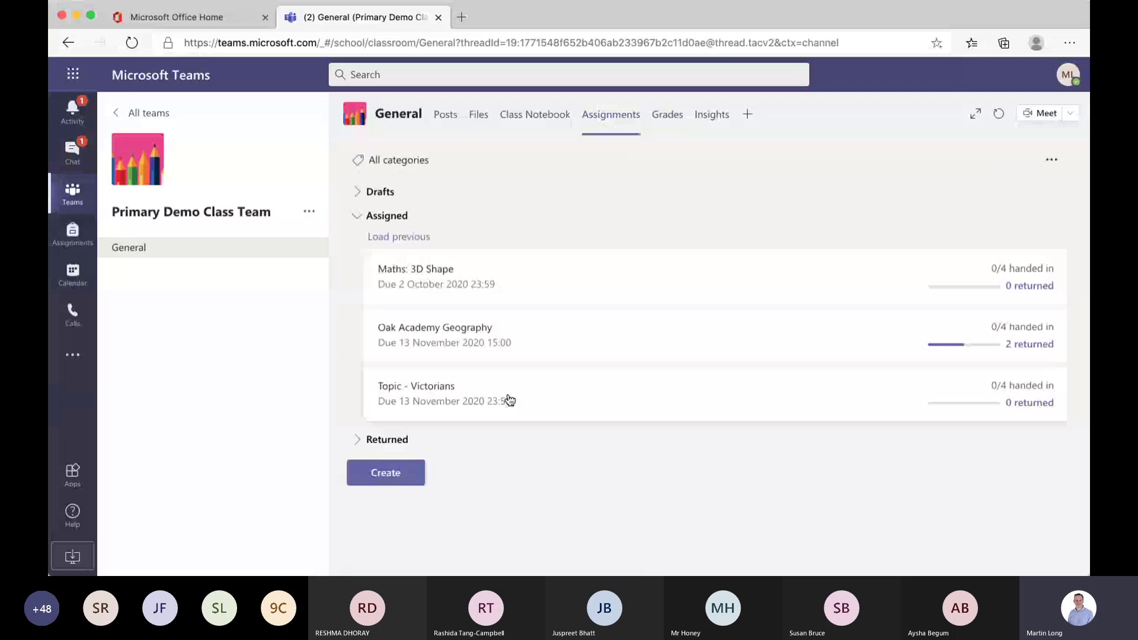
{"action": "left_click", "coordinate": [668, 116]}
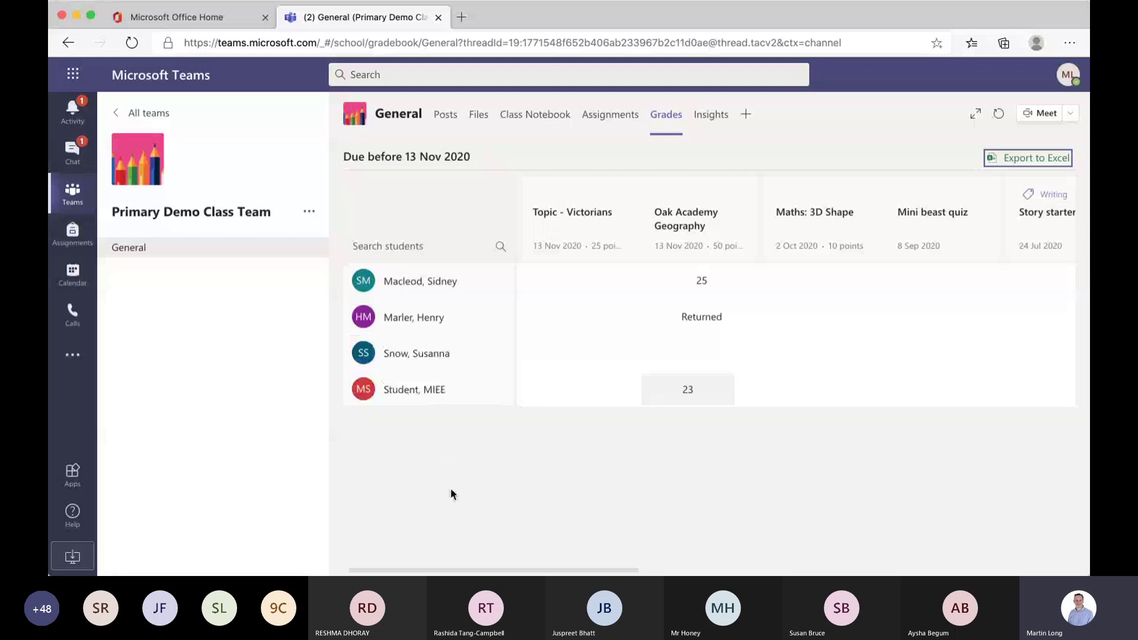
Inspect the first three students' Oak Academy Geography grade cells and open the first student's work.
{"action": "left_click", "coordinate": [702, 276]}
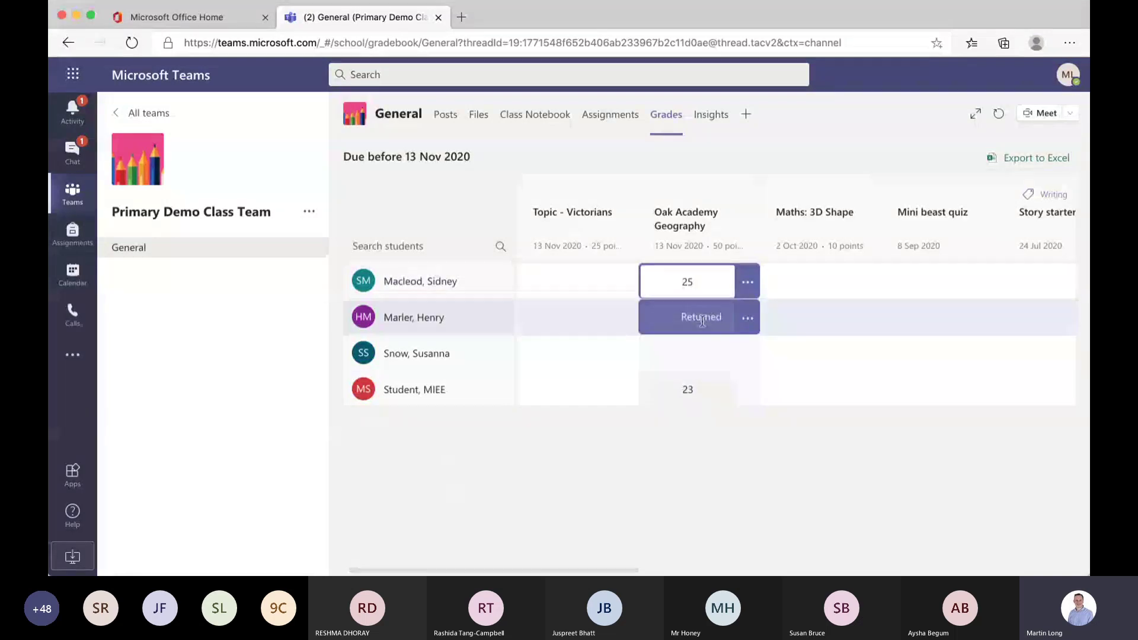
{"action": "left_click", "coordinate": [691, 326]}
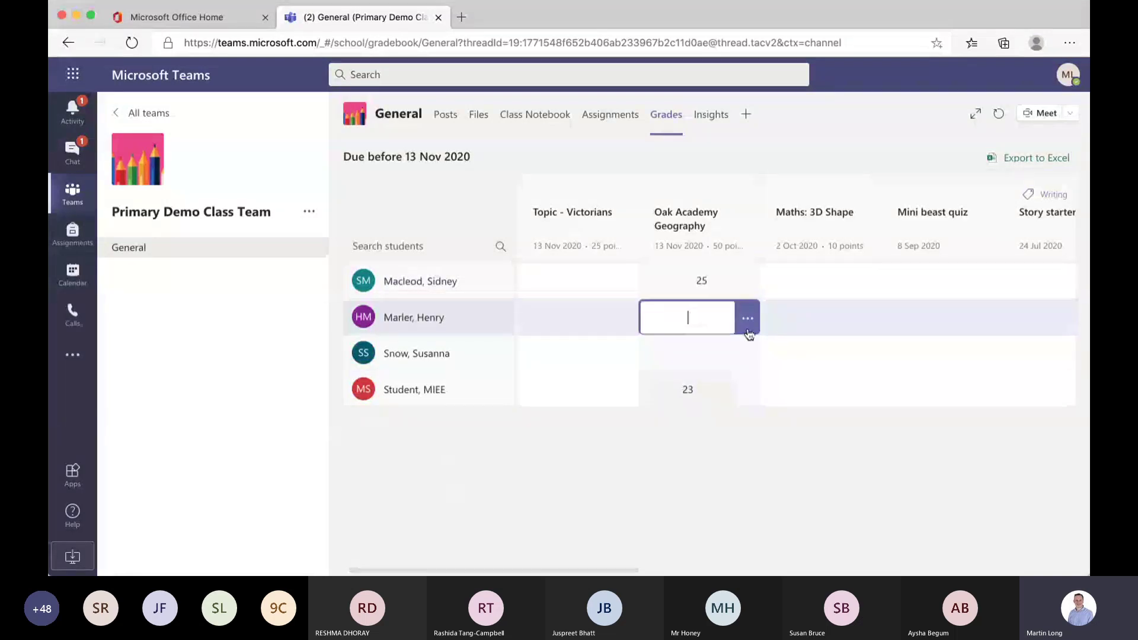
{"action": "left_click", "coordinate": [699, 363]}
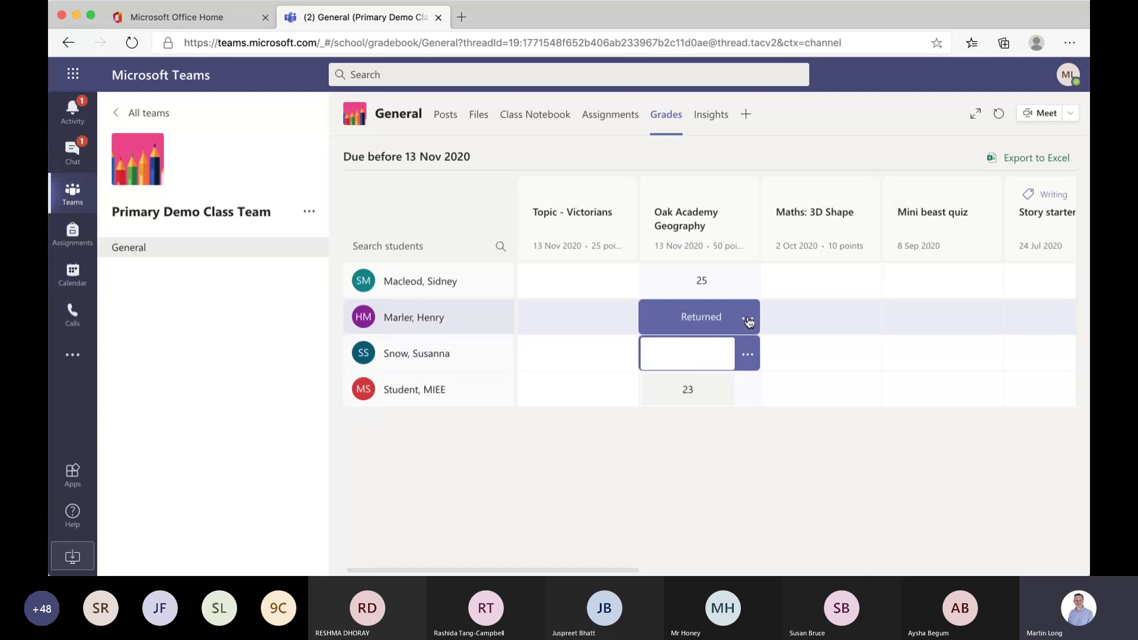
{"action": "left_click", "coordinate": [747, 283]}
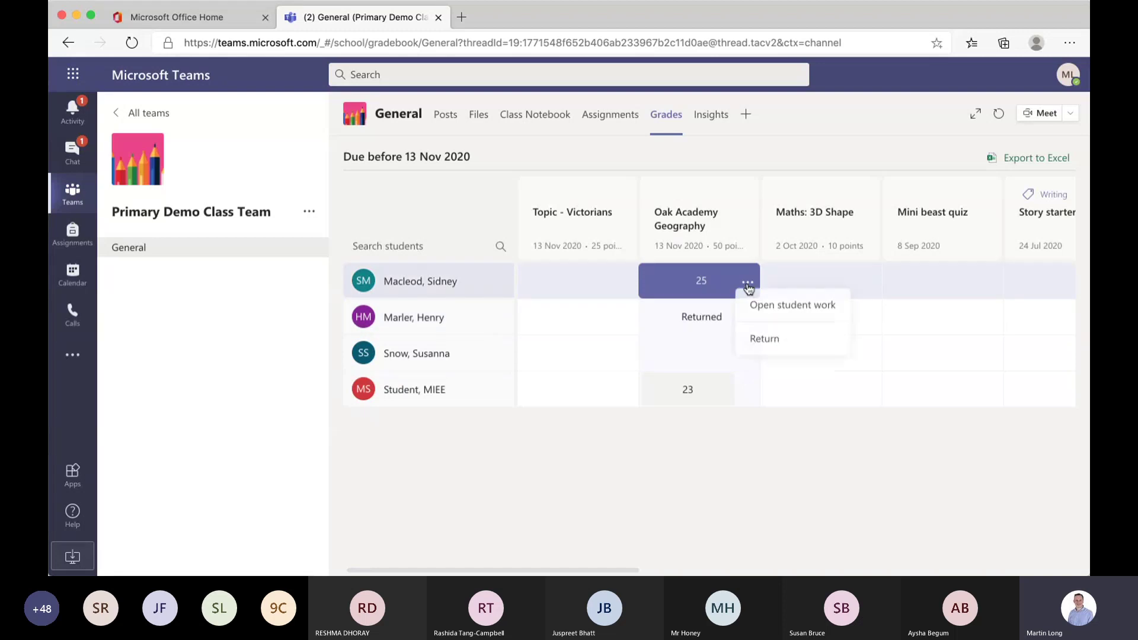
{"action": "left_click", "coordinate": [772, 307]}
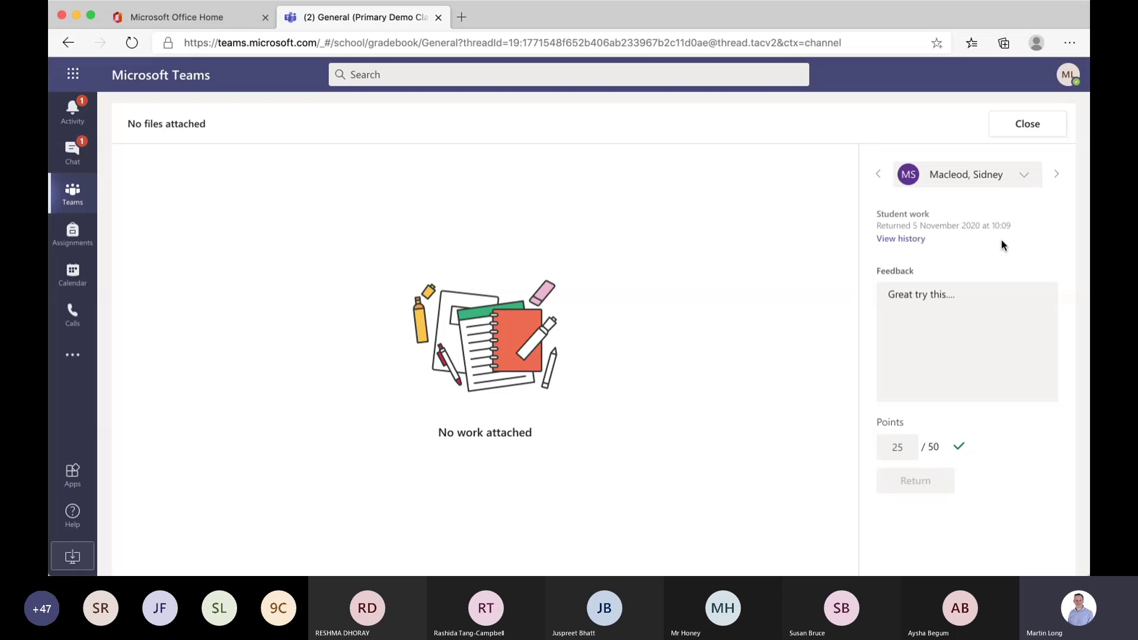
Review the first student's feedback and switch to the work of the last student in the class list.
{"action": "left_click", "coordinate": [1024, 175]}
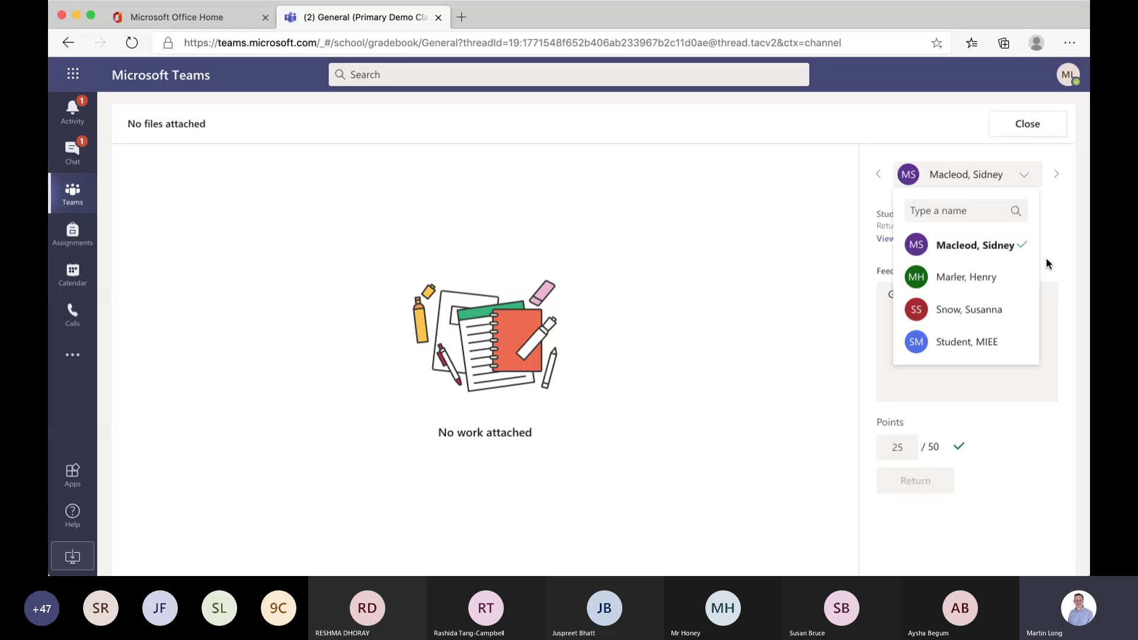
{"action": "key", "text": "Escape"}
{"action": "left_click", "coordinate": [971, 316]}
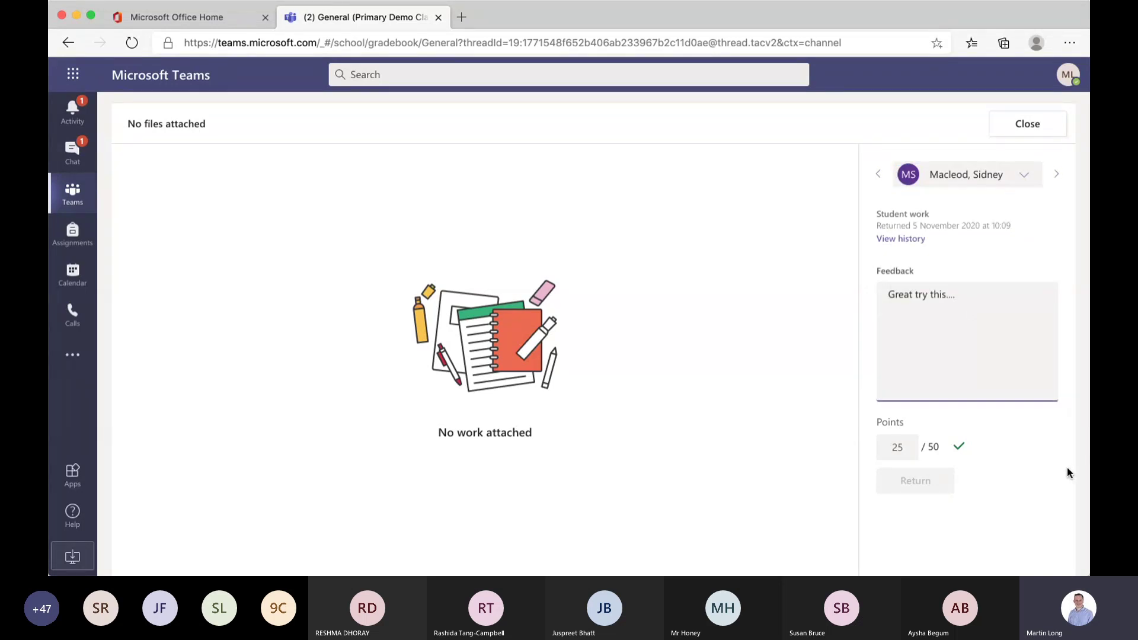
{"action": "left_click", "coordinate": [566, 191]}
{"action": "left_click", "coordinate": [1023, 176]}
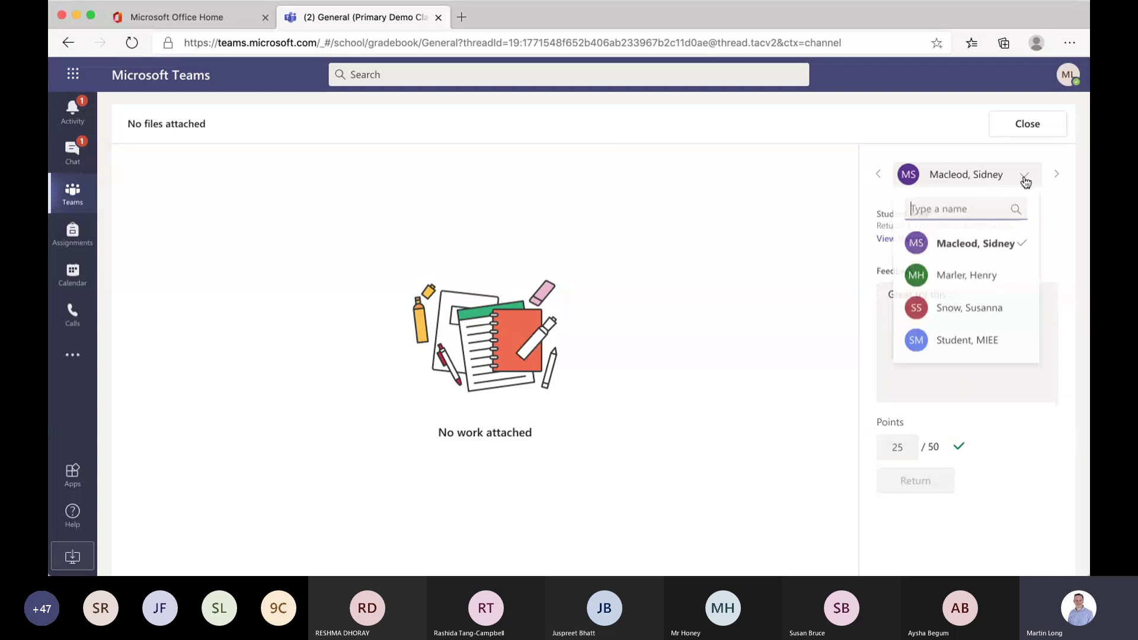
{"action": "left_click", "coordinate": [967, 355]}
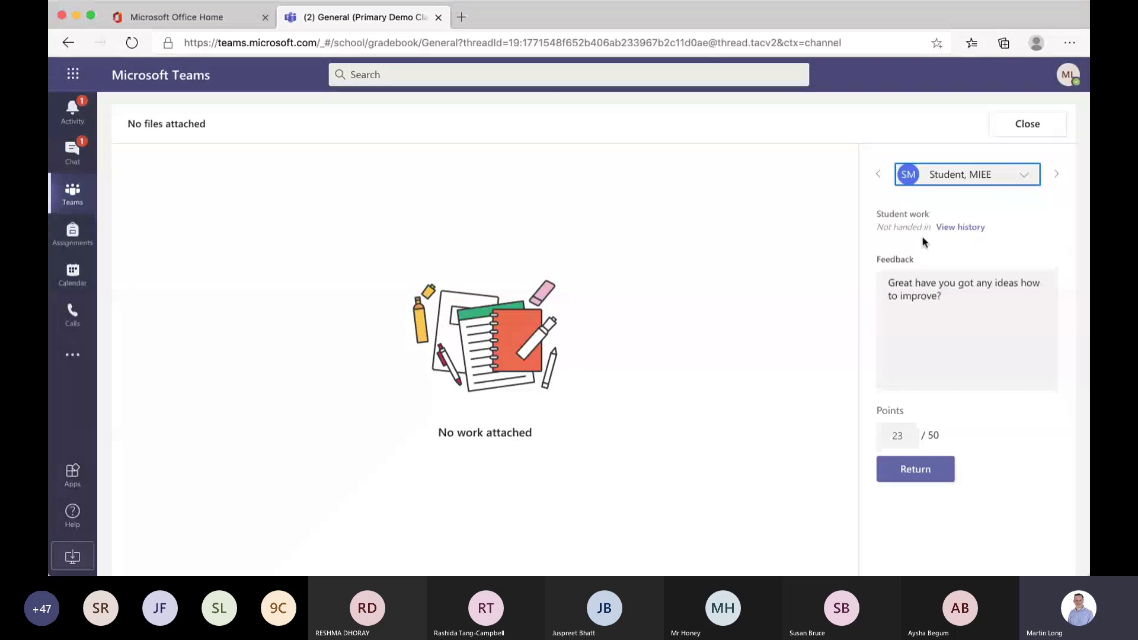
View this student's assignment history and close the student work to return to the gradebook.
{"action": "left_click", "coordinate": [961, 228]}
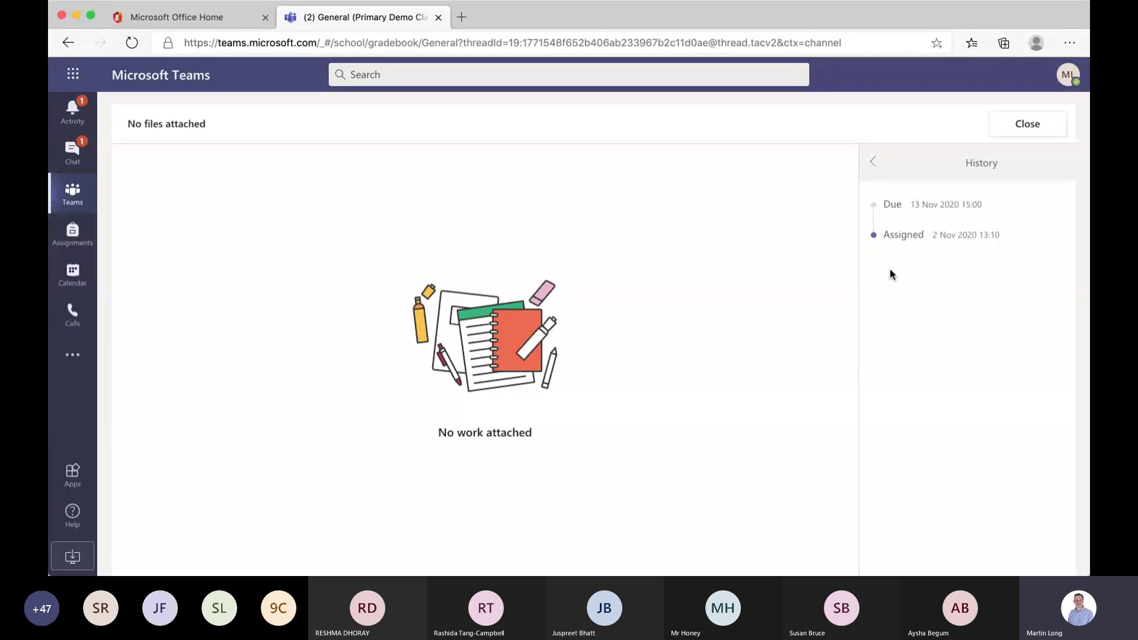
{"action": "left_click", "coordinate": [873, 166]}
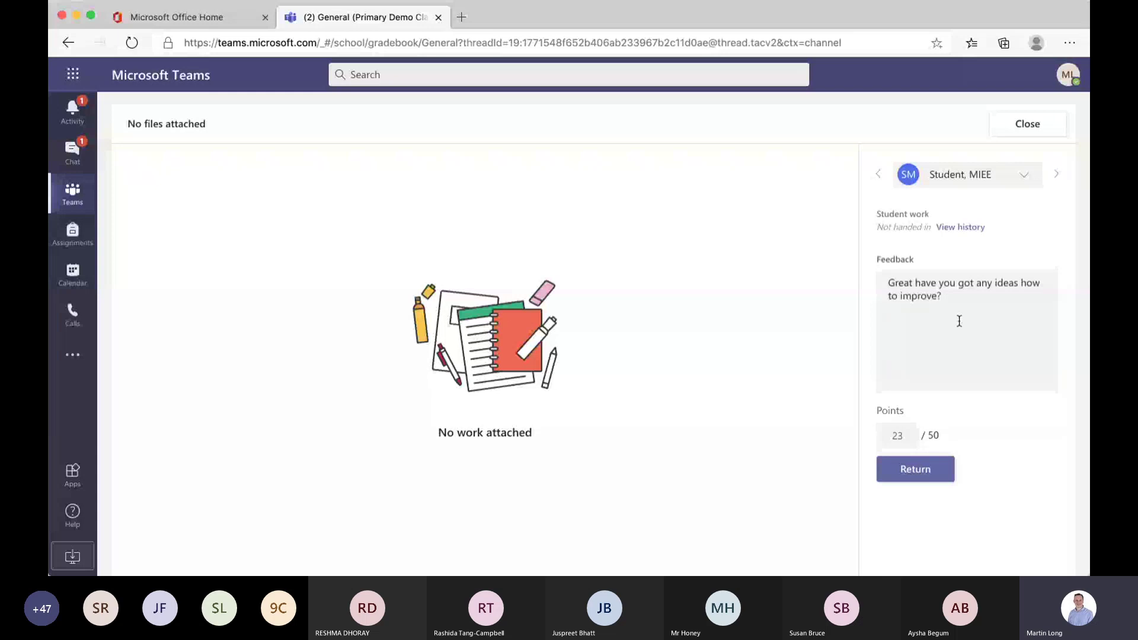
{"action": "left_click", "coordinate": [1036, 124]}
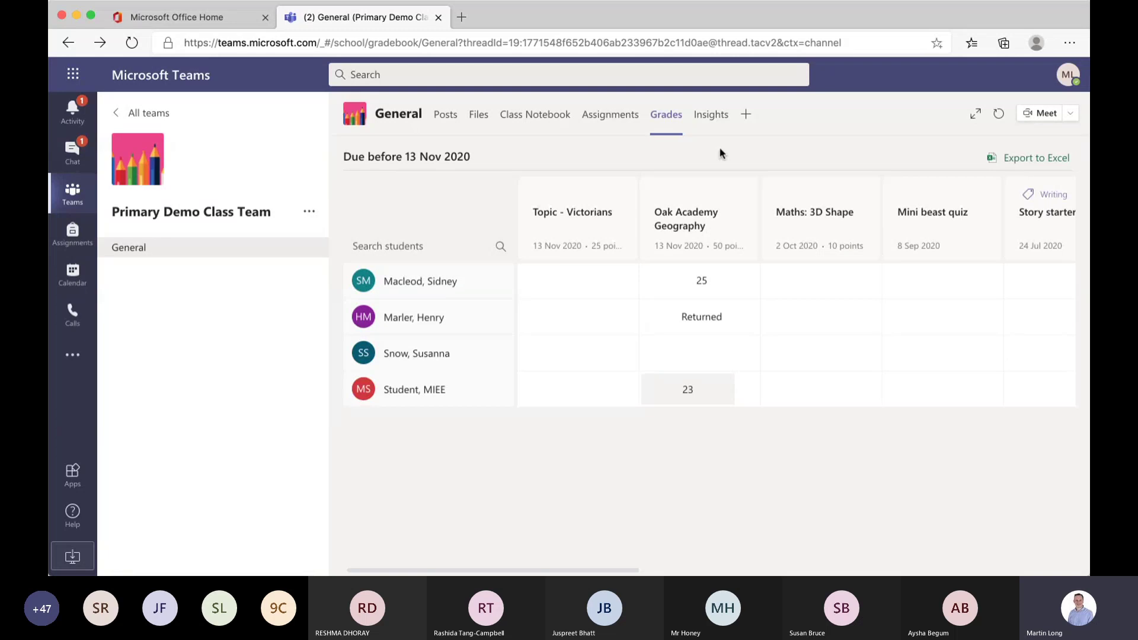
Return to the assignments list and view its category filter options without changing the filter.
{"action": "left_click", "coordinate": [611, 116]}
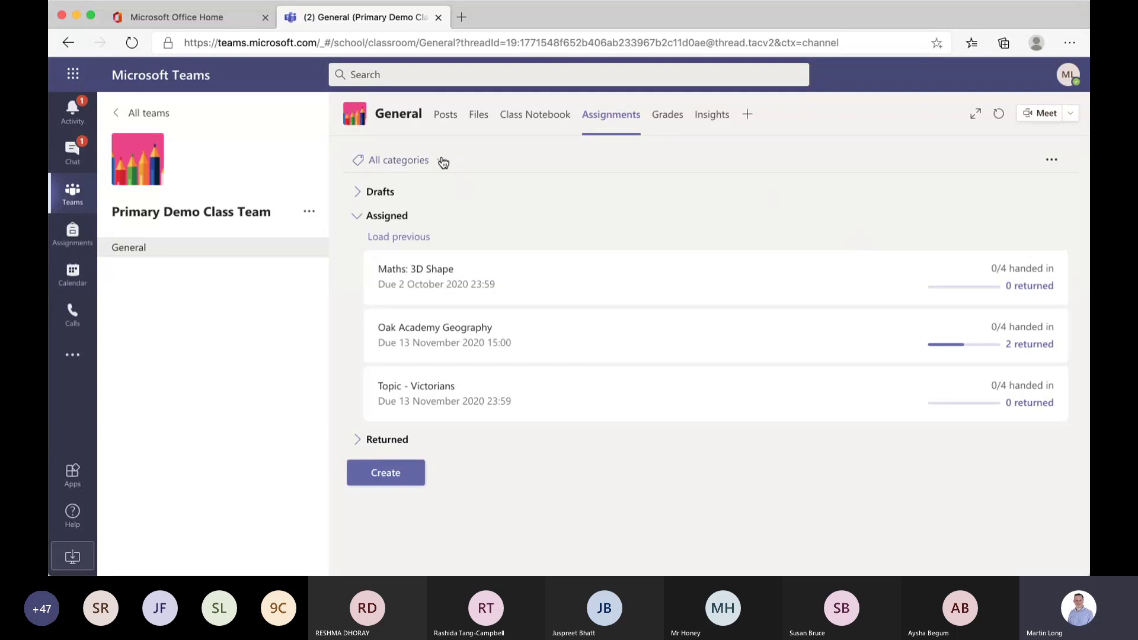
{"action": "left_click", "coordinate": [443, 162]}
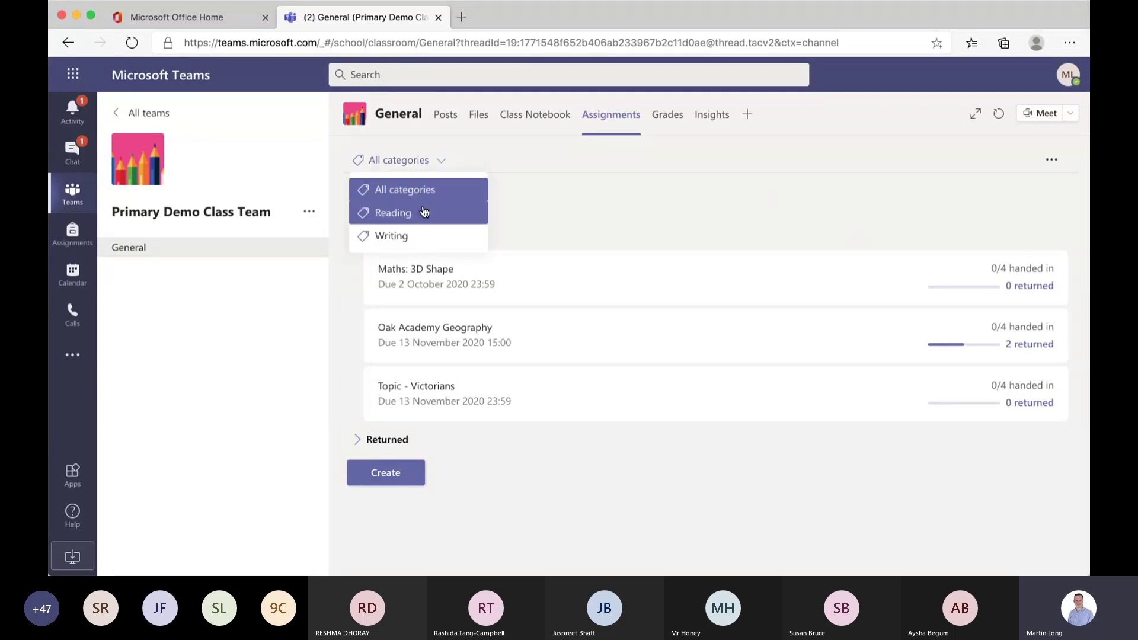
{"action": "left_click", "coordinate": [440, 162]}
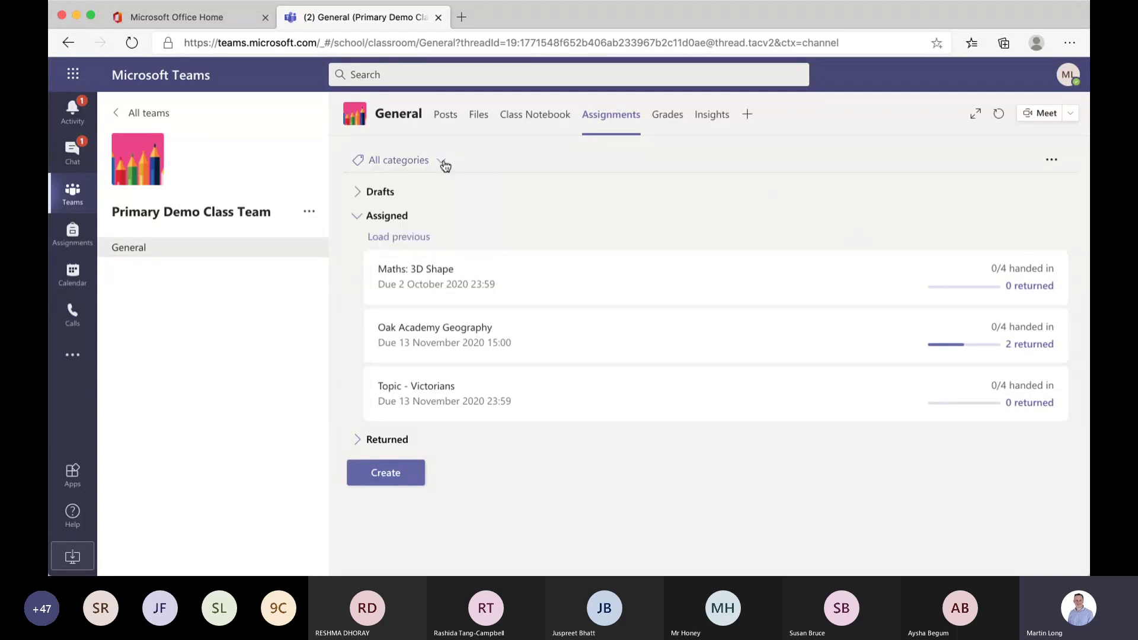
Review the team's Assignments Settings and go back to the assignments list.
{"action": "left_click", "coordinate": [1053, 160]}
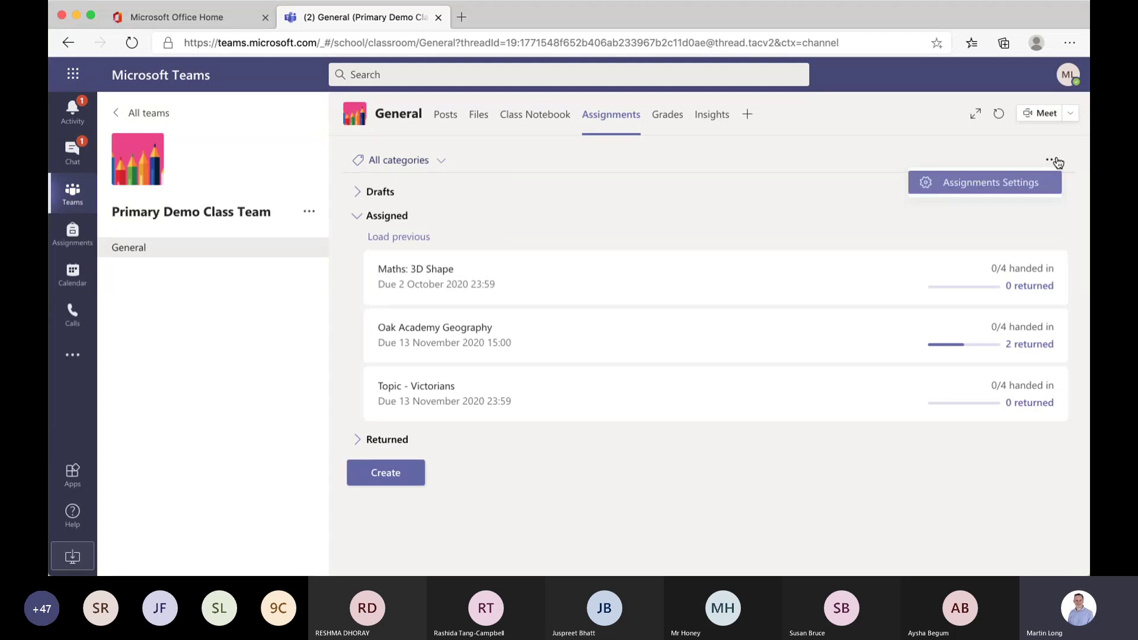
{"action": "left_click", "coordinate": [1001, 185]}
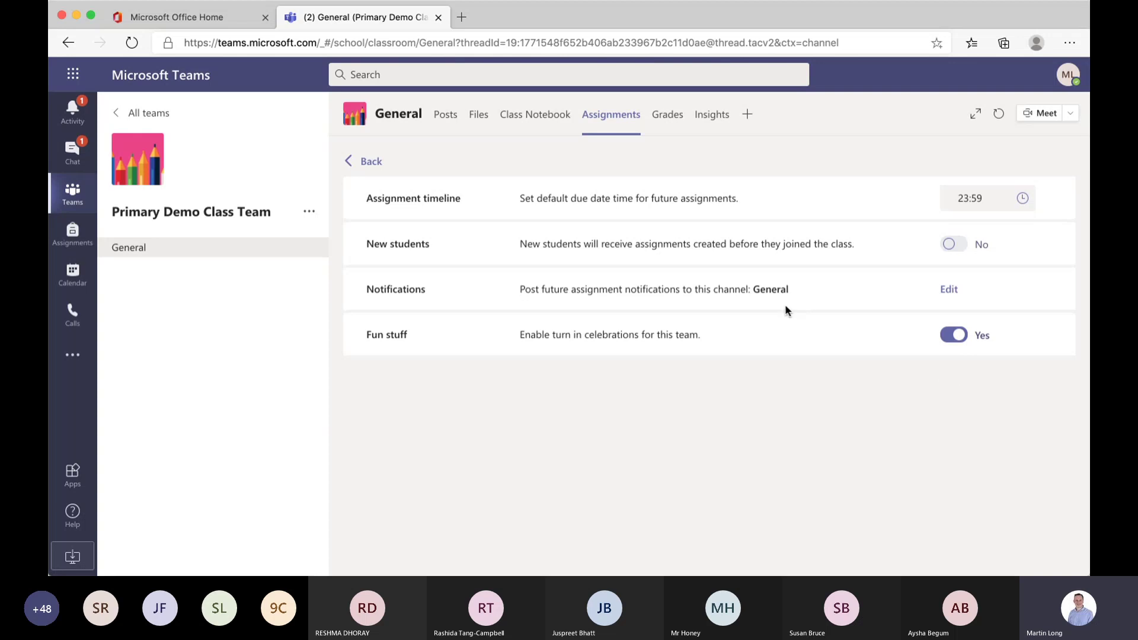
{"action": "left_click", "coordinate": [357, 161]}
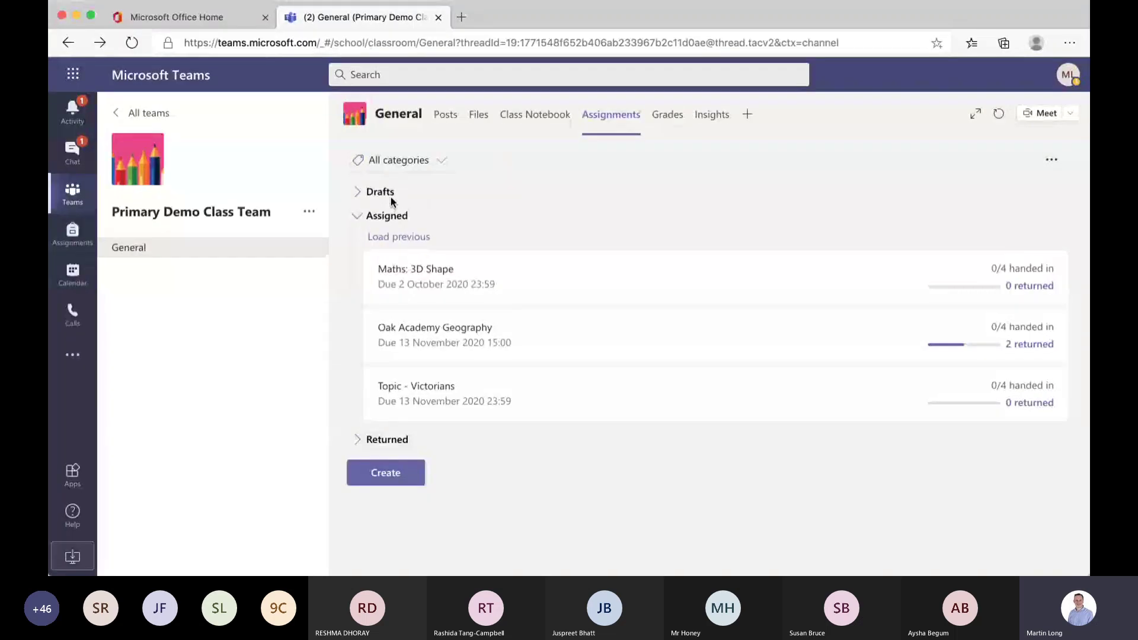
Open the English - Information Text draft and show the link entry for its instructions without adding a link.
{"action": "left_click", "coordinate": [389, 193]}
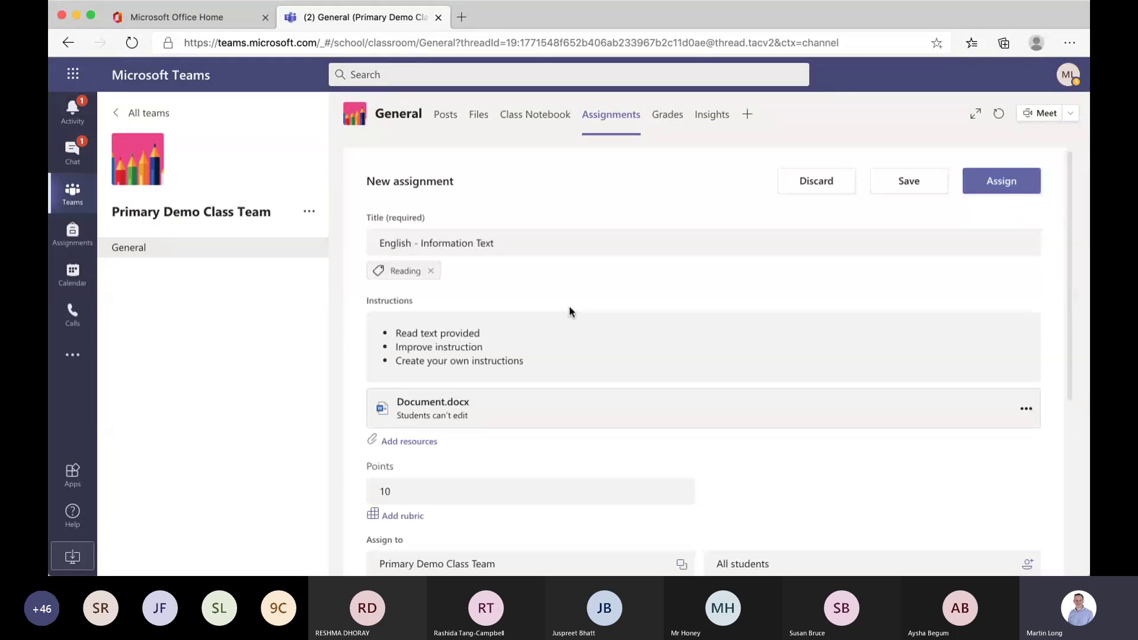
{"action": "left_click", "coordinate": [560, 329]}
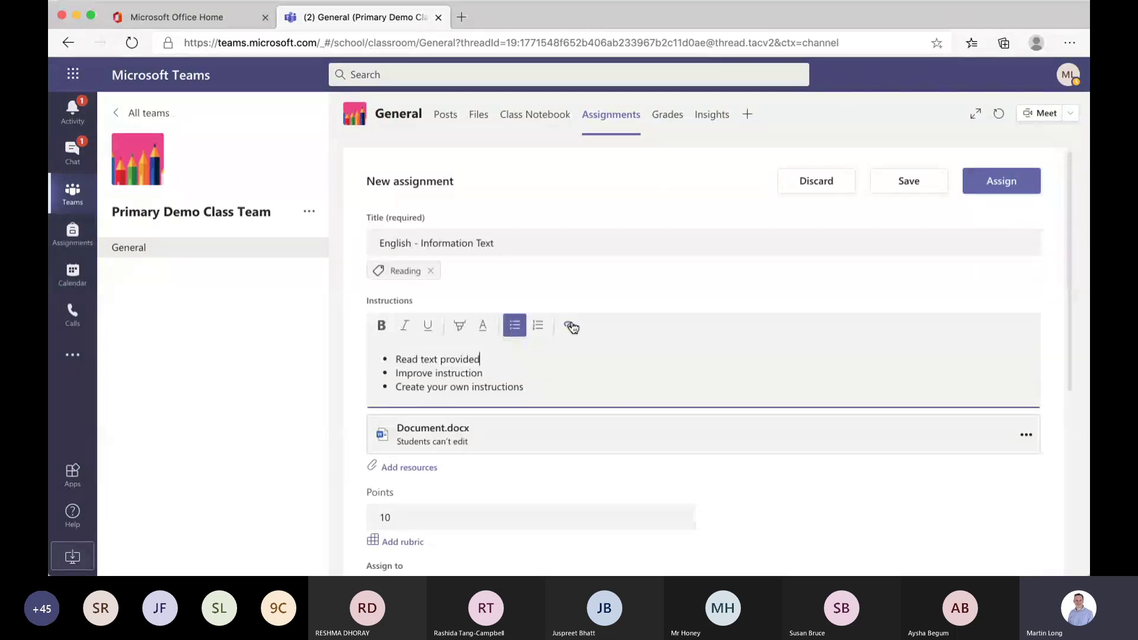
{"action": "left_click", "coordinate": [571, 327]}
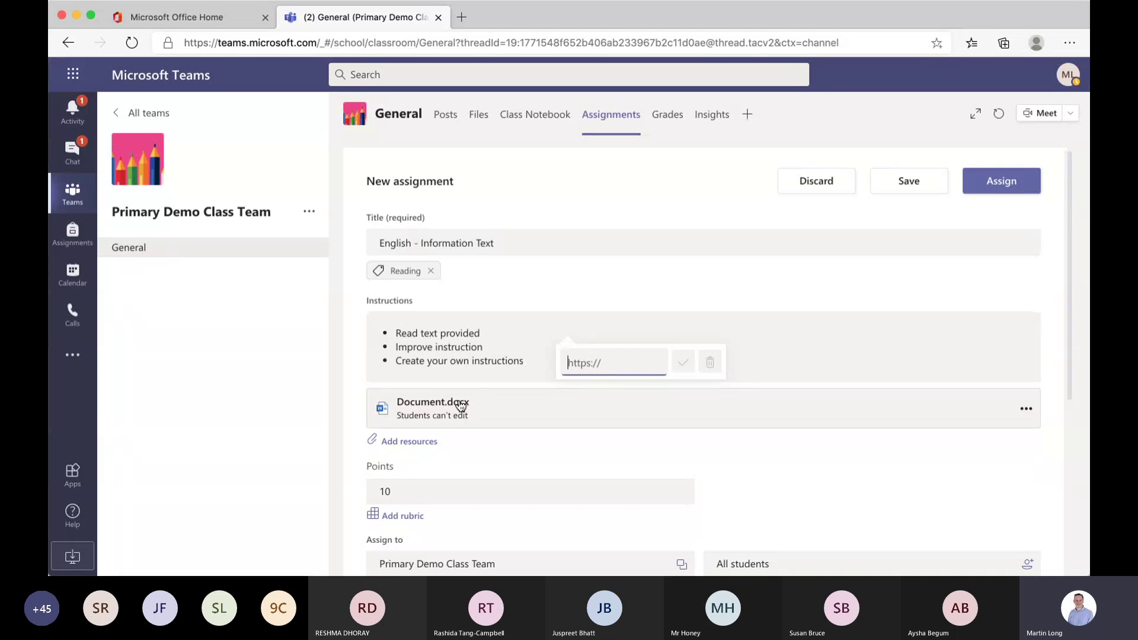
{"action": "left_click", "coordinate": [781, 355]}
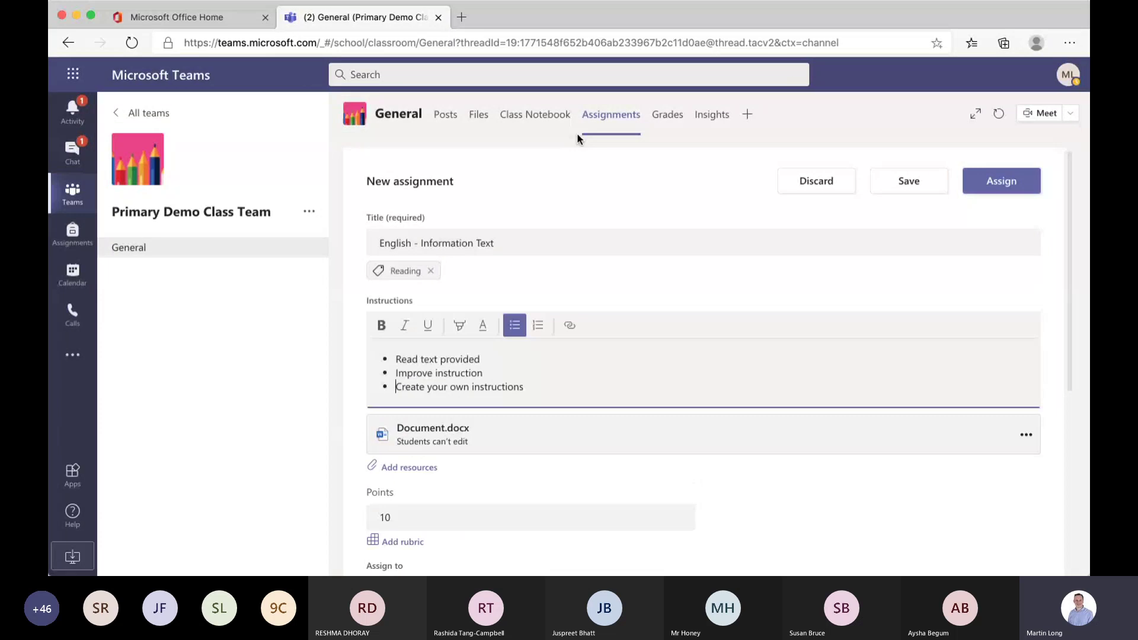
View the class gradebook again and load the previous assignments in the Assigned list.
{"action": "left_click", "coordinate": [666, 122]}
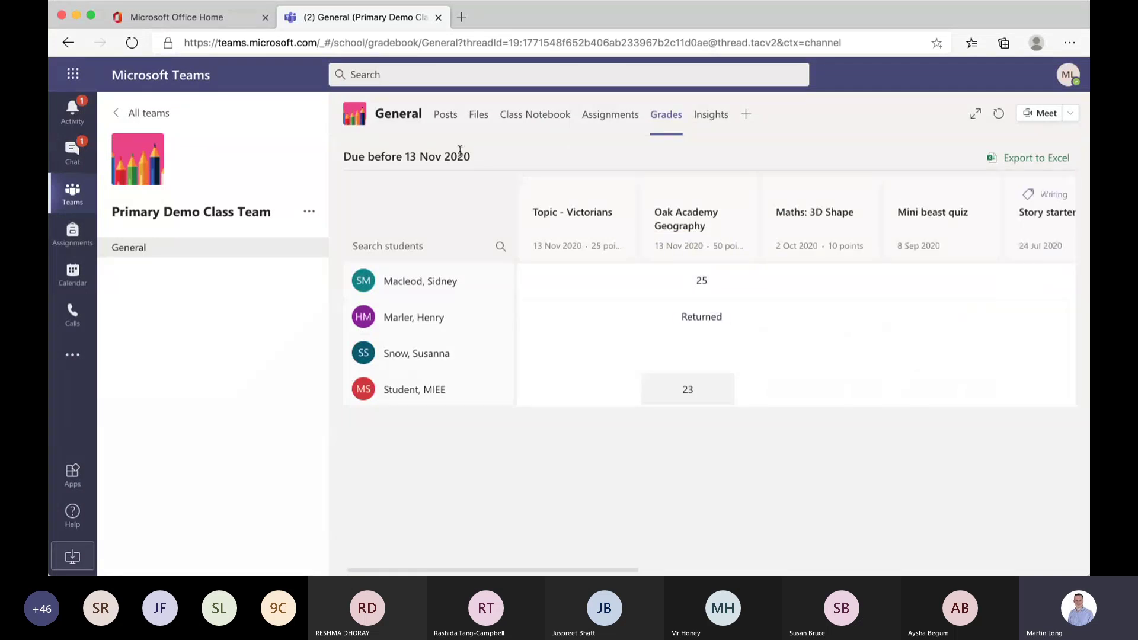
{"action": "left_click", "coordinate": [627, 126]}
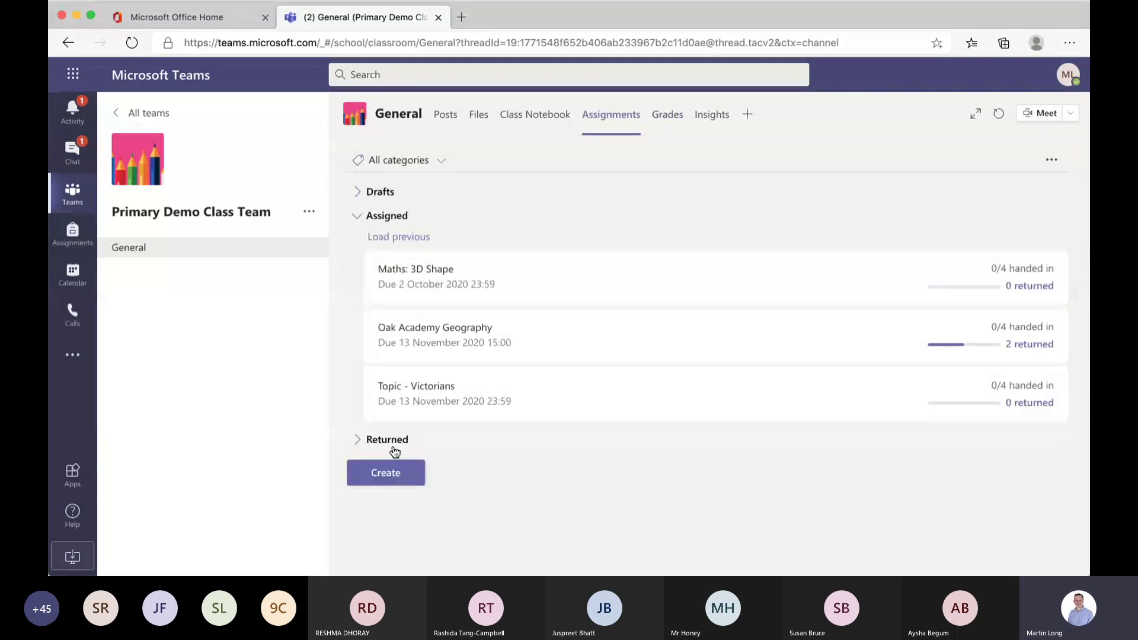
{"action": "left_click", "coordinate": [400, 237]}
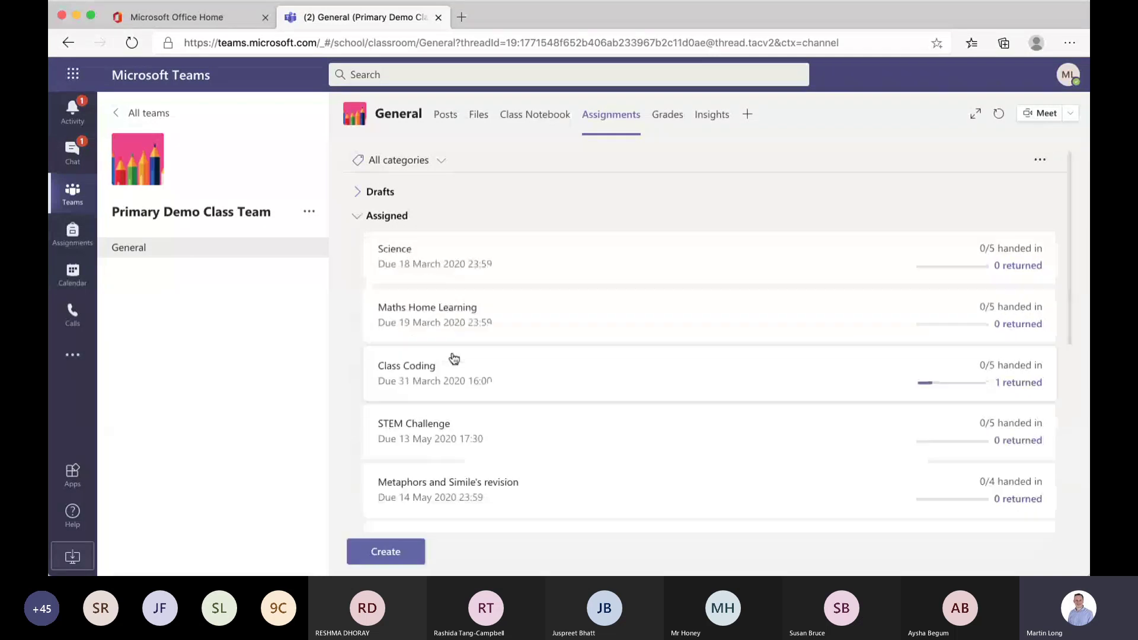
Look through the earlier assignments in the Assigned list down to Topic - Victorians, and view the class gradebook.
{"action": "scroll", "coordinate": [477, 364], "scroll_direction": "down", "scroll_amount": 1}
{"action": "scroll", "coordinate": [477, 367], "scroll_direction": "down", "scroll_amount": 3}
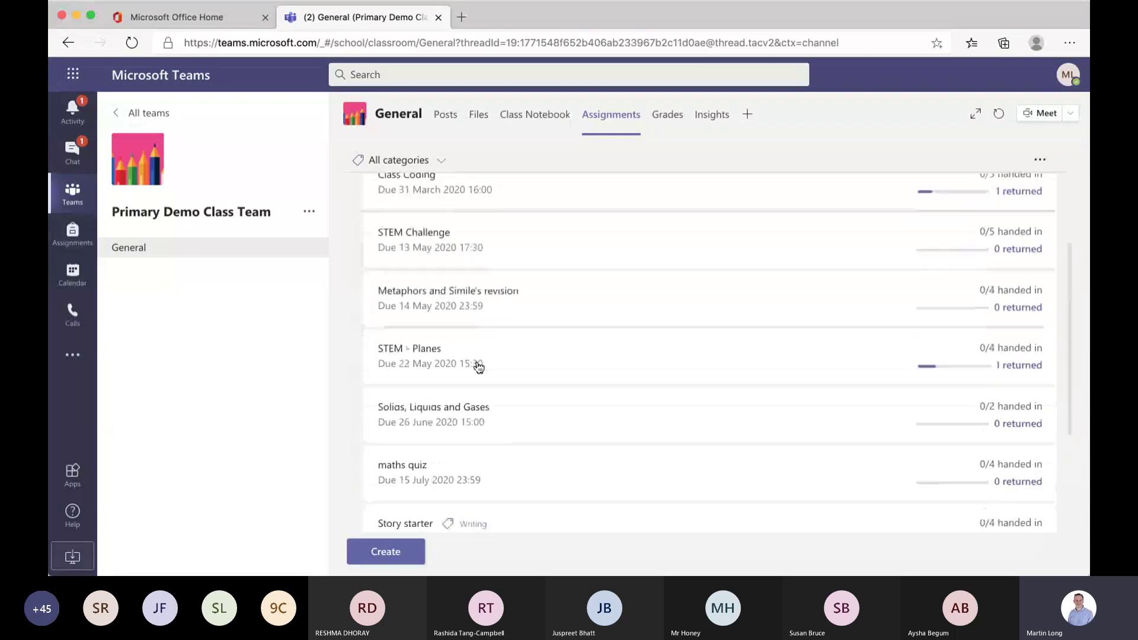
{"action": "scroll", "coordinate": [478, 366], "scroll_direction": "down", "scroll_amount": 3}
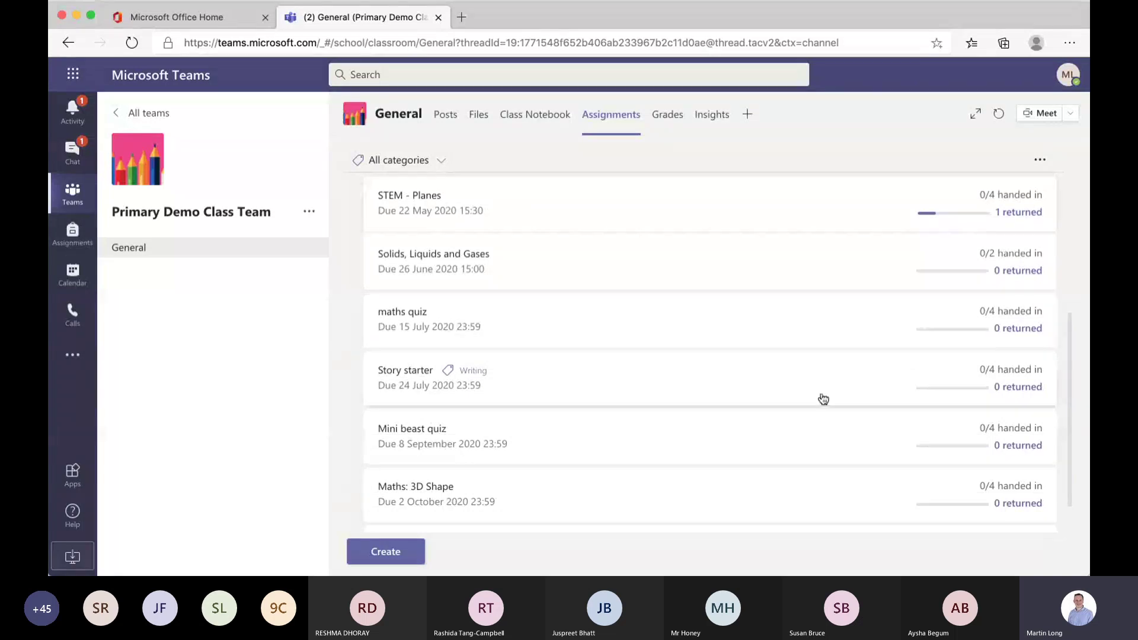
{"action": "scroll", "coordinate": [802, 411], "scroll_direction": "down", "scroll_amount": 3}
{"action": "scroll", "coordinate": [802, 411], "scroll_direction": "up", "scroll_amount": 3}
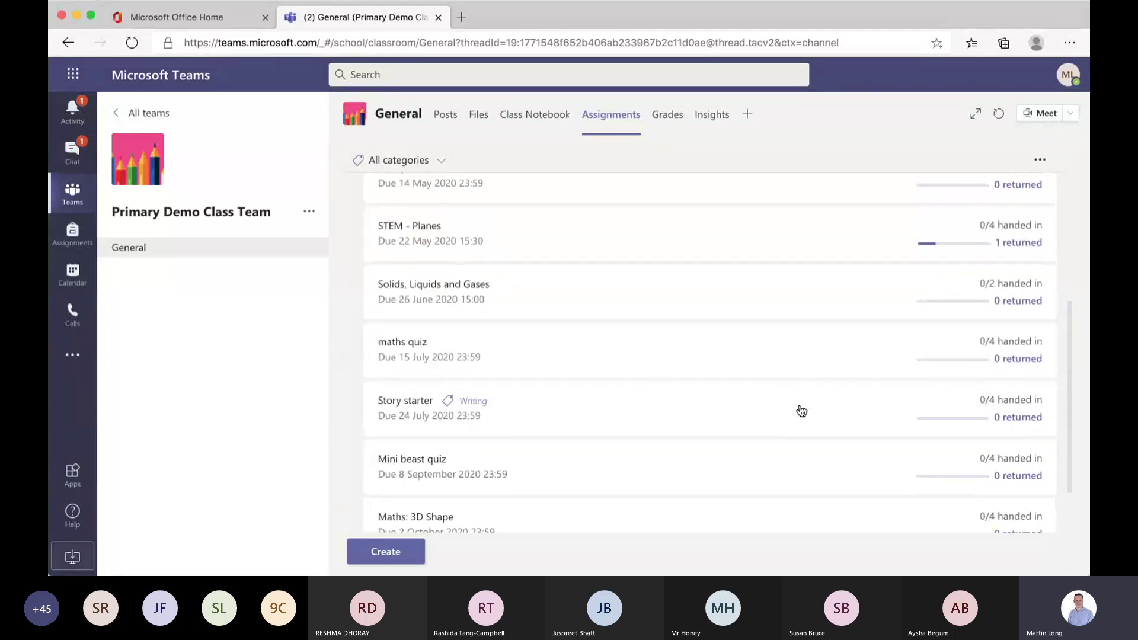
{"action": "scroll", "coordinate": [802, 410], "scroll_direction": "down", "scroll_amount": 3}
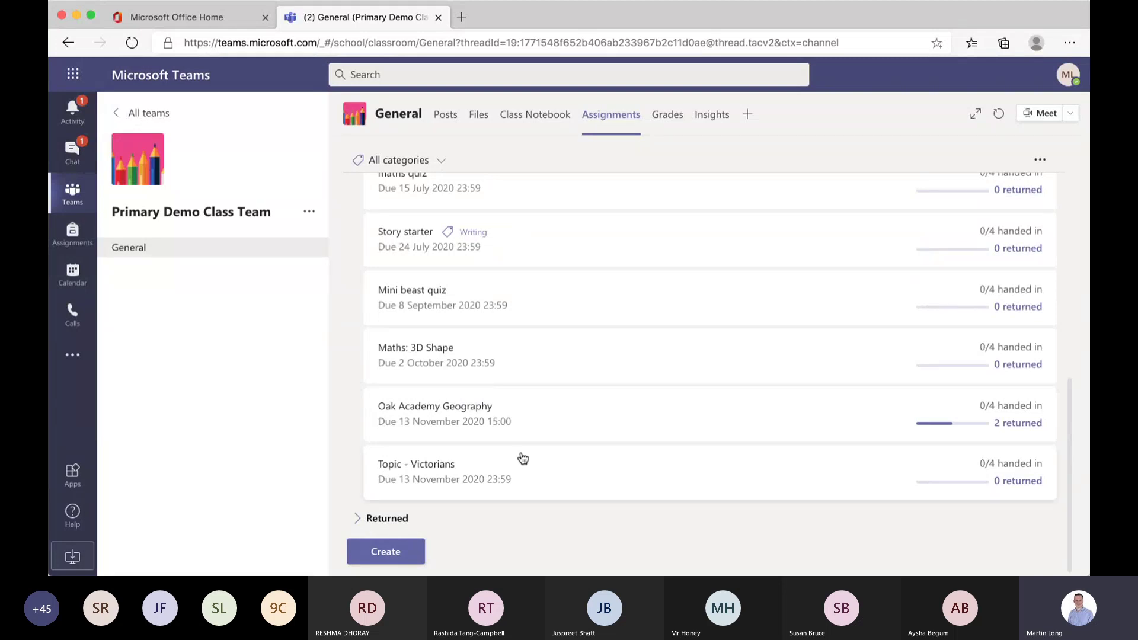
{"action": "left_click", "coordinate": [664, 124]}
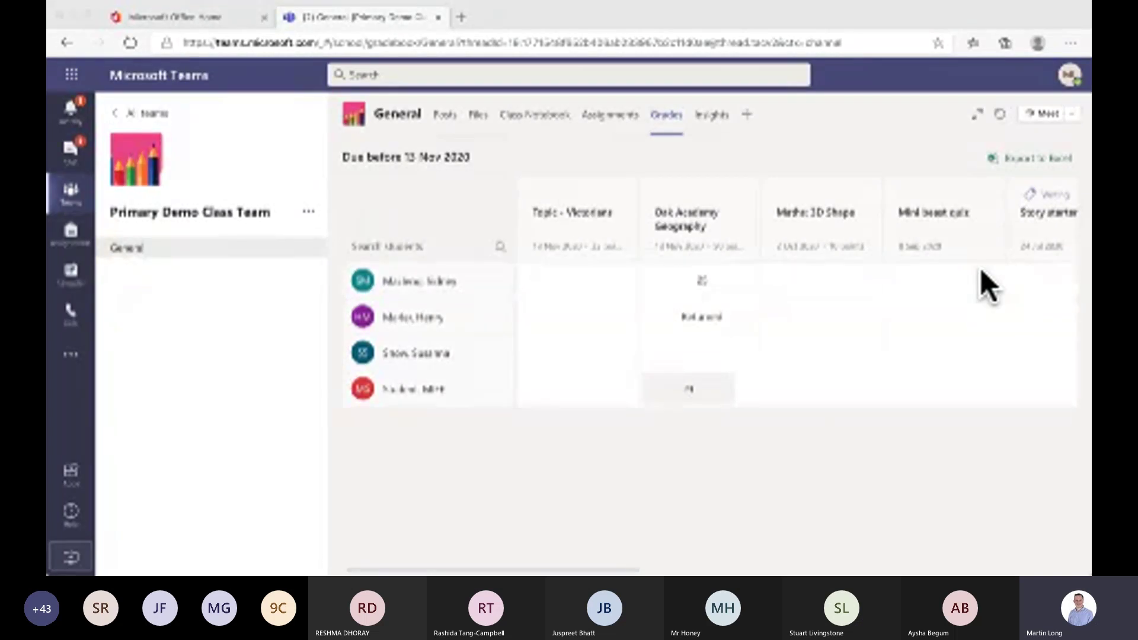
Load the previous assignments again, open the Science assignment and view its additional options without choosing any.
{"action": "left_click", "coordinate": [611, 115]}
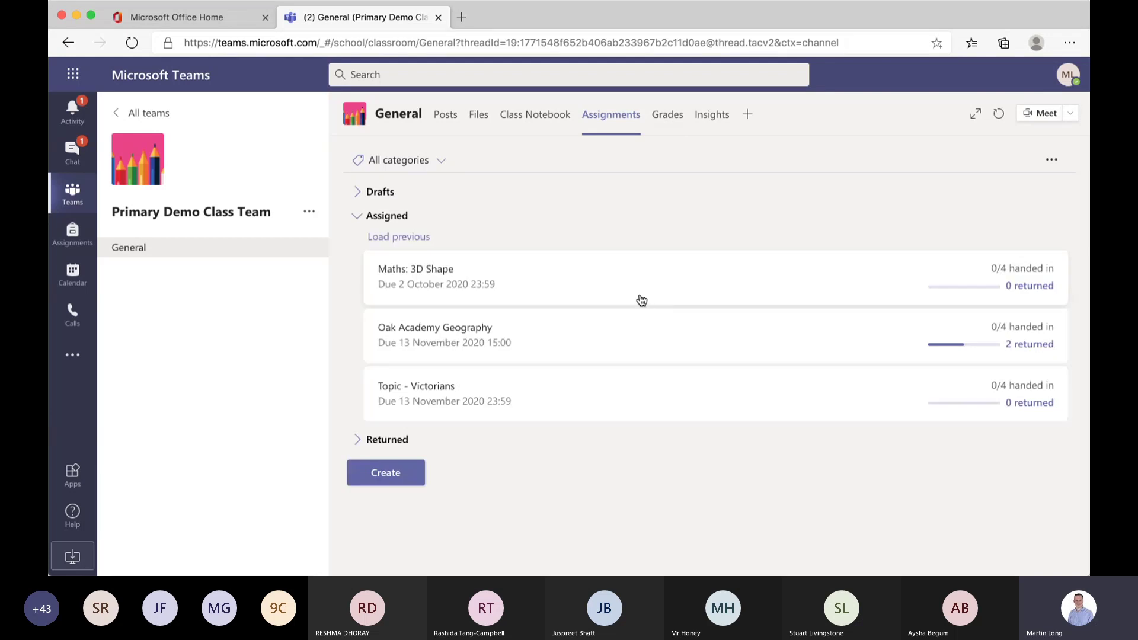
{"action": "left_click", "coordinate": [414, 238]}
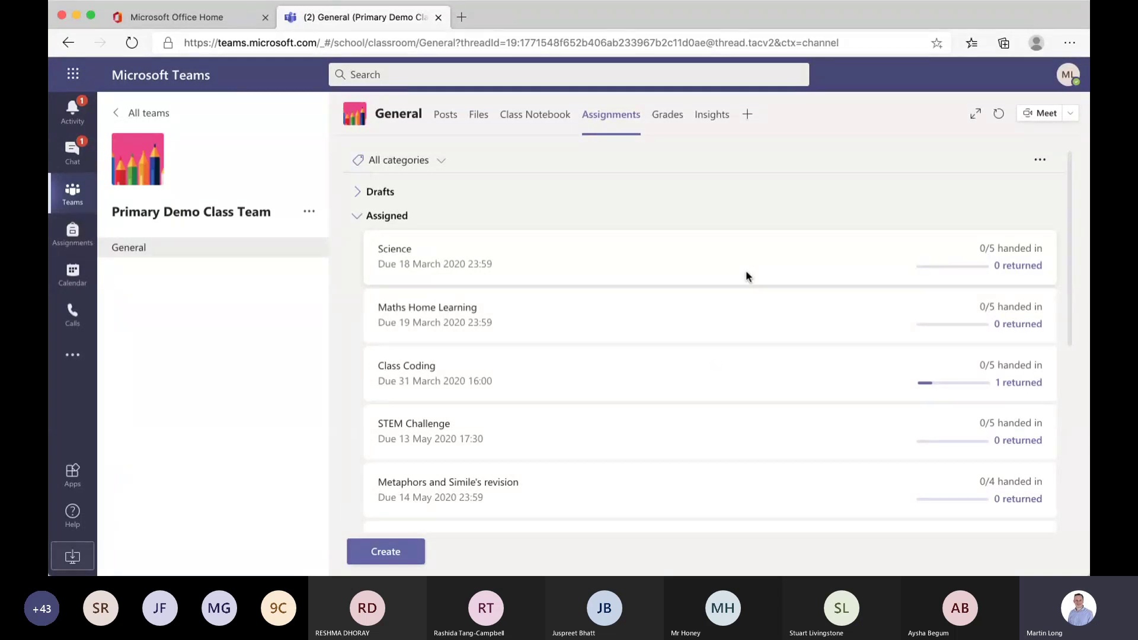
{"action": "left_click", "coordinate": [746, 276]}
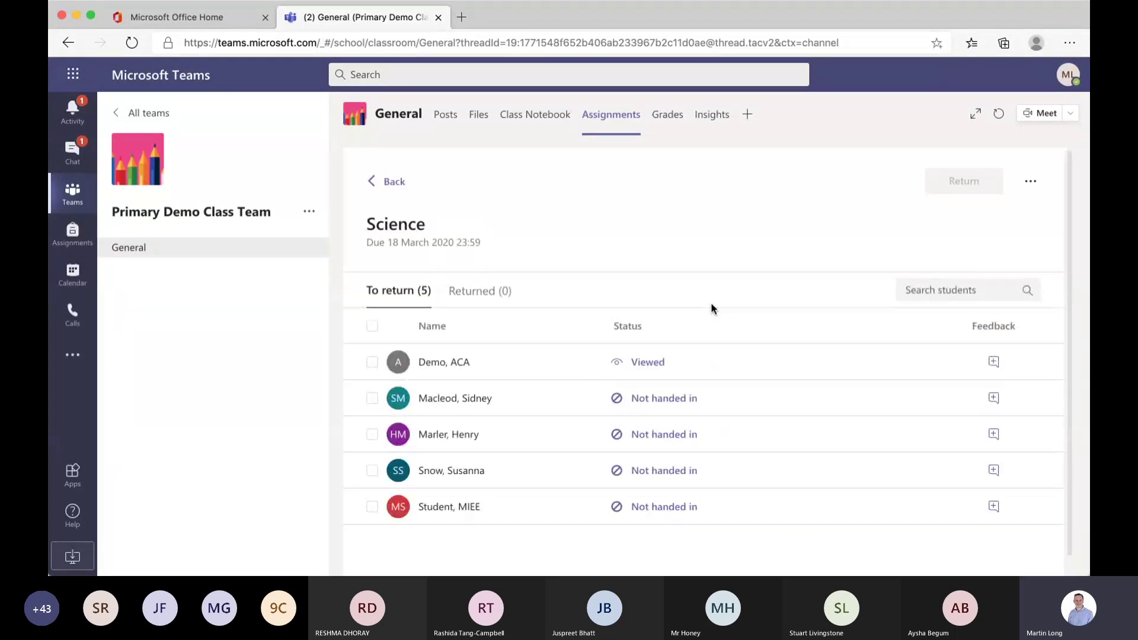
{"action": "left_click", "coordinate": [1031, 185]}
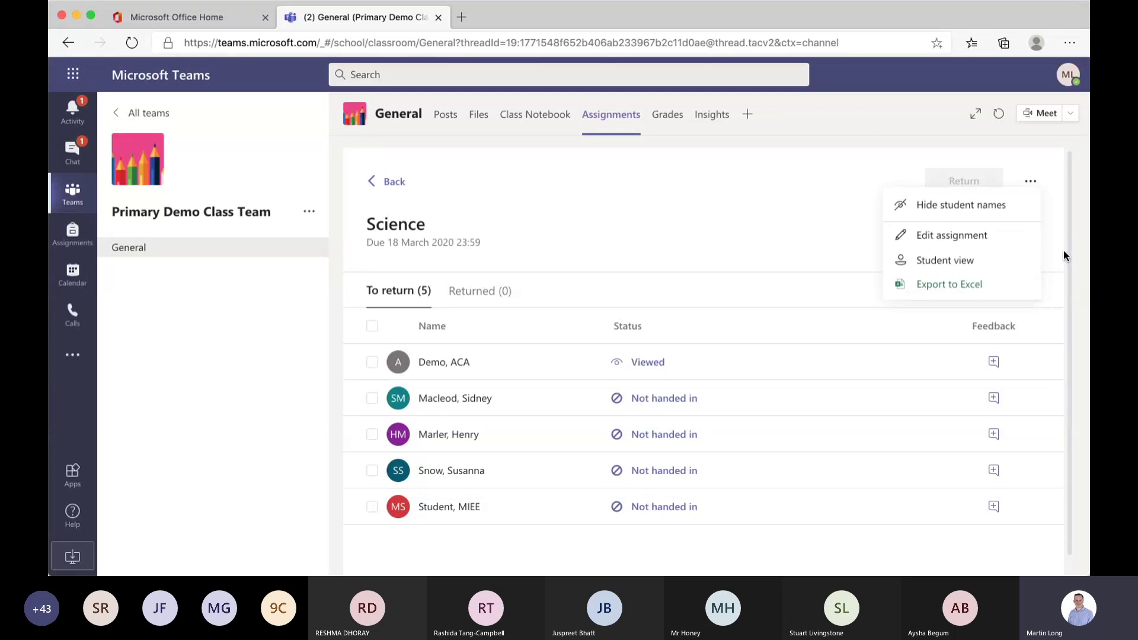
{"action": "left_click", "coordinate": [696, 216]}
Check the Science assignment's returned students and switch back to the students still to return.
{"action": "scroll", "coordinate": [686, 255], "scroll_direction": "down", "scroll_amount": 1}
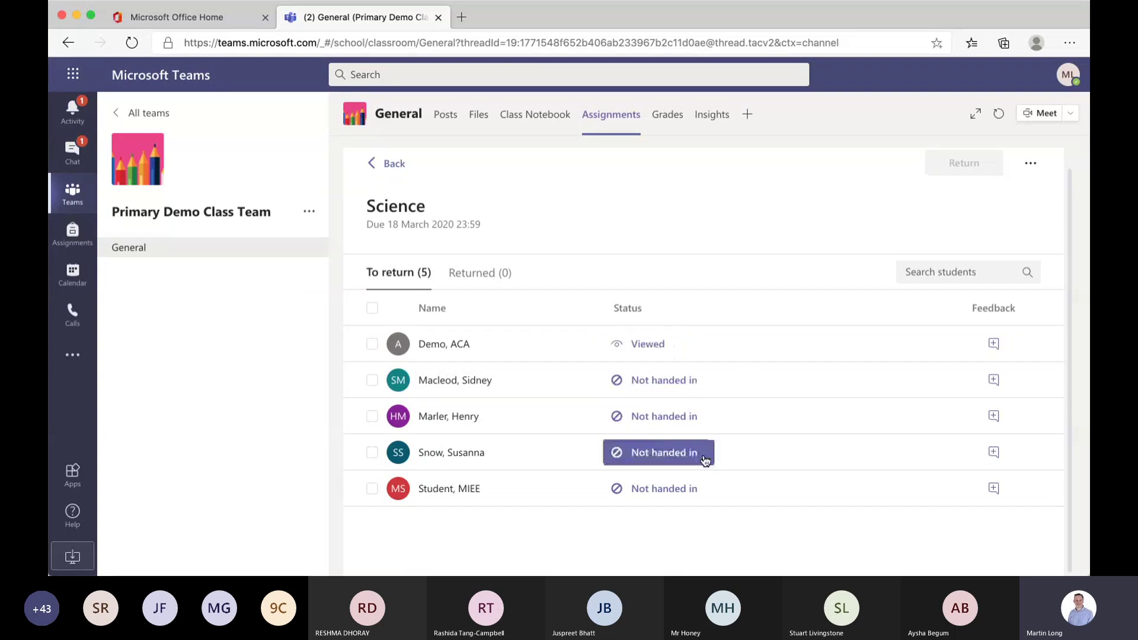
{"action": "left_click", "coordinate": [474, 273]}
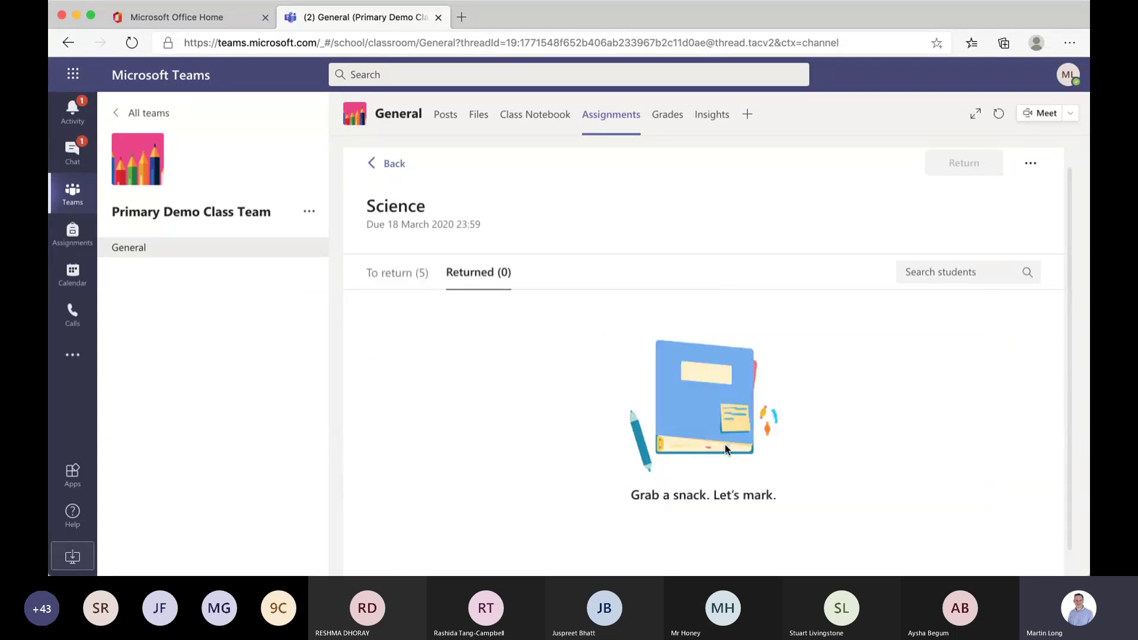
{"action": "left_click", "coordinate": [393, 274]}
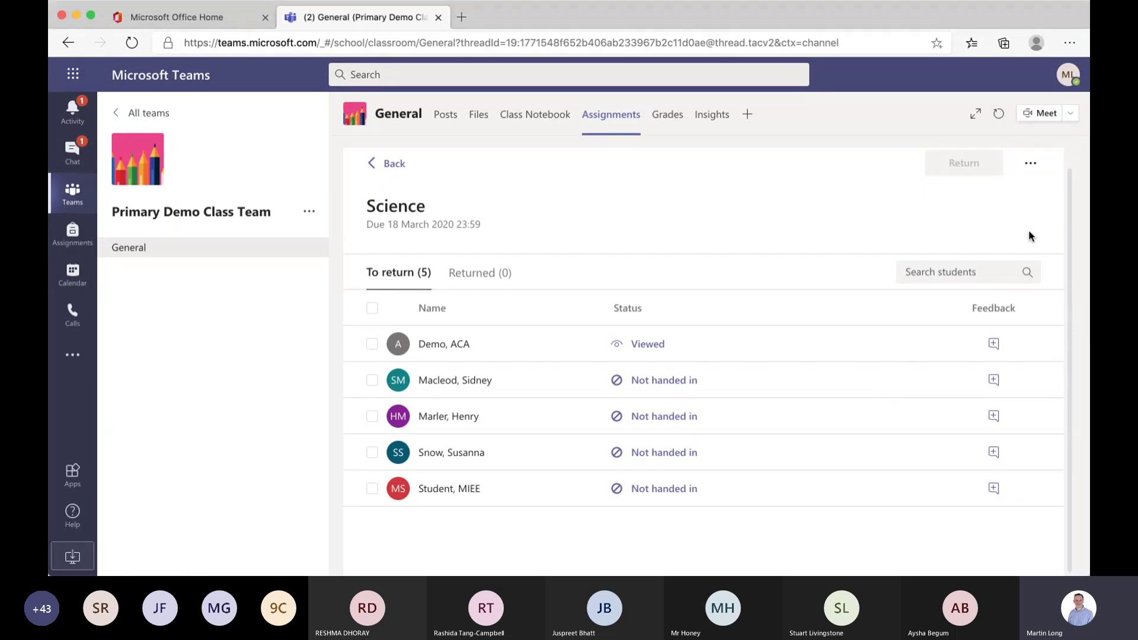
Return to the assignments list and show the category filter options.
{"action": "left_click", "coordinate": [373, 162]}
{"action": "left_click", "coordinate": [357, 160]}
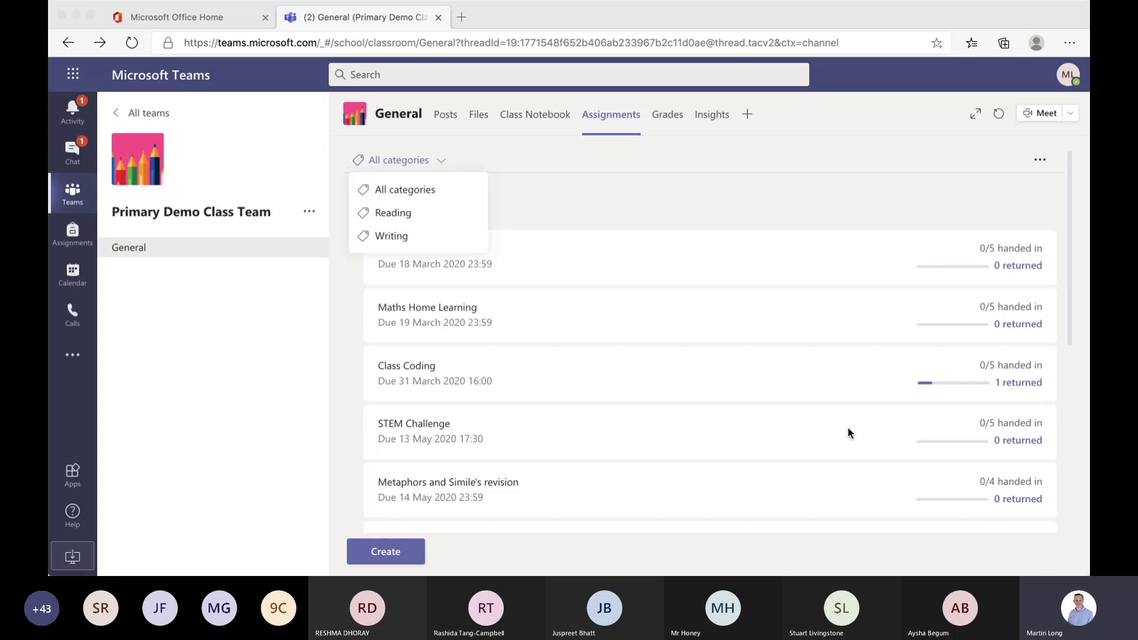
View the class gradebook and its Export to Excel option.
{"action": "left_click", "coordinate": [666, 118]}
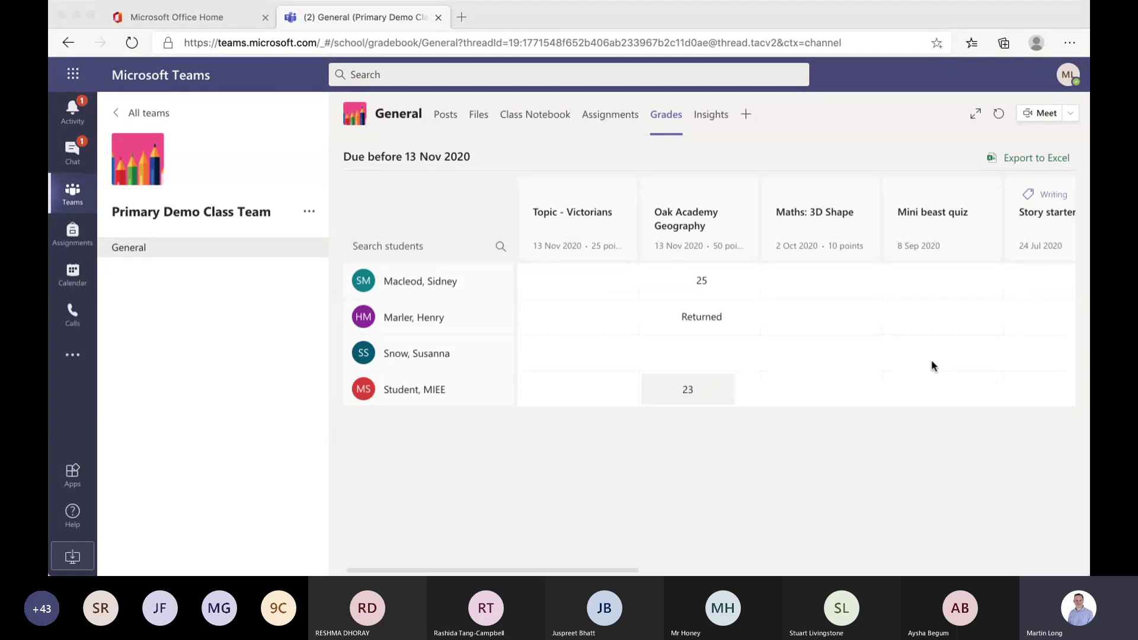
{"action": "left_click", "coordinate": [972, 138]}
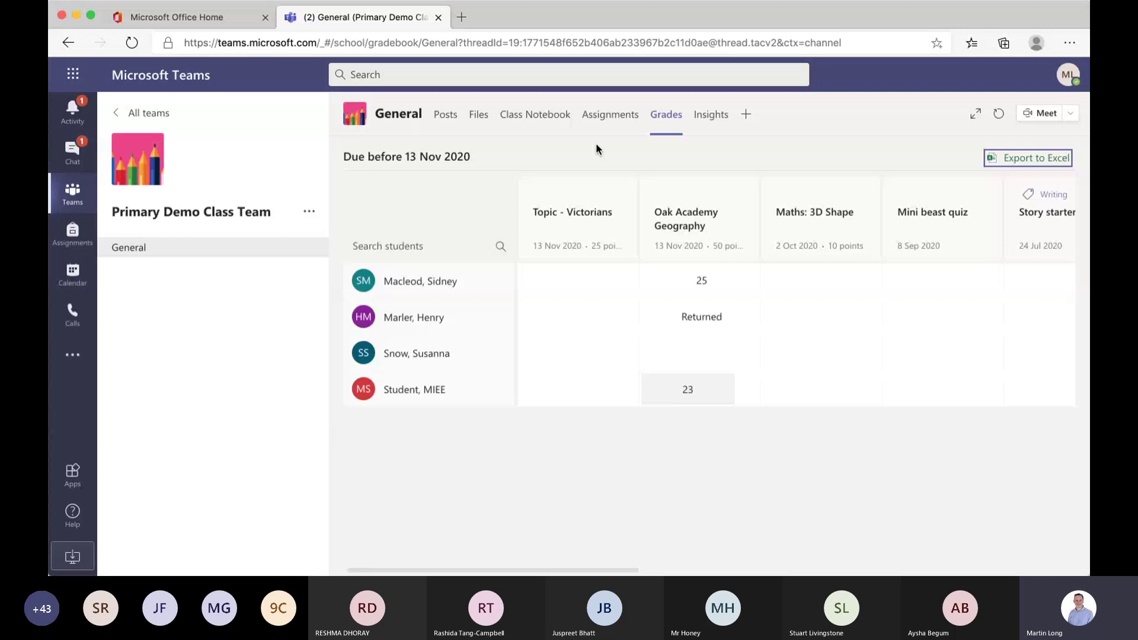
Open the Oak Academy Geography assignment, check its returned students and switch back to those still to return.
{"action": "left_click", "coordinate": [610, 115]}
{"action": "left_click", "coordinate": [559, 346]}
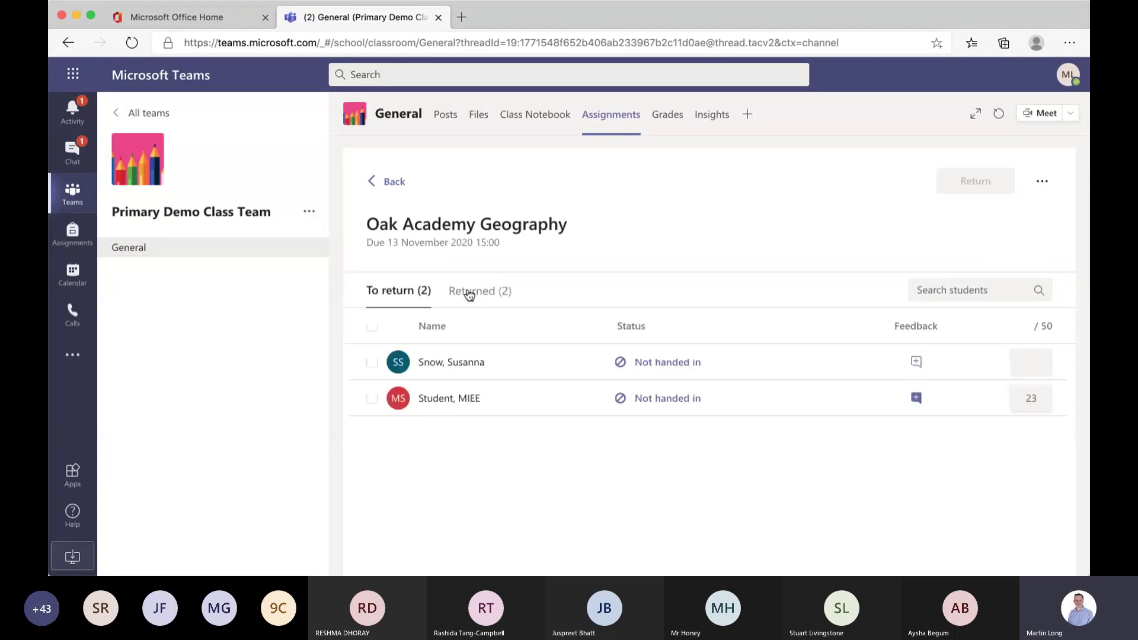
{"action": "left_click", "coordinate": [469, 292]}
{"action": "left_click", "coordinate": [394, 292]}
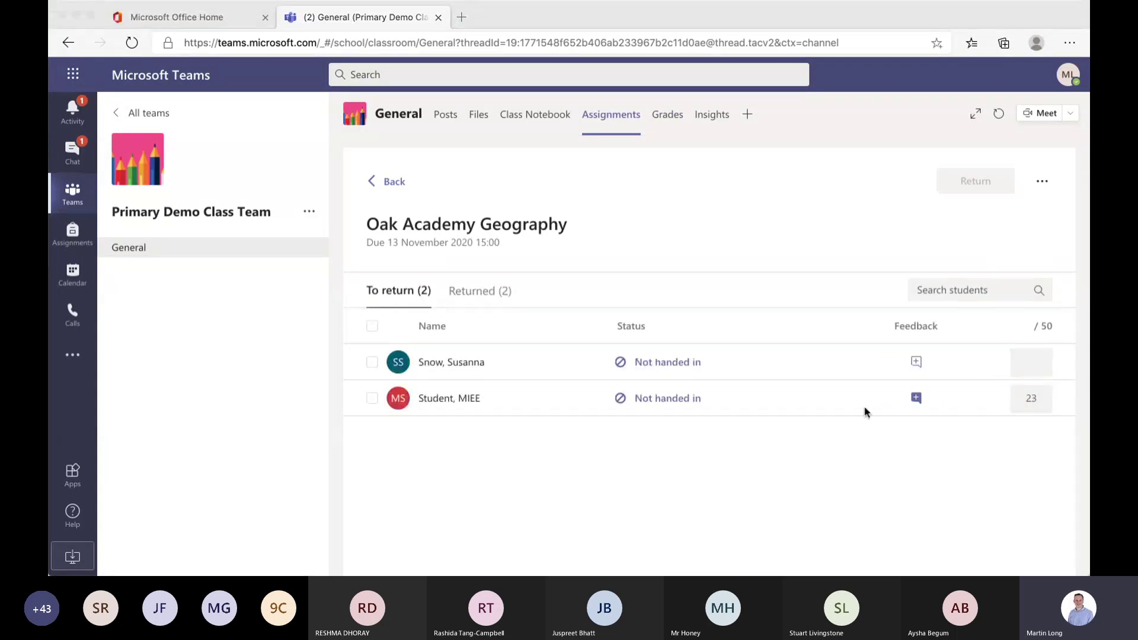